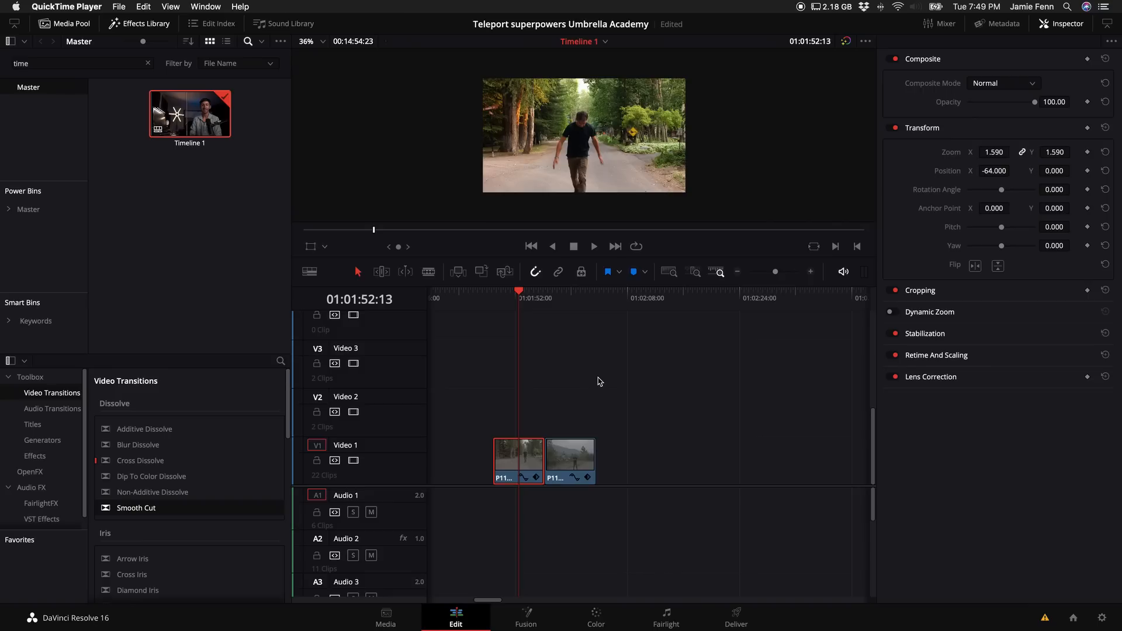
Open the Reactor package manager and search its packages for "heat".
left_click(580, 388)
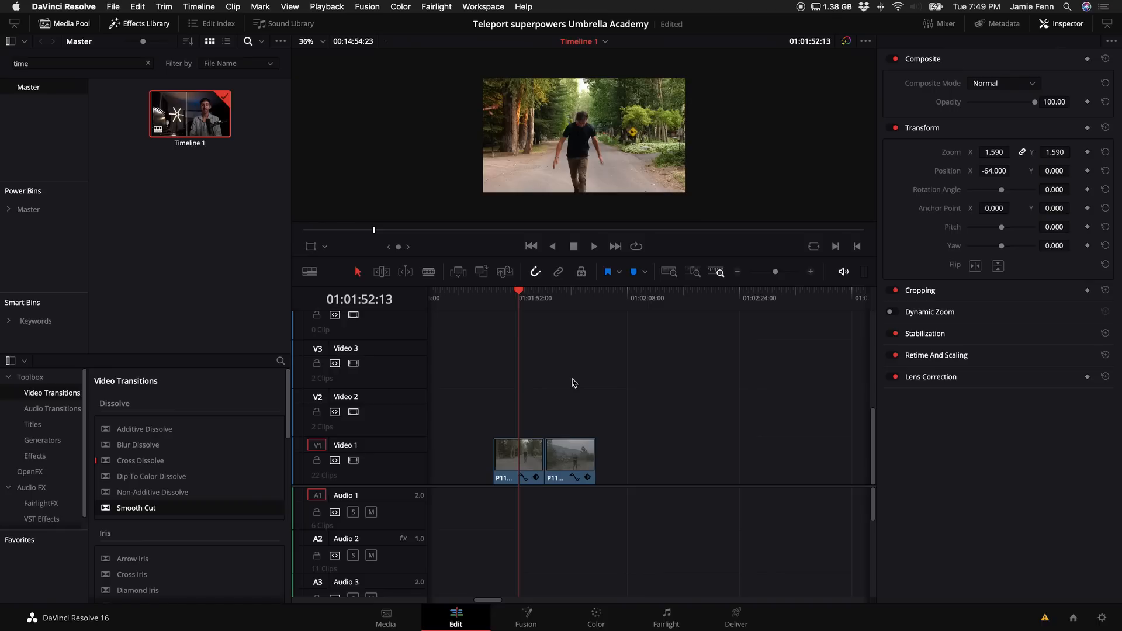
left_click(534, 463)
left_click(475, 6)
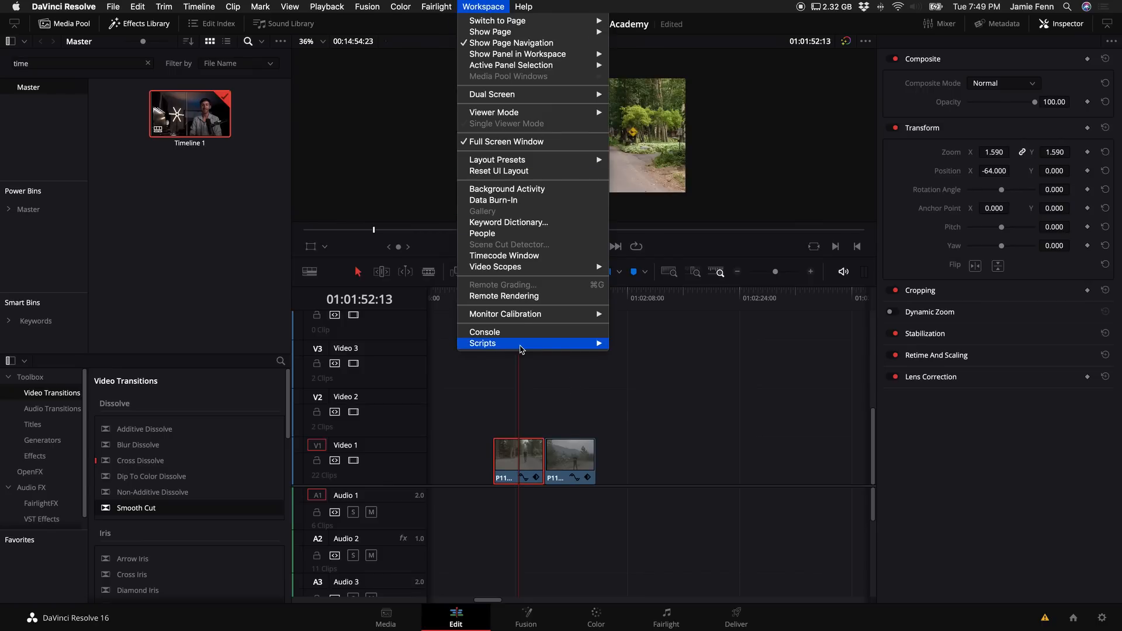
mouse_move(519, 348)
mouse_move(663, 398)
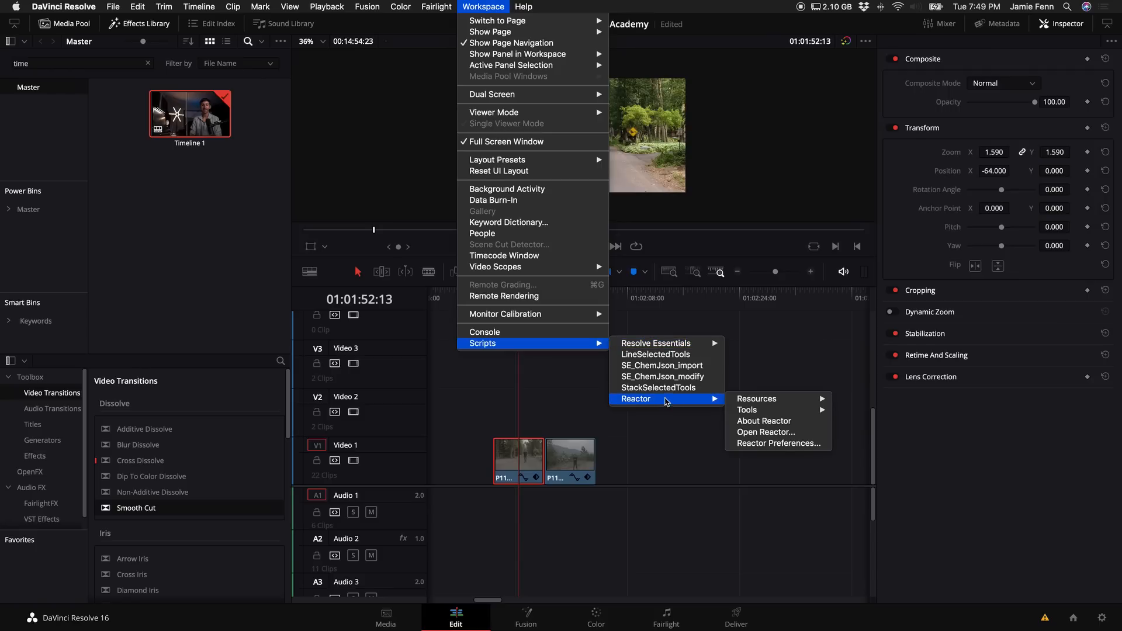
left_click(761, 435)
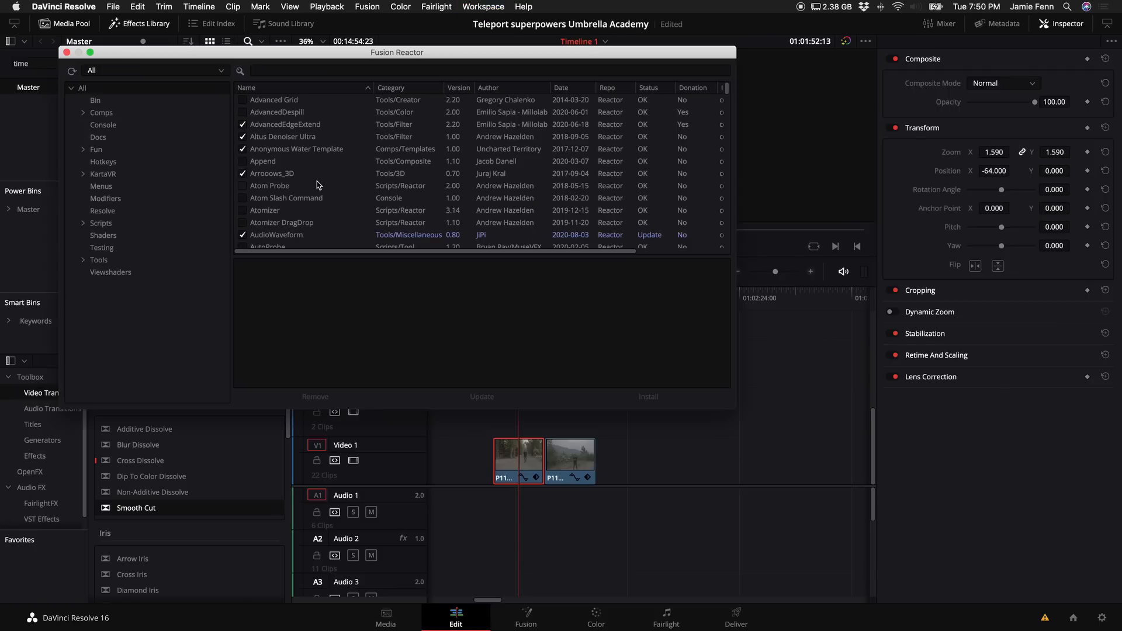
left_click(292, 69)
type("heat")
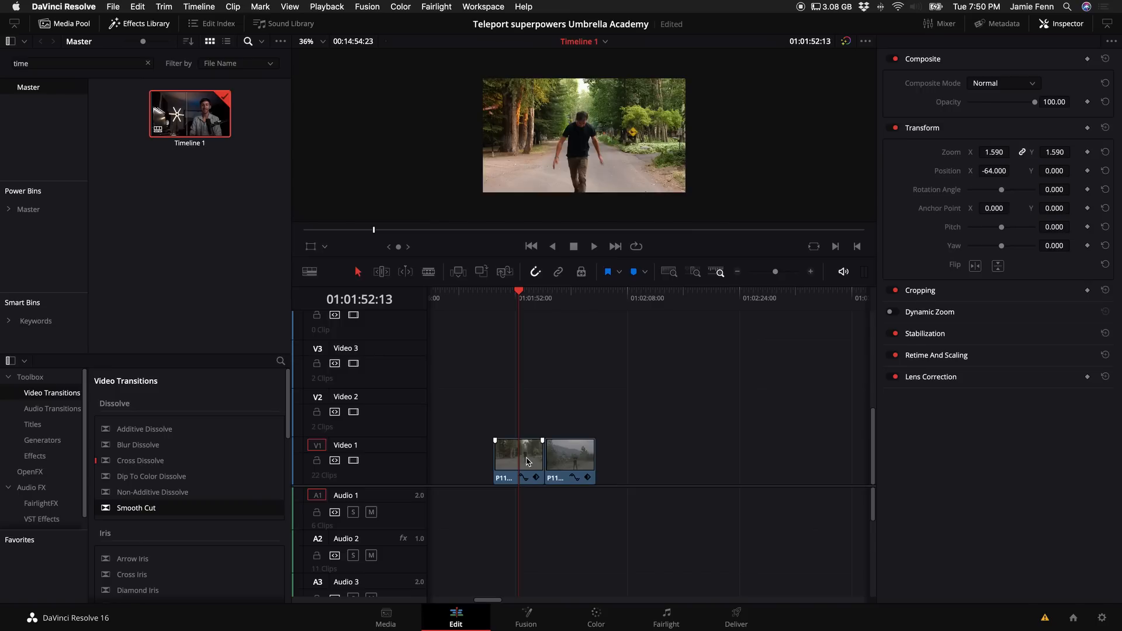
Play the clip P1166408.MOV from 01:01:51:00 to review the moment where the hands come together.
left_click(526, 461)
left_click_drag(521, 297, 510, 300)
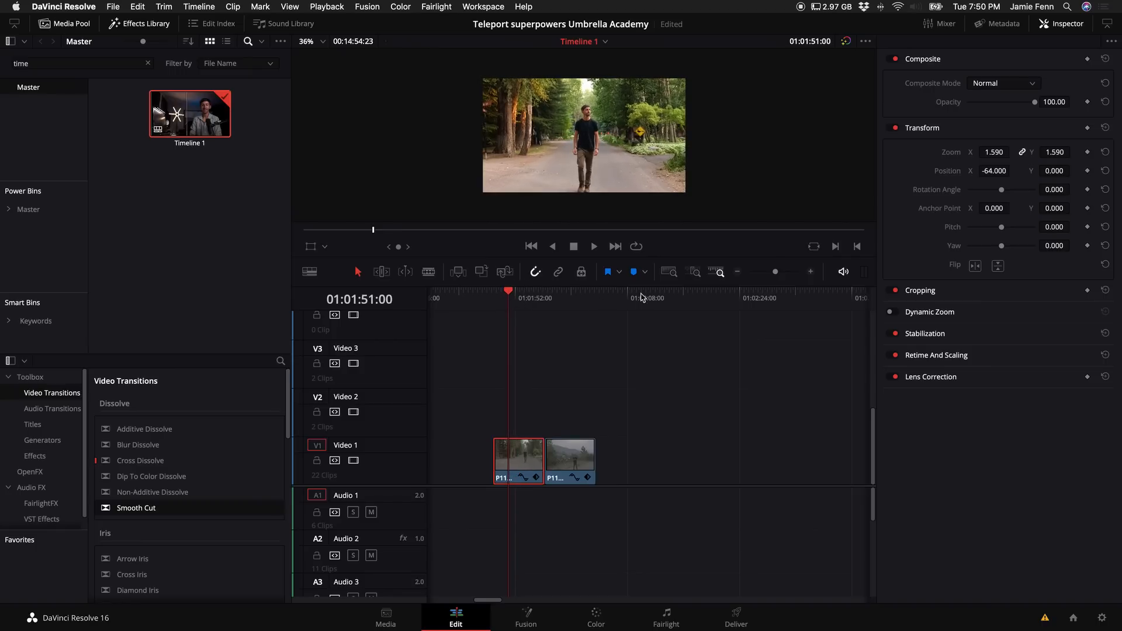
left_click(810, 271)
left_click(810, 271)
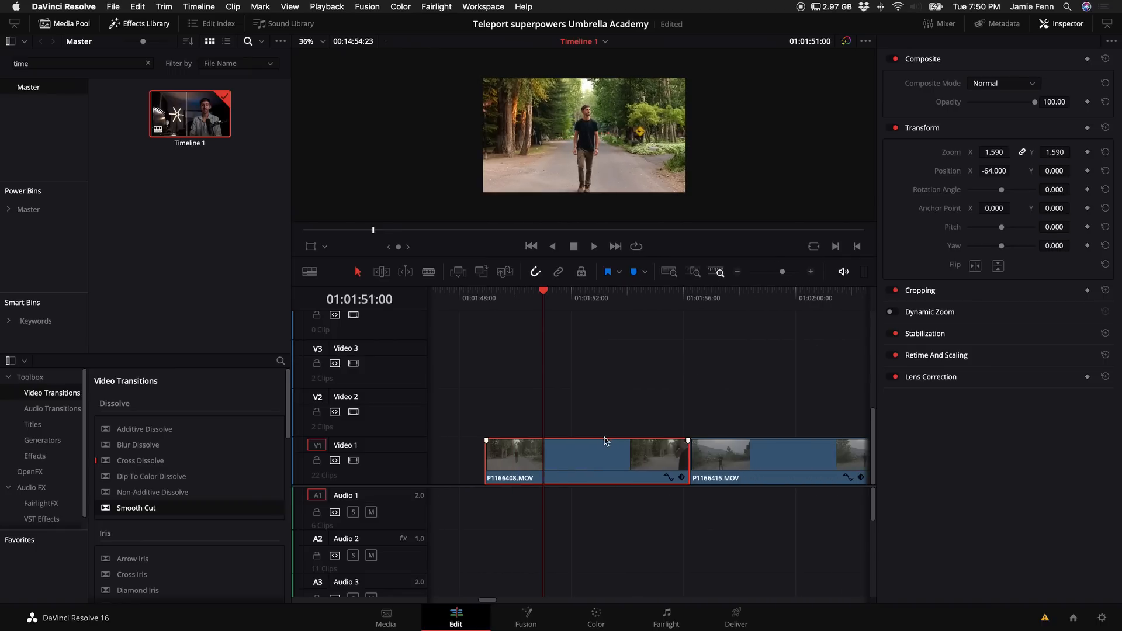
key("space")
key("space")
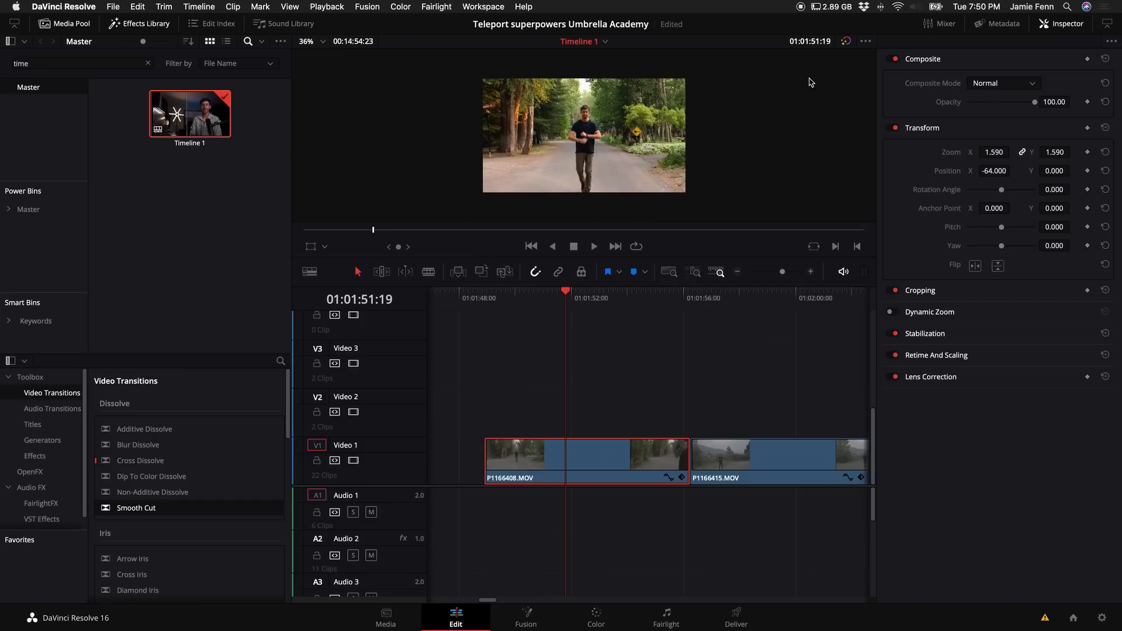
Hide the Inspector, Effects Library and Media Pool, and enlarge the viewer above the timeline.
left_click(1064, 24)
left_click(143, 24)
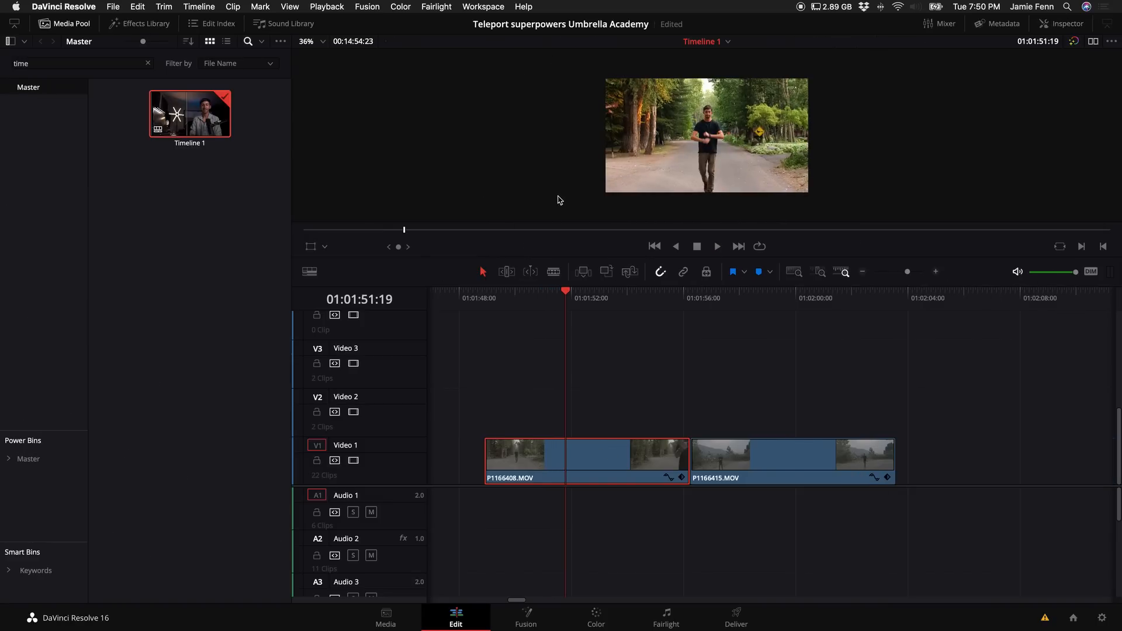
left_click(65, 24)
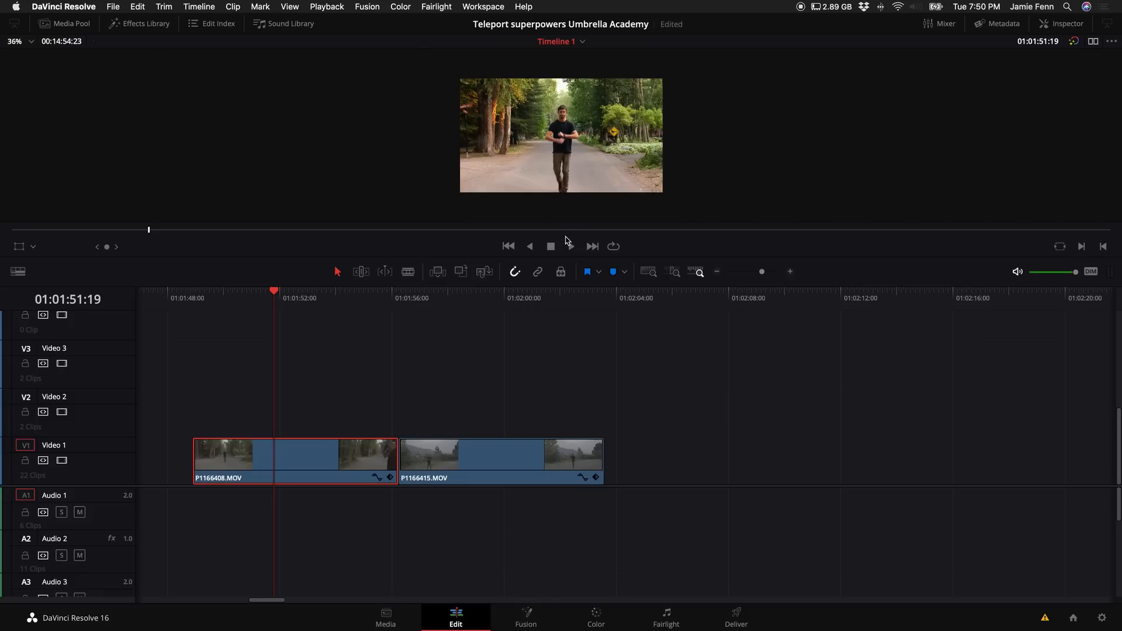
left_click_drag(576, 257, 579, 408)
Trim the beginning off P1166415.MOV and place the clip on Video 2, overlapping P1166408.MOV.
left_click_drag(274, 450, 284, 452)
left_click(432, 515)
left_click_drag(451, 526, 415, 452)
mouse_move(326, 472)
left_mouse_down()
mouse_move(432, 481)
mouse_move(337, 481)
left_mouse_up()
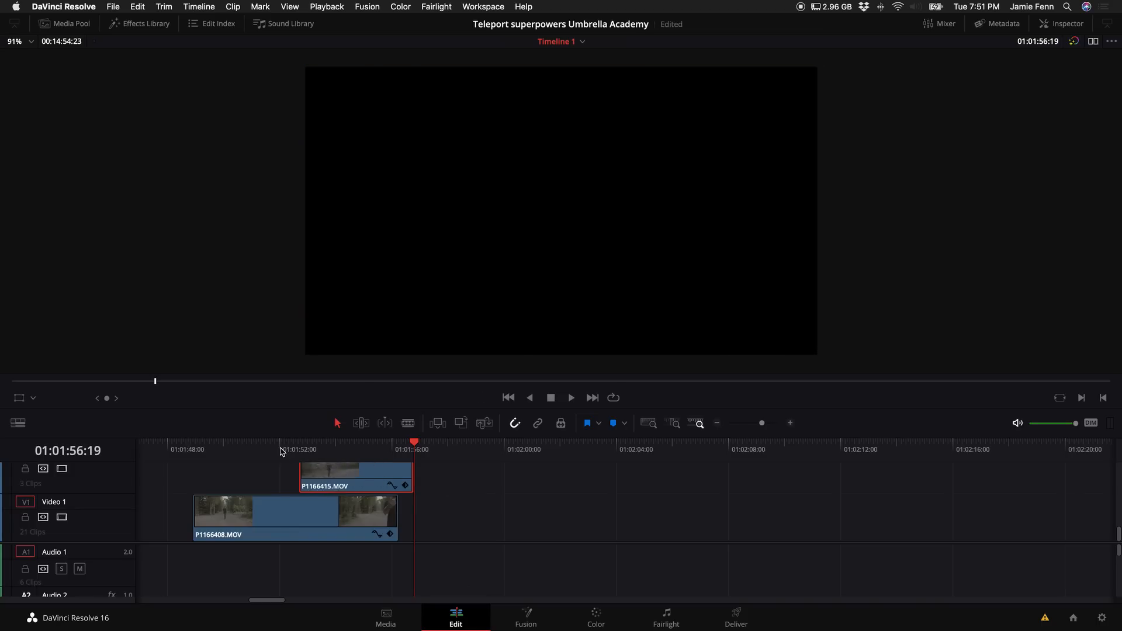
Find the open-arms frame at 01:01:52:04 in P1166408.MOV and move the Video 2 clip to start there.
left_click(281, 450)
left_click(282, 527)
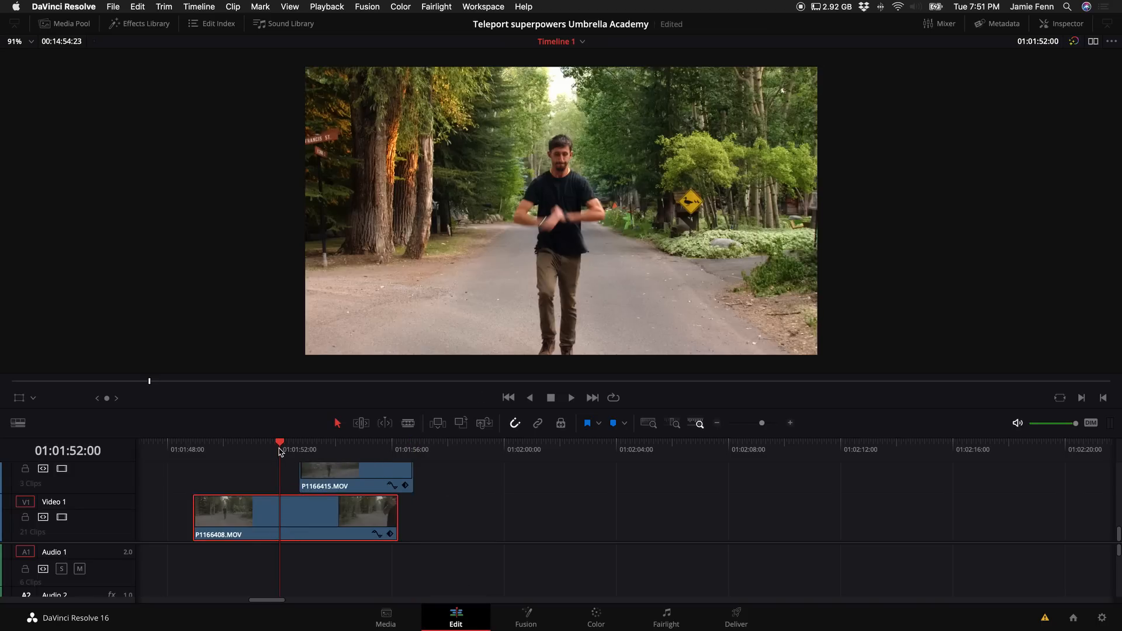
key("space")
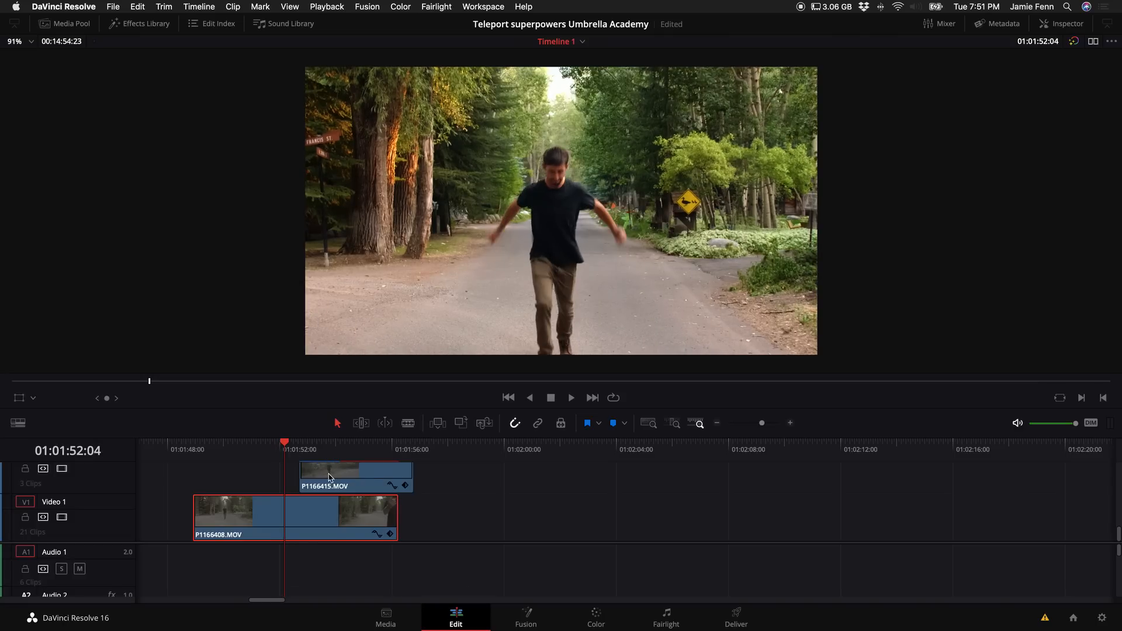
left_click_drag(330, 478, 315, 478)
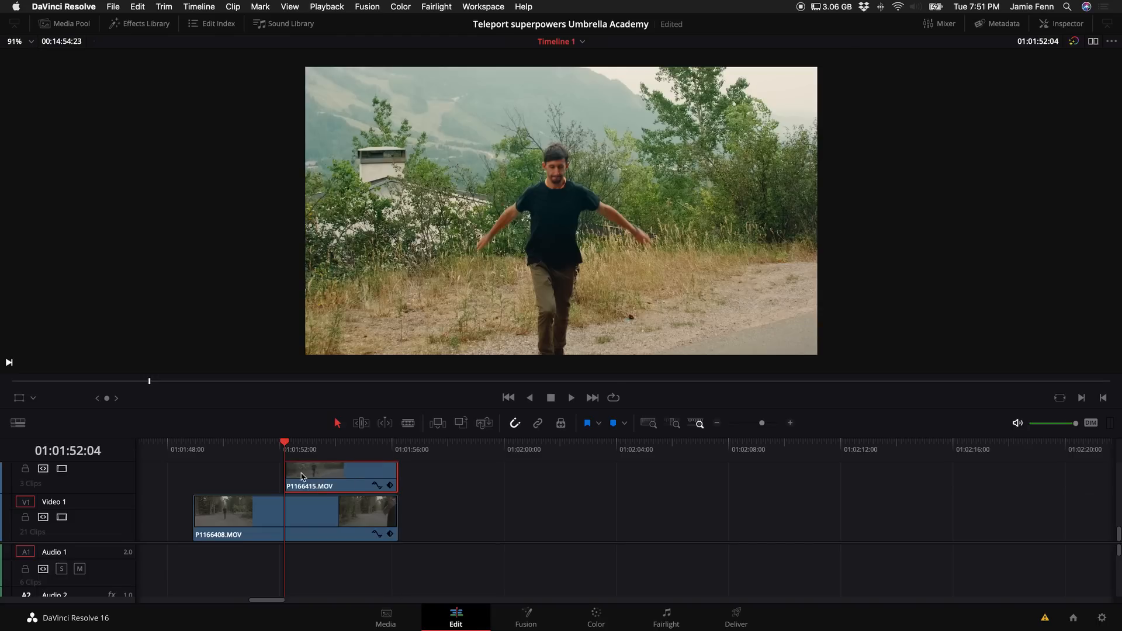
Lower the opacity of P1166415.MOV on Video 2 to about 50 to overlay it on the clip below.
left_click(790, 422)
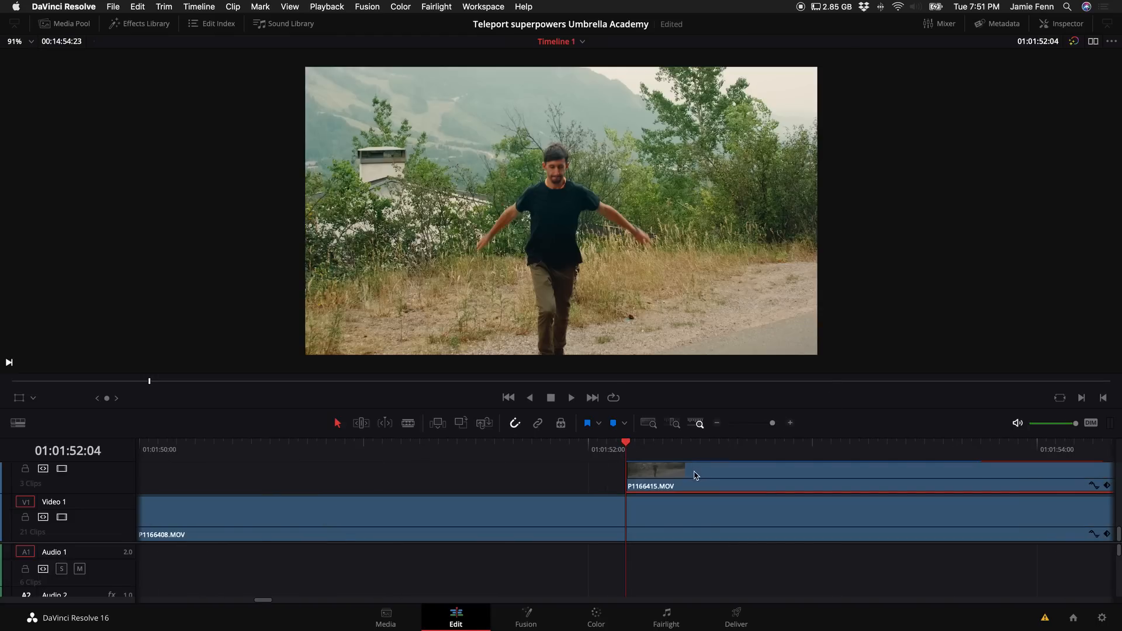
scroll(705, 486, "up", 1)
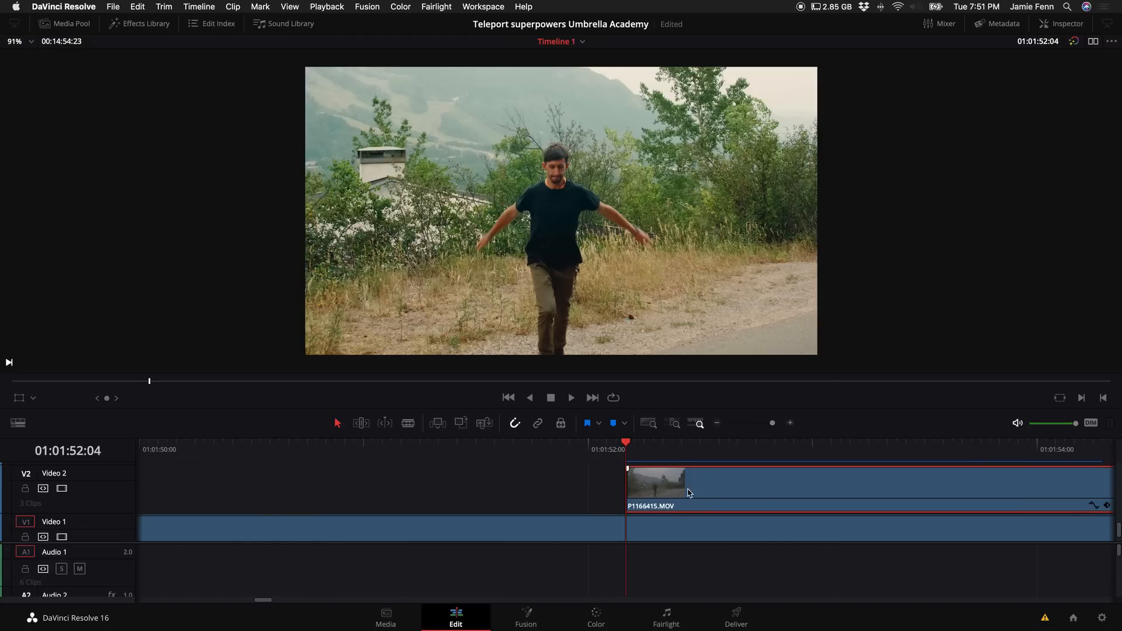
left_click(1062, 24)
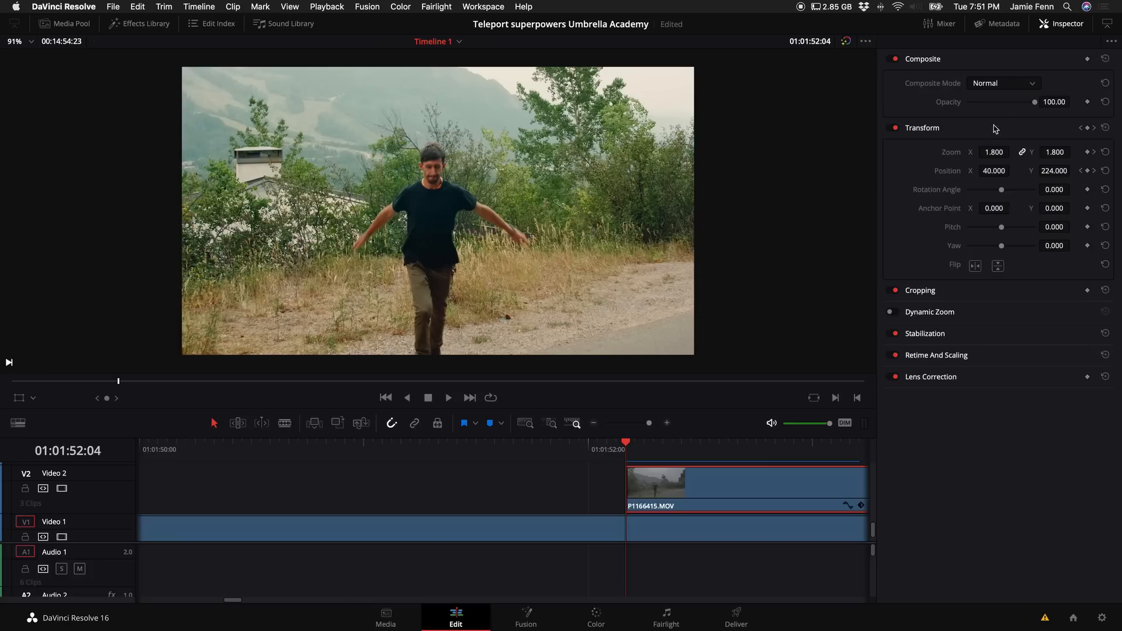
left_click_drag(1033, 103, 1002, 110)
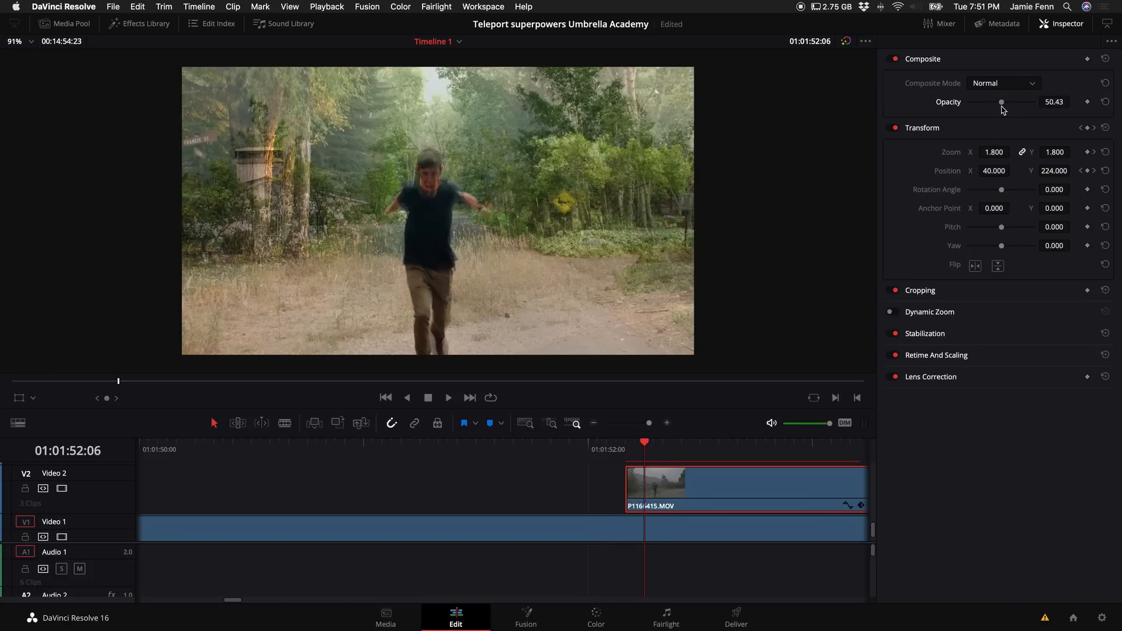
Step frame by frame around the cut at 01:01:52:04 to compare the actor's pose in both overlaid clips.
key("Right")
key("Right")
key("Right")
key("Left")
key("Left")
key("Left")
key("Left")
key("Left")
key("Left")
key("Left")
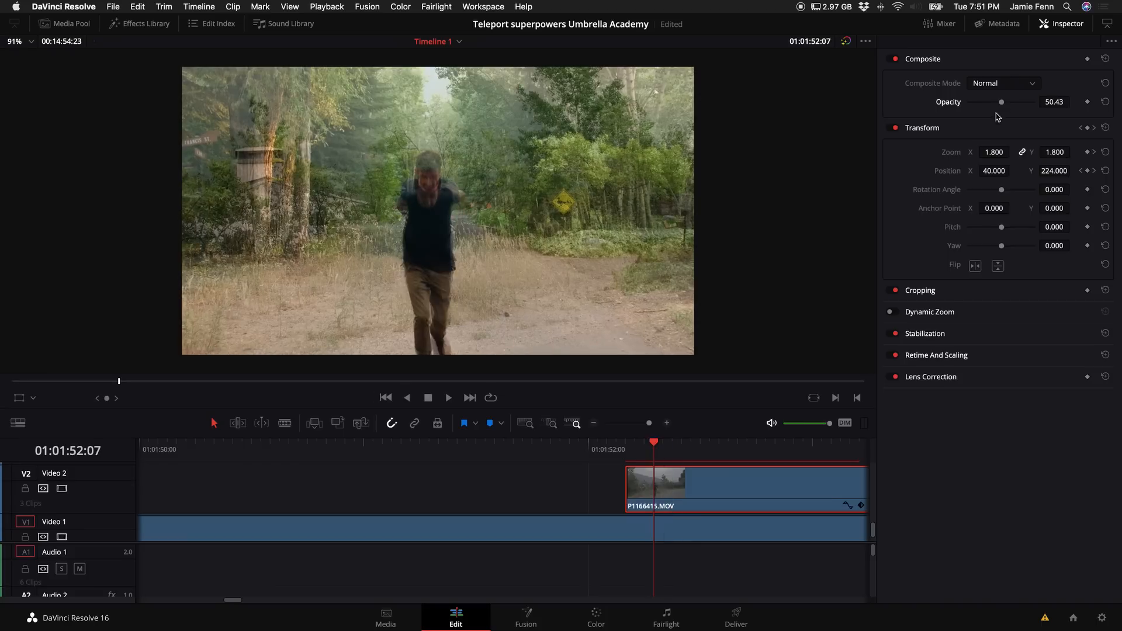
key("Left")
key("Right")
key("Right")
key("Right")
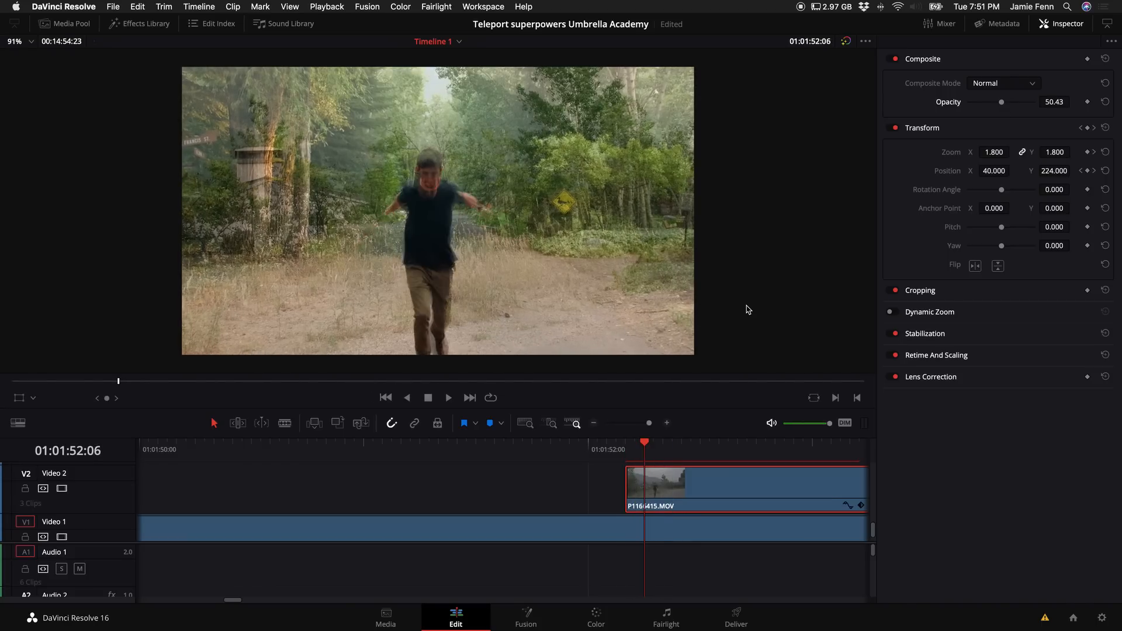
key("Left")
key("Left")
key("Left")
key("Left")
key("Left")
key("Right")
key("Right")
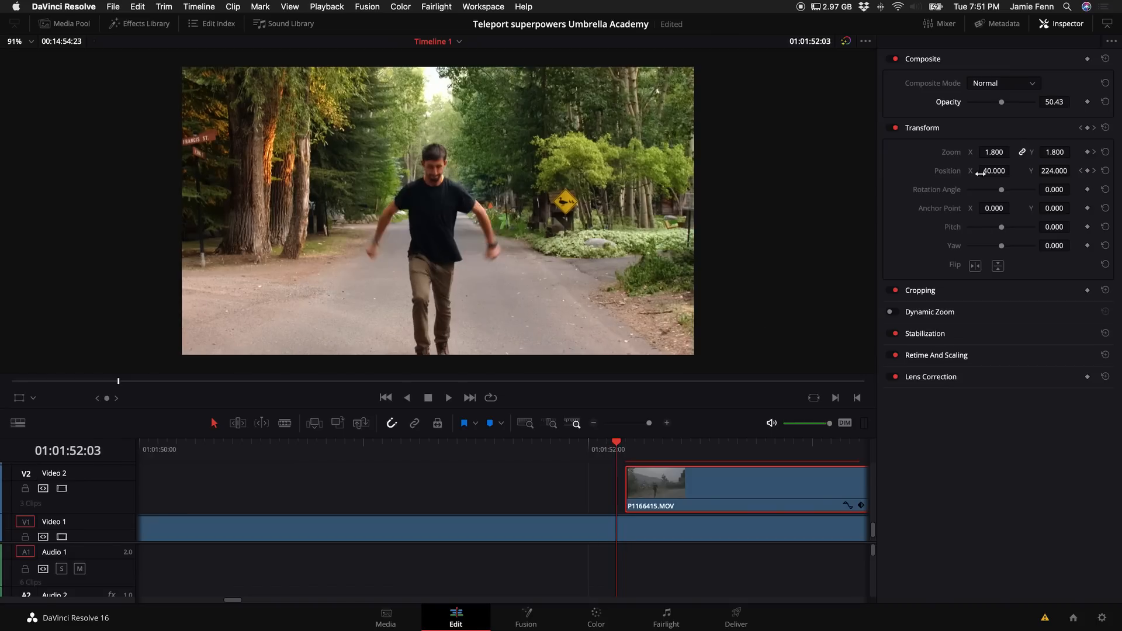
Try a different zoom on the upper clip, return it to 1.800, and recheck the actor's alignment frame by frame.
left_click_drag(995, 152, 957, 152)
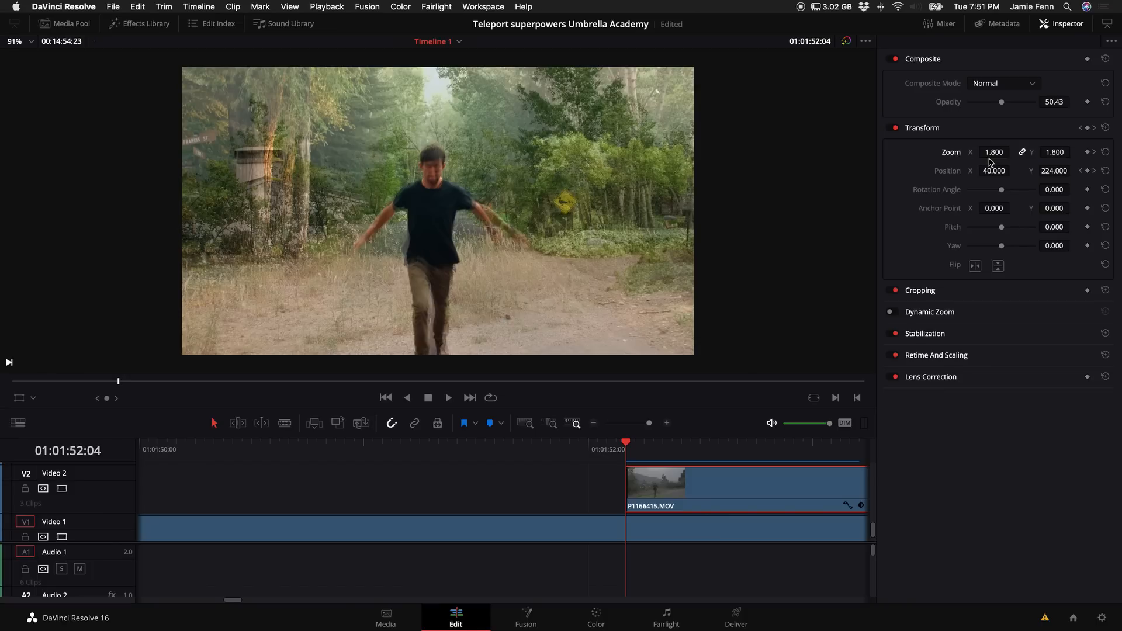
key("Right")
key("Right")
key("Left")
key("Left")
key("Left")
key("Right")
key("Right")
key("Left")
key("Left")
key("Left")
key("Left")
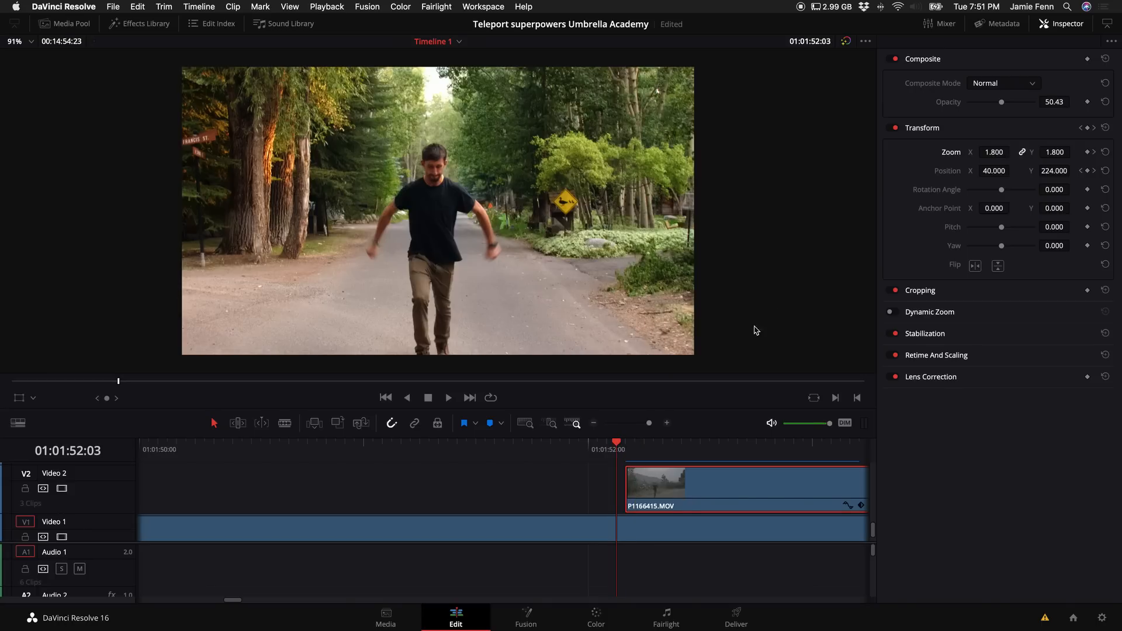
key("Right")
key("Right")
key("Right")
key("Left")
key("Right")
key("Right")
key("Left")
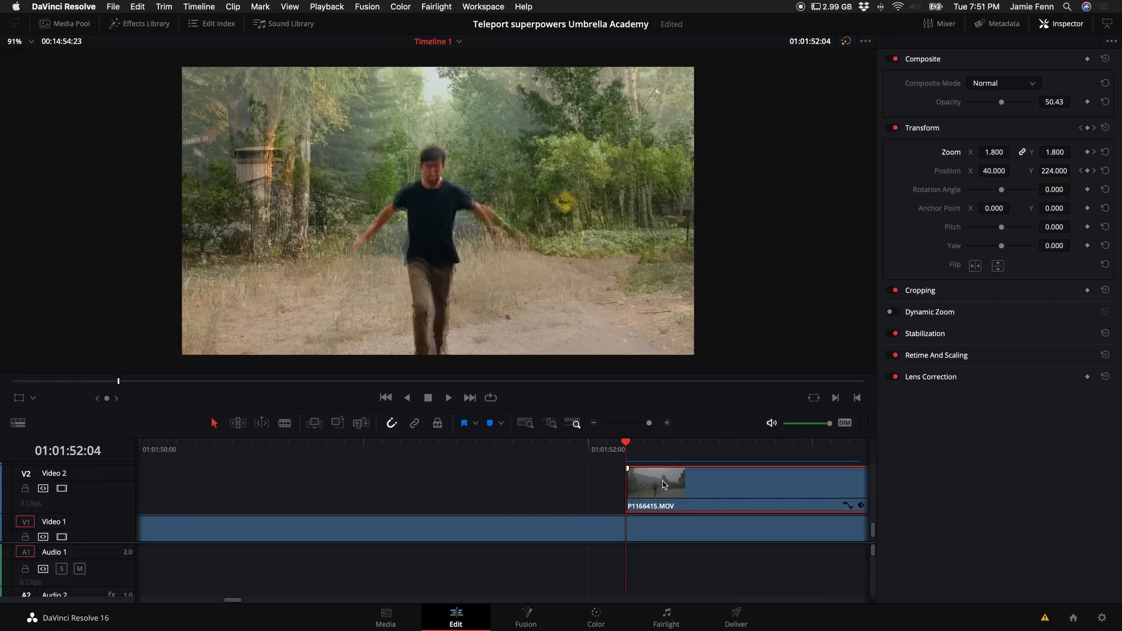
Restore the upper clip's opacity to 100 and play back the cut between the two locations.
left_click_drag(998, 104, 1034, 102)
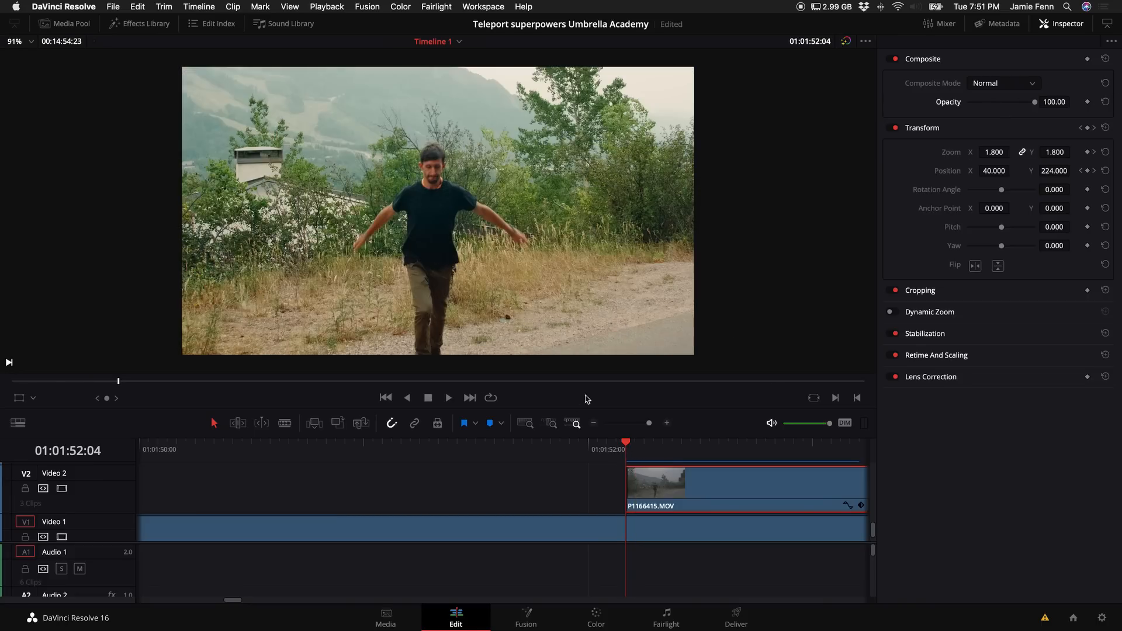
left_click(490, 446)
key("space")
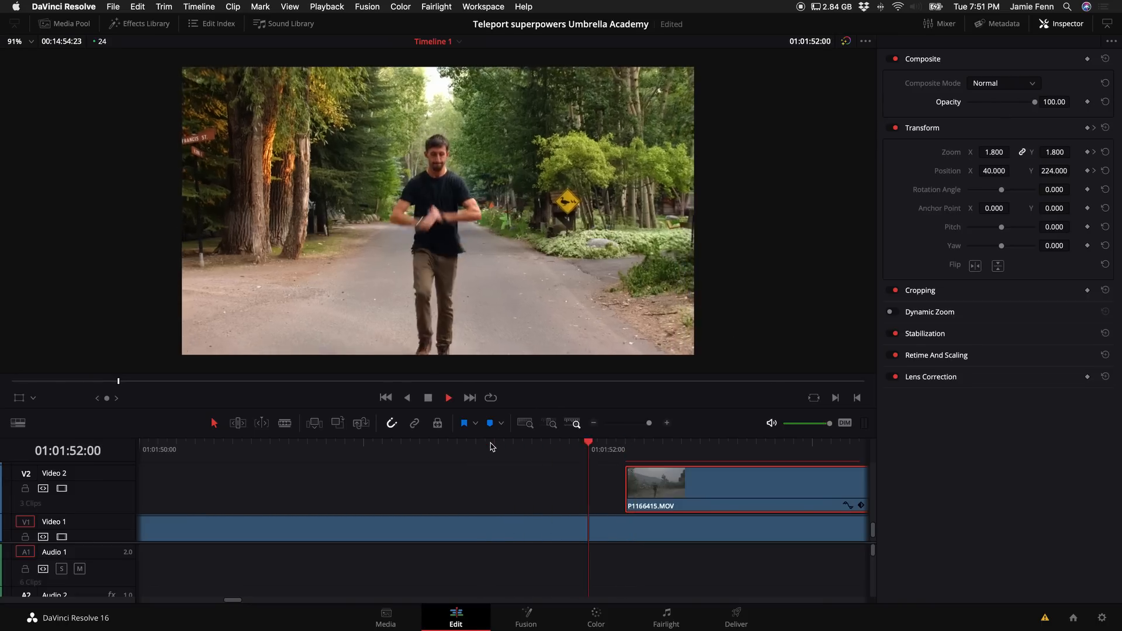
left_click(594, 423)
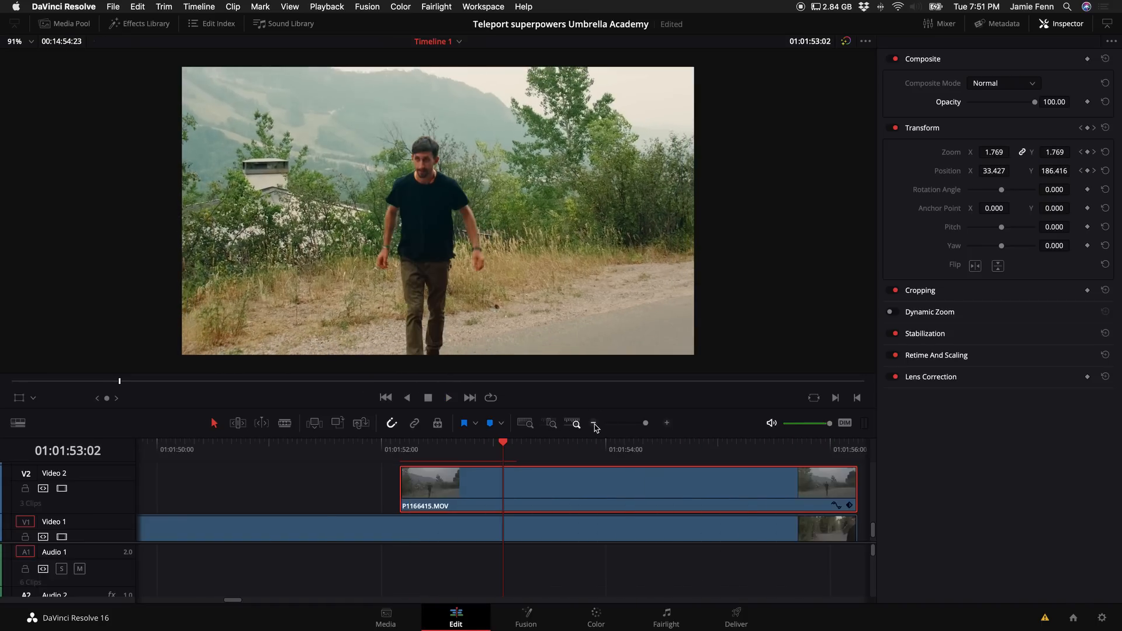
left_click(425, 447)
key("space")
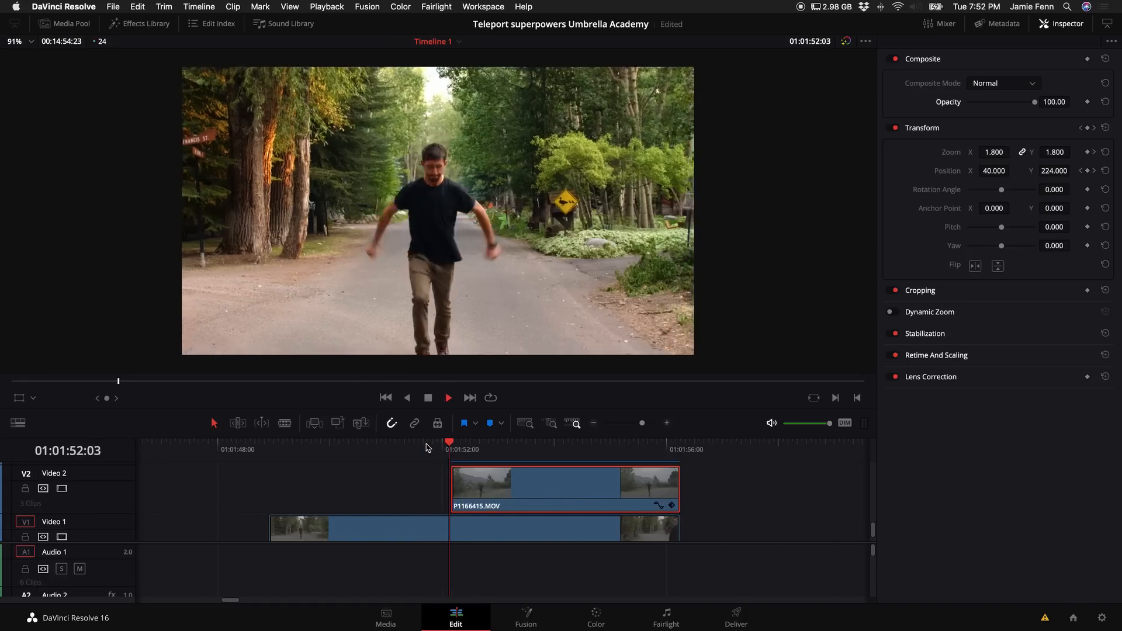
key("space")
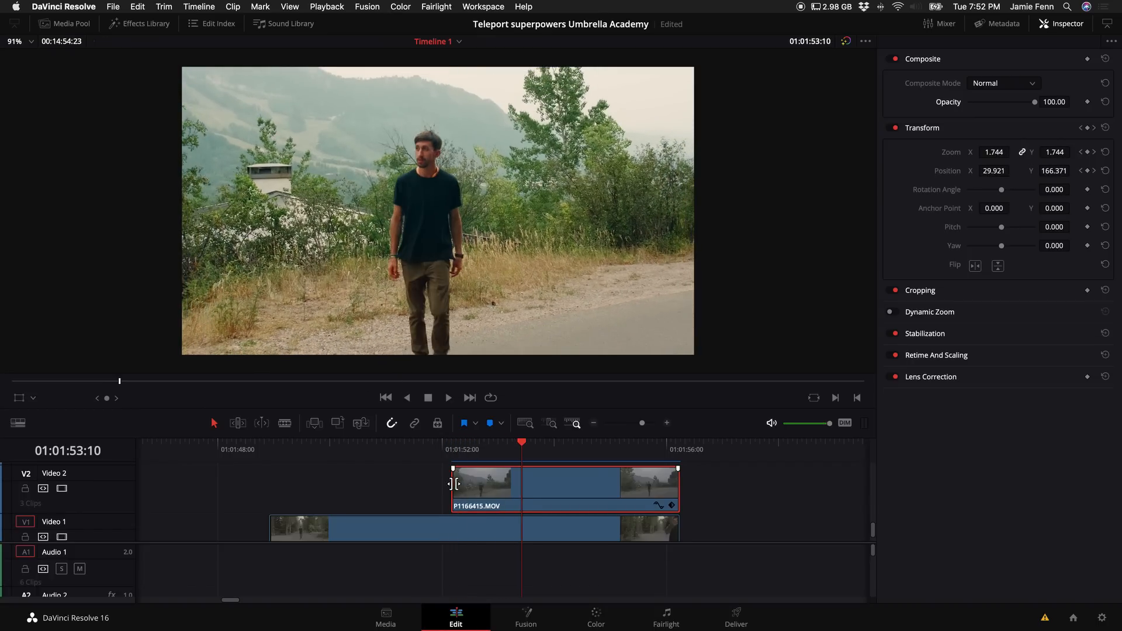
Extend the start of P1166415.MOV on Video 2 back to the start of P1166408.MOV, keeping their ends aligned.
left_click_drag(457, 483, 266, 484)
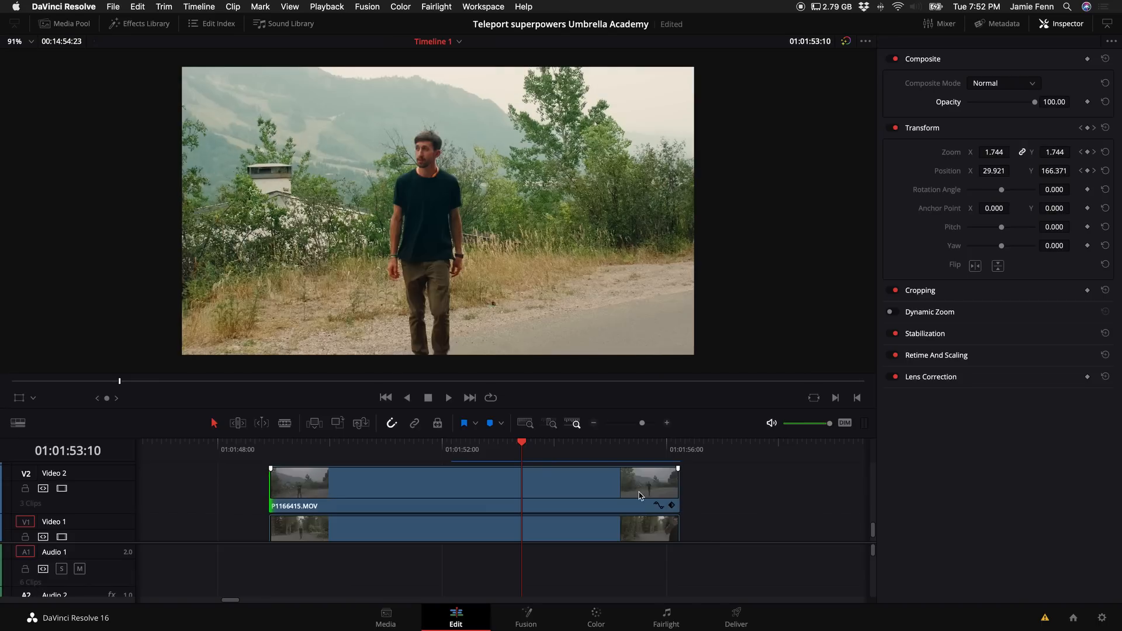
left_click_drag(674, 485, 666, 489)
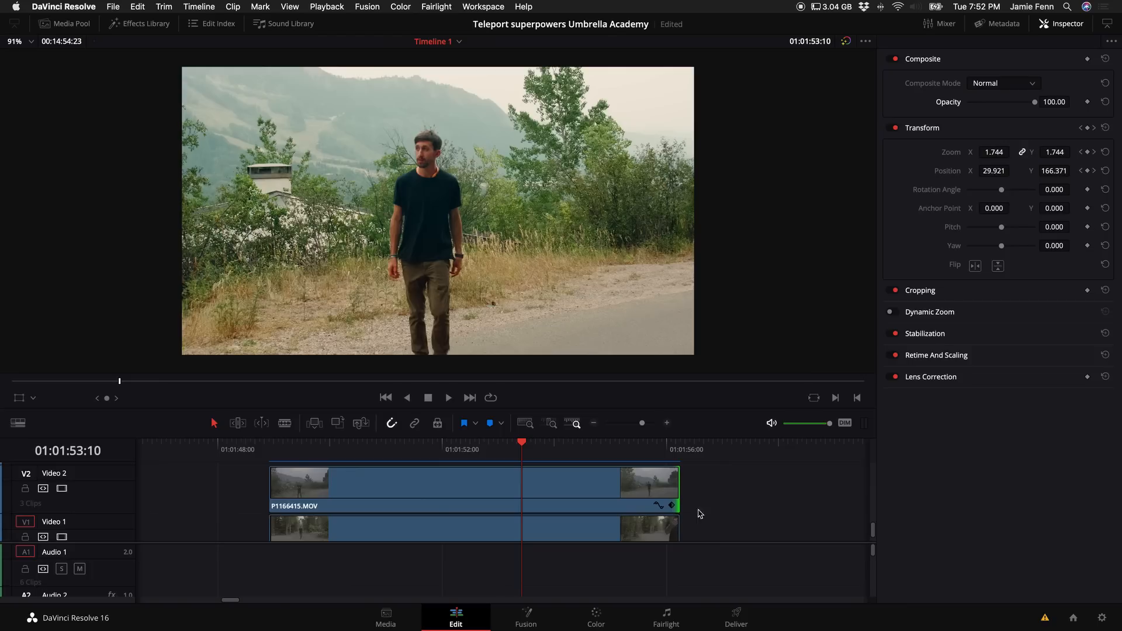
Combine the stacked clips P1166415.MOV and P1166408.MOV into a new Fusion clip.
left_click_drag(676, 413, 677, 369)
left_click_drag(721, 434, 411, 514)
right_click(468, 493)
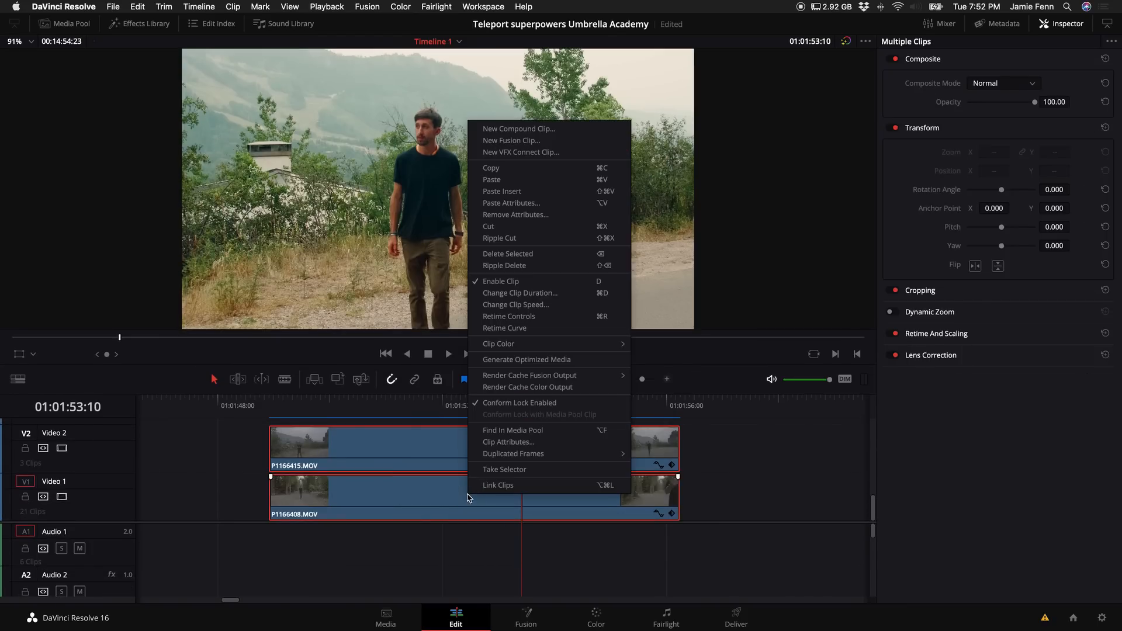
left_click(511, 140)
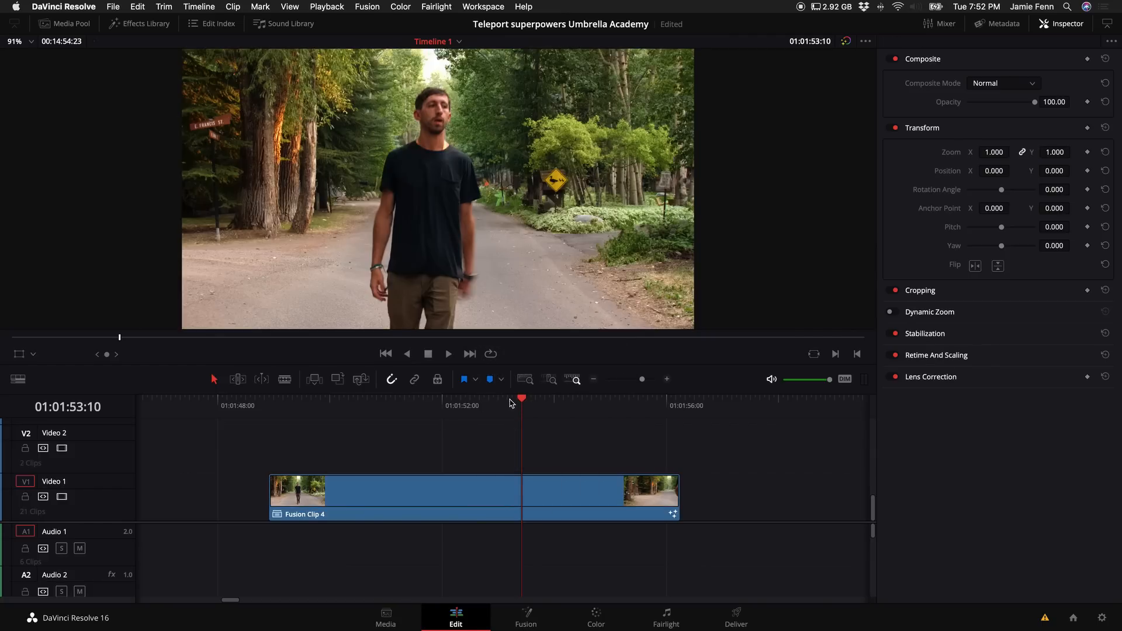
Position the playhead at 01:01:52:13 on the new Fusion clip and open the clip's node composition in Fusion.
left_click(491, 402)
left_click_drag(495, 399, 472, 403)
left_click(507, 506)
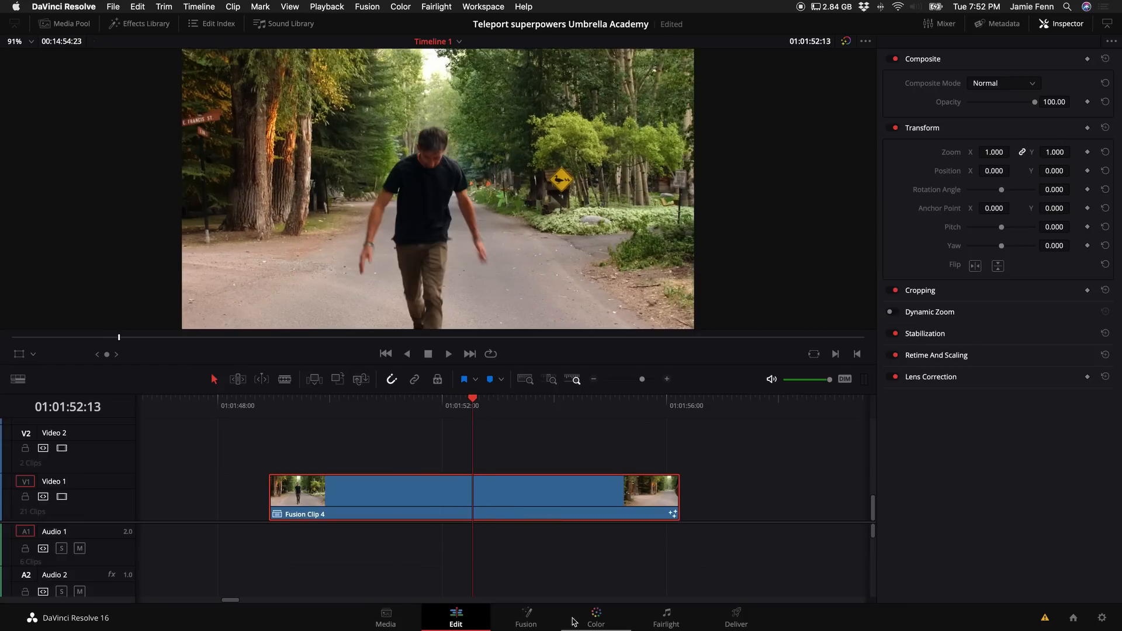
left_click(526, 616)
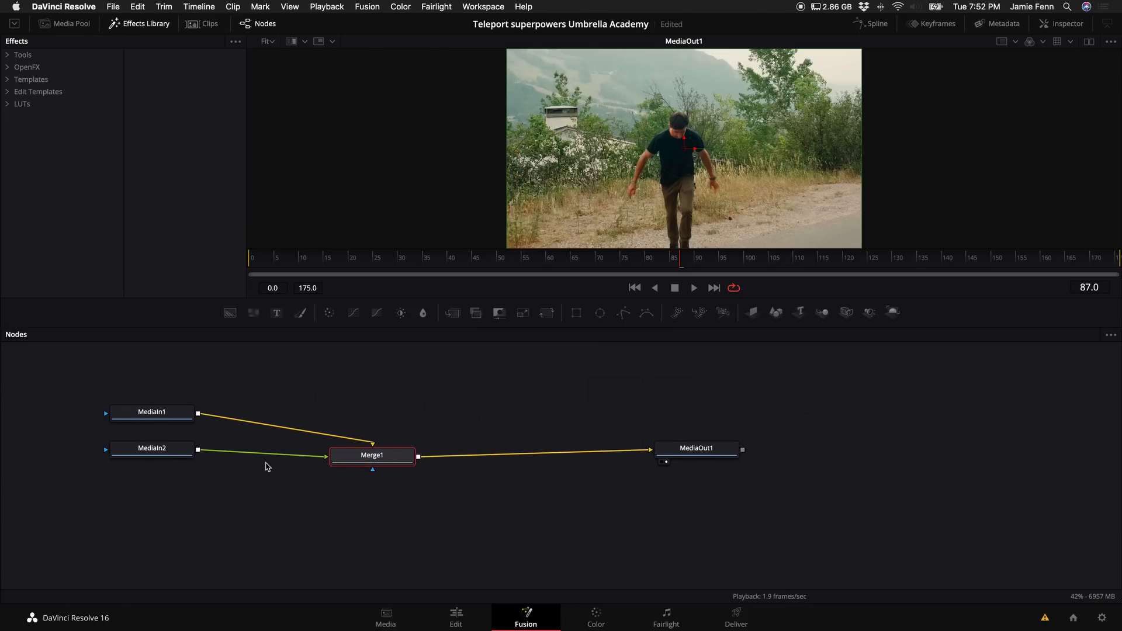
Swap the inputs of Merge1 so that MediaIn1 is the foreground and MediaIn2 the background, and view MediaIn1.
left_click(162, 413)
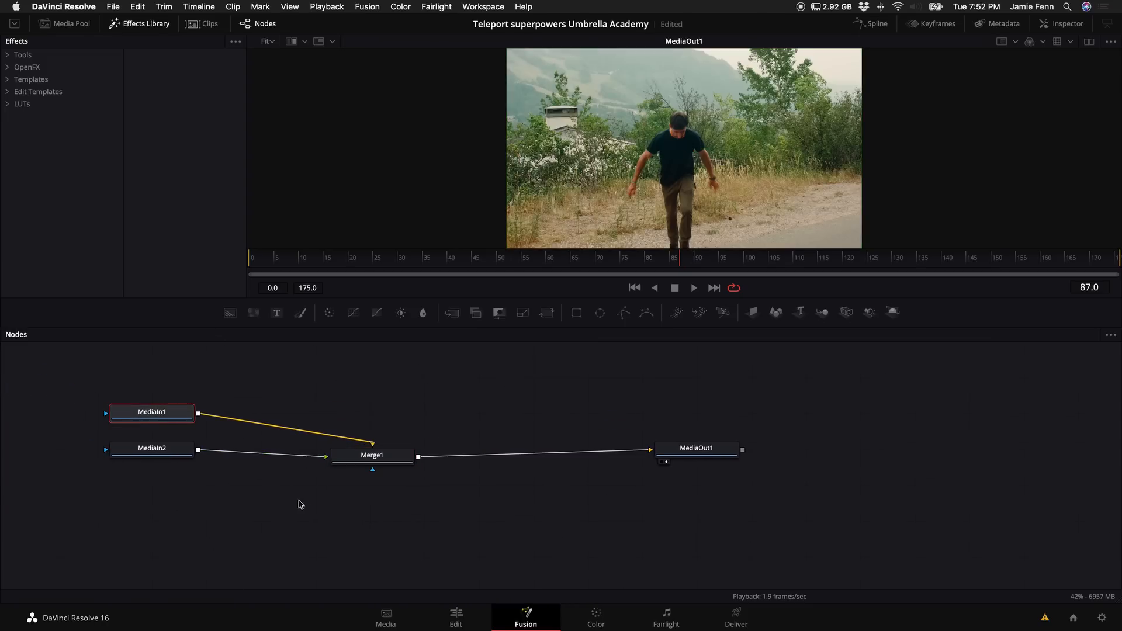
left_click(303, 455)
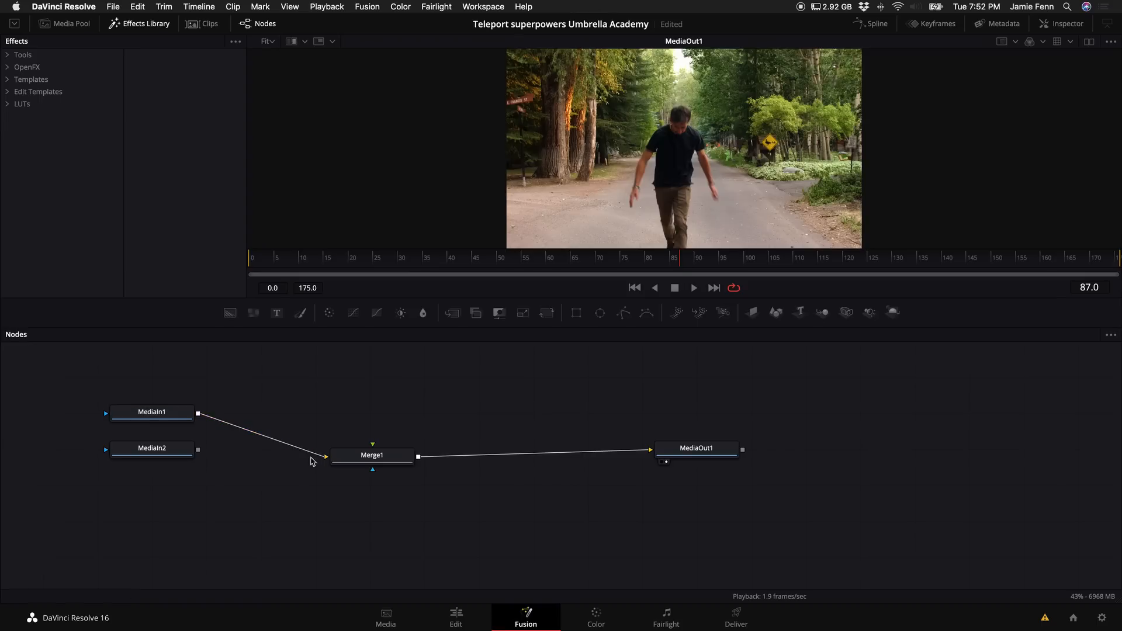
left_click(161, 413)
left_click_drag(163, 415, 728, 199)
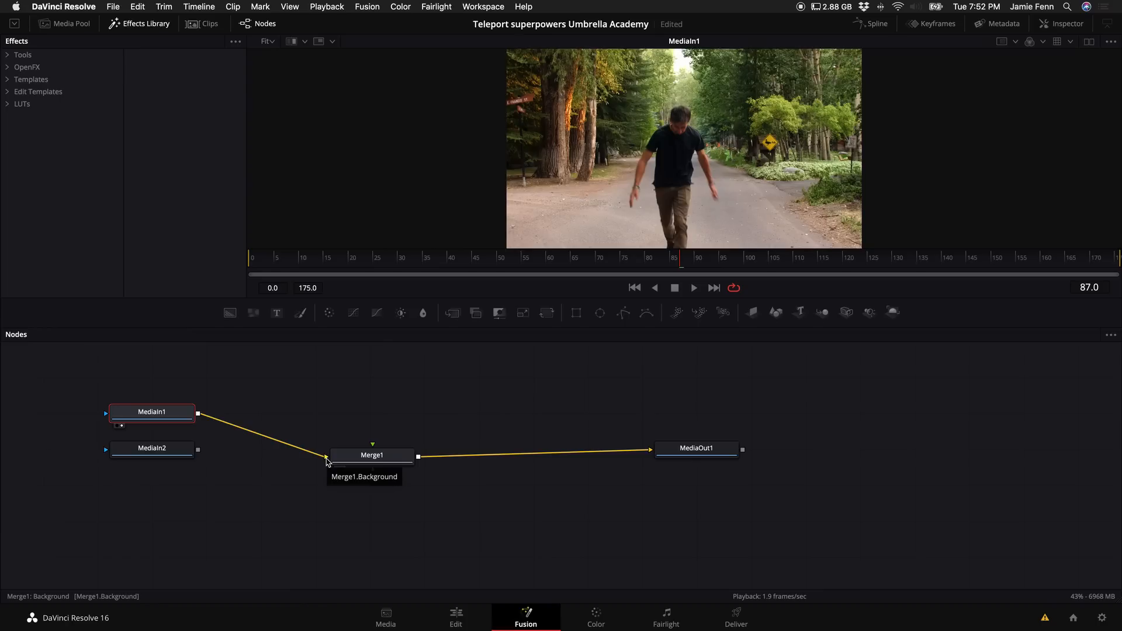
left_click_drag(325, 461, 373, 445)
left_click_drag(177, 456, 373, 445)
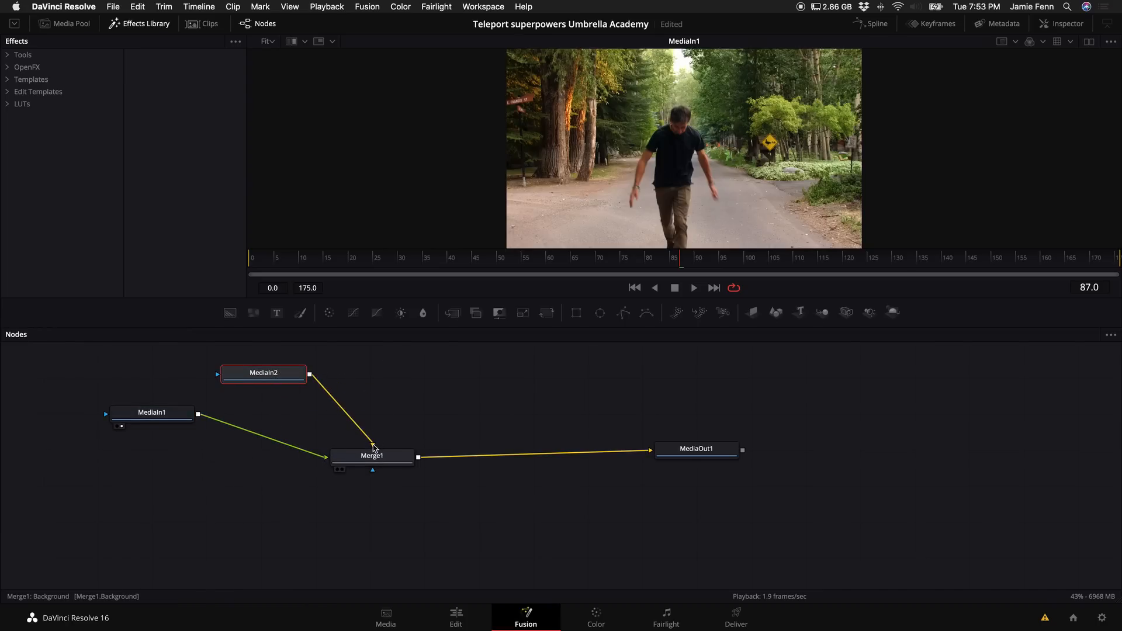
Rename the MediaIn1 node as first and the MediaIn2 node as second.
left_click(169, 418)
key("F2")
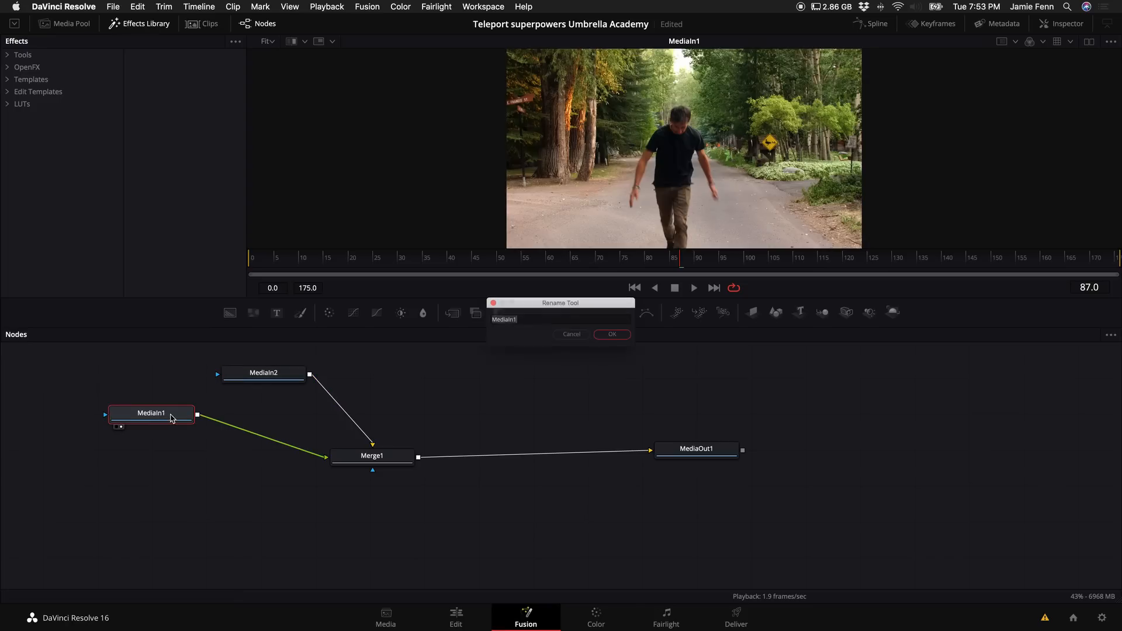
type("first")
key("Return")
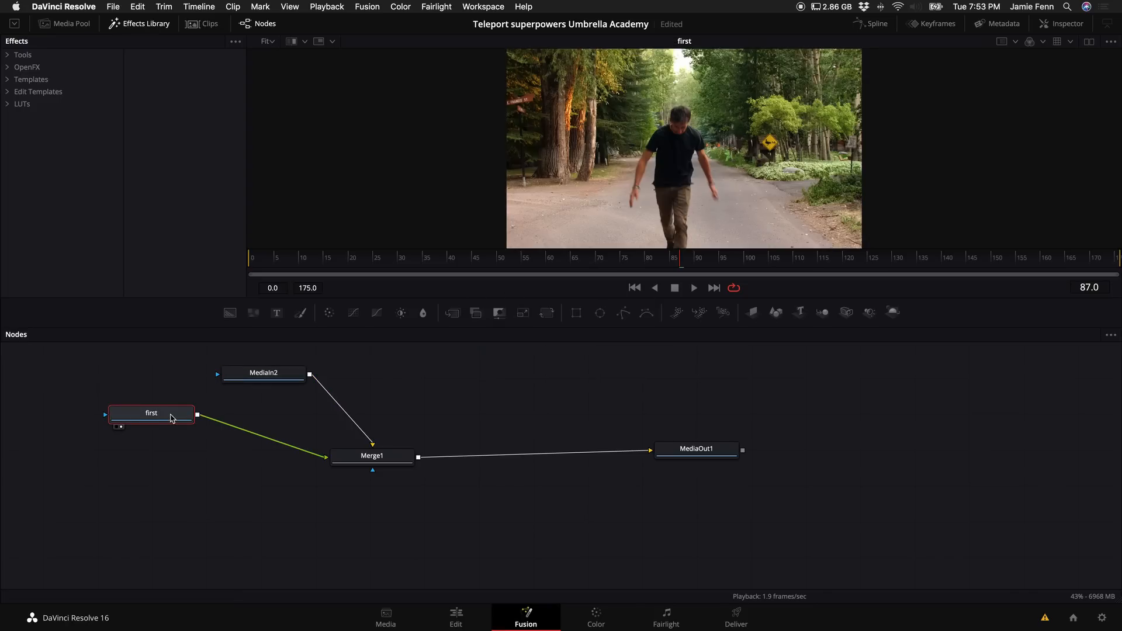
left_click(265, 377)
key("F2")
type("s")
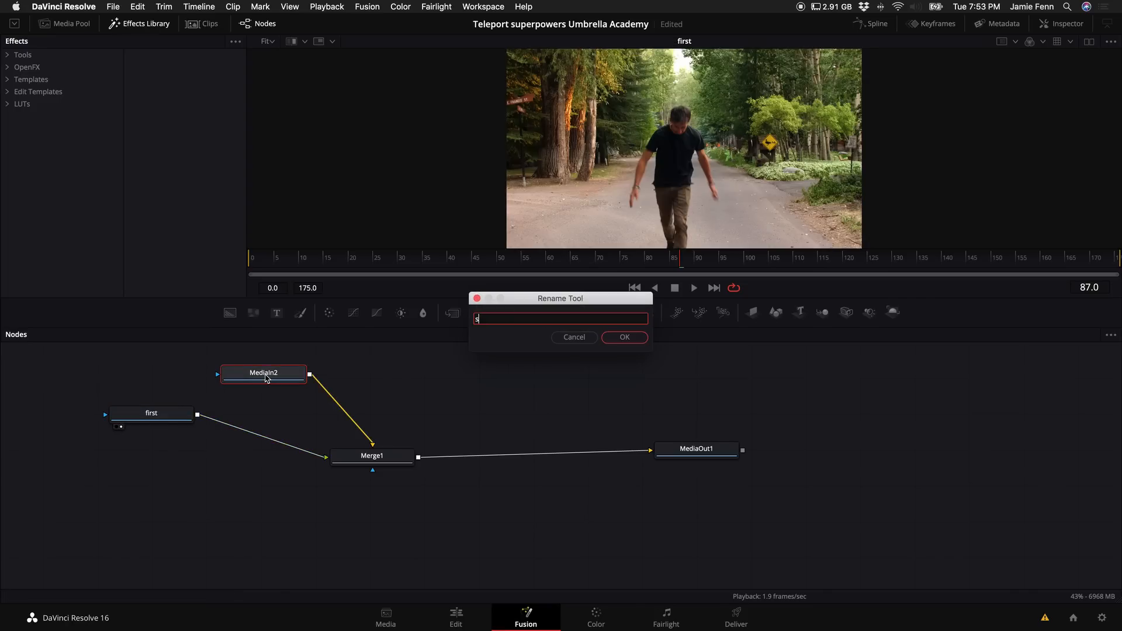
type("econd")
key("Return")
Set nodes to arrange to the grid, then line up second above Merge1 and first level with Merge1 and MediaOut1.
left_click_drag(152, 413, 174, 452)
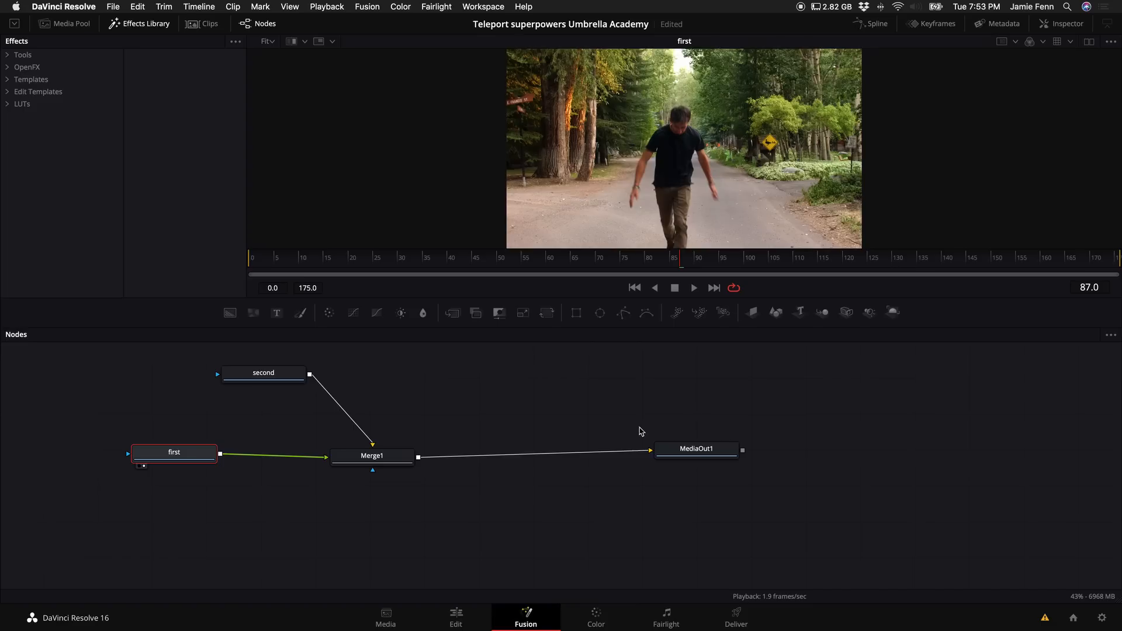
right_click(555, 402)
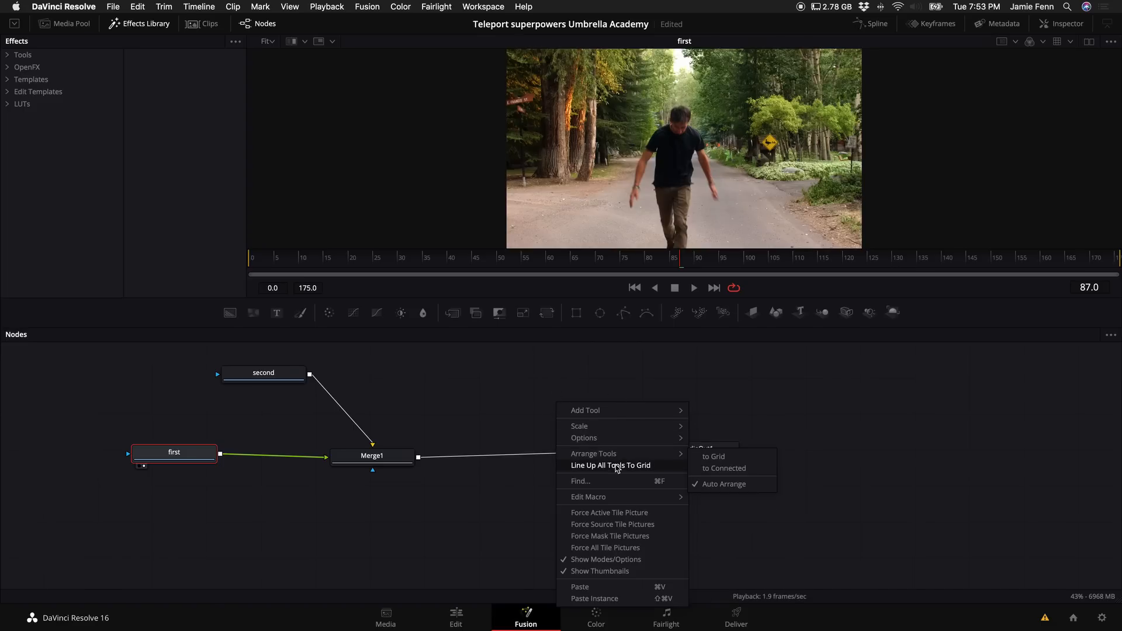
mouse_move(621, 459)
left_click(746, 459)
left_click_drag(260, 373, 366, 377)
mouse_move(177, 456)
left_mouse_down()
mouse_move(263, 456)
mouse_move(155, 461)
left_mouse_up()
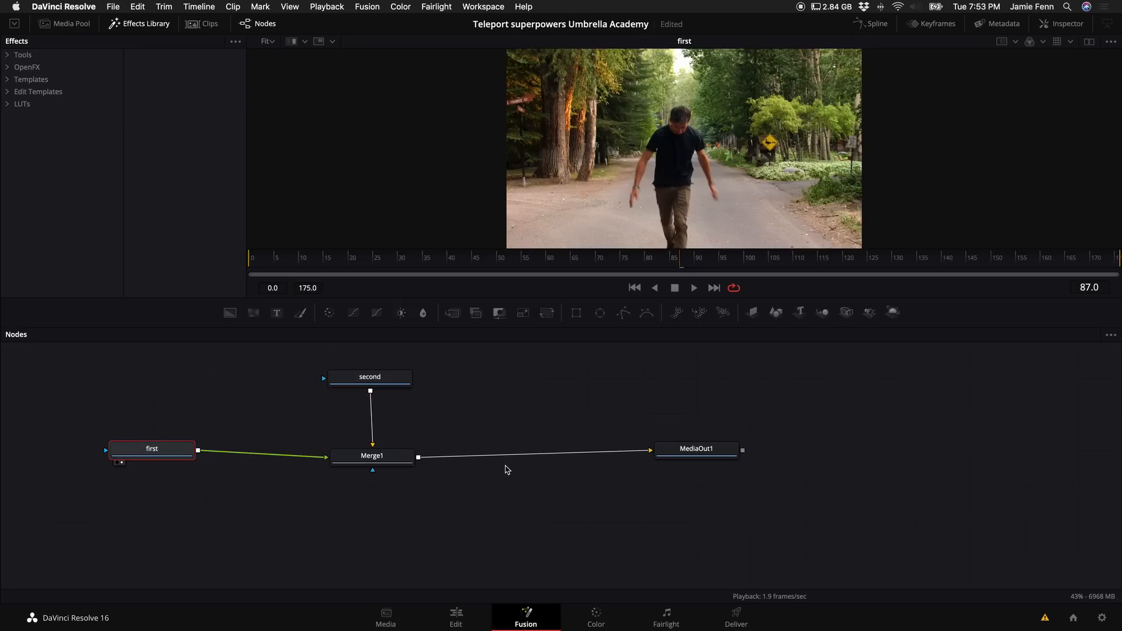
left_click_drag(373, 456, 371, 449)
mouse_move(163, 453)
left_mouse_down()
mouse_move(107, 453)
mouse_move(157, 452)
left_mouse_up()
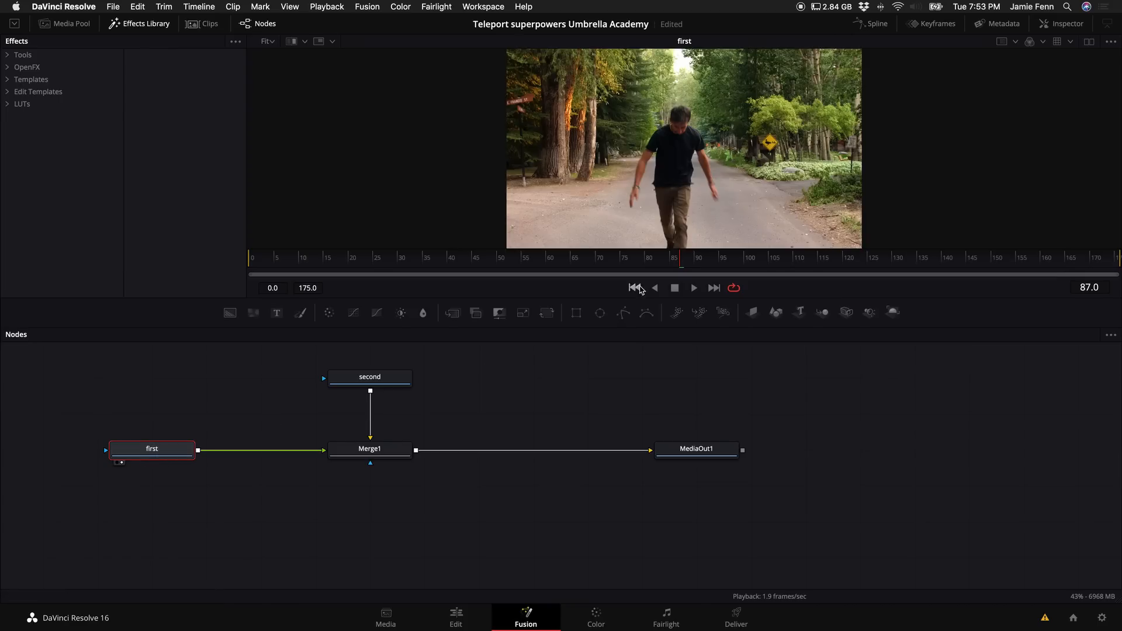
Add an ellipse mask to the first node and show MediaOut1 in the viewer.
left_click(602, 315)
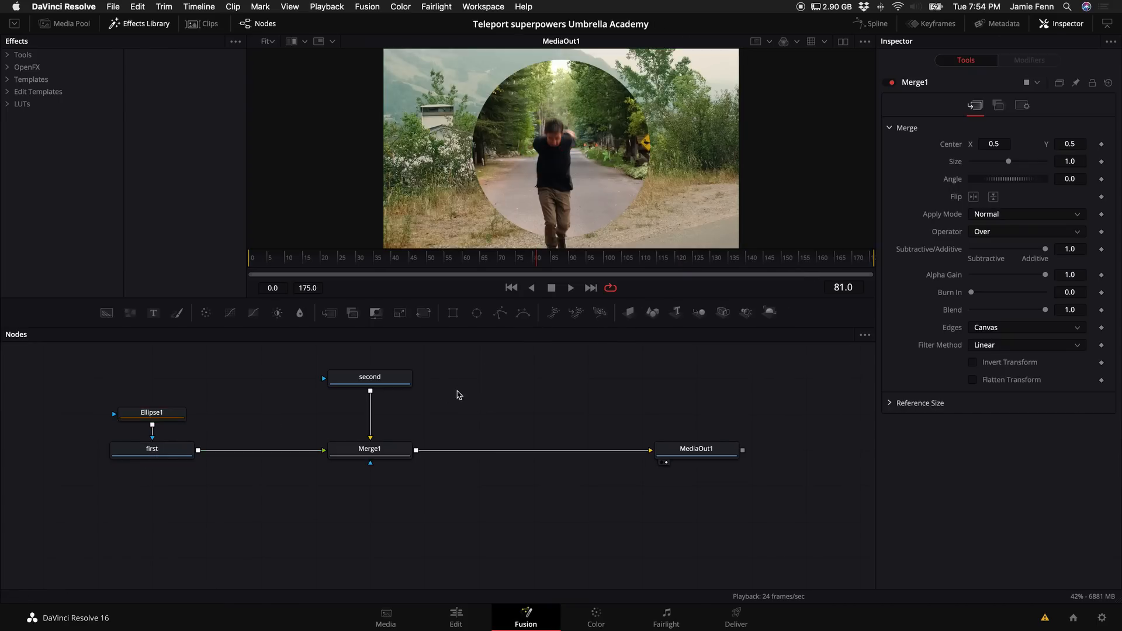
left_click(707, 451)
left_click(692, 350)
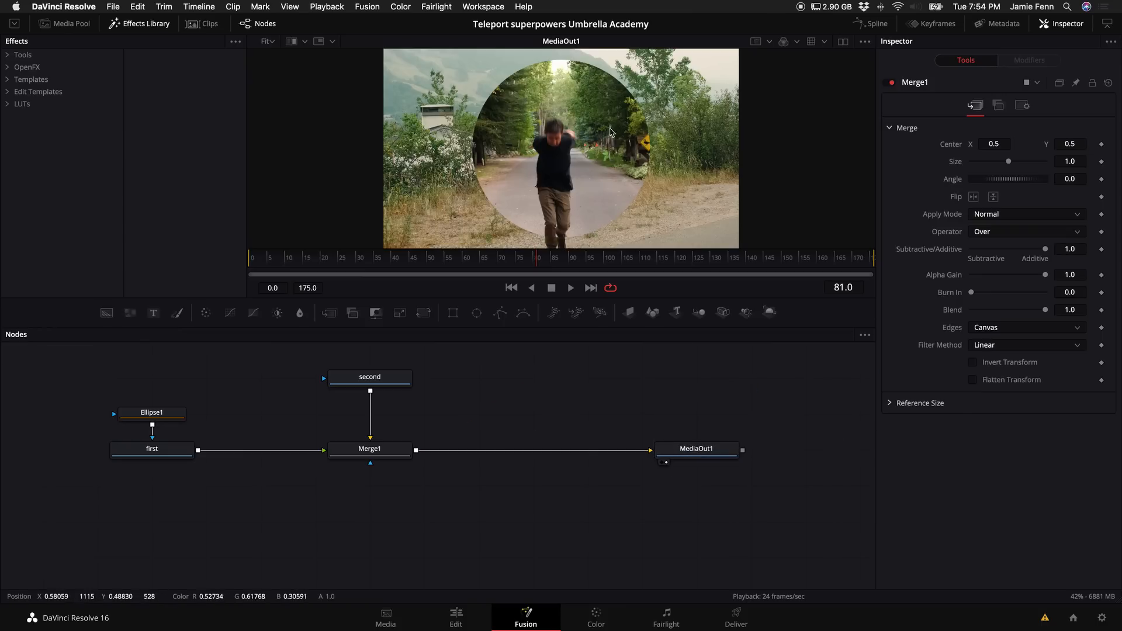
mouse_move(693, 447)
left_mouse_down()
mouse_move(648, 367)
mouse_move(689, 445)
left_mouse_up()
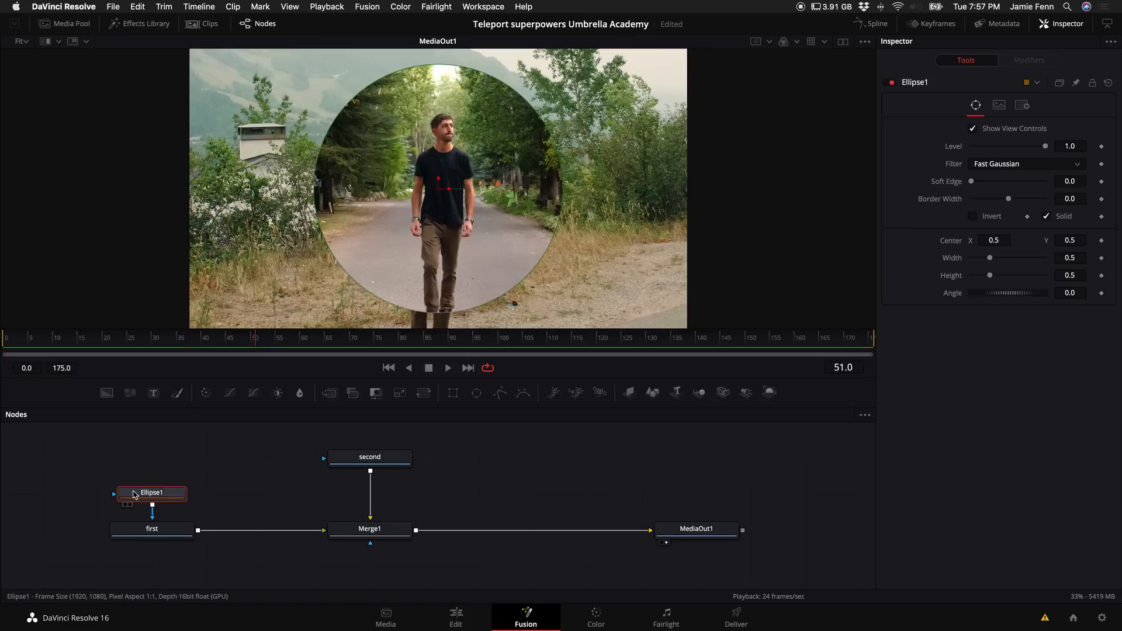
Invert the Ellipse1 mask, reduce its width and height to 0.0, and keyframe both at frame 72.
left_click(973, 216)
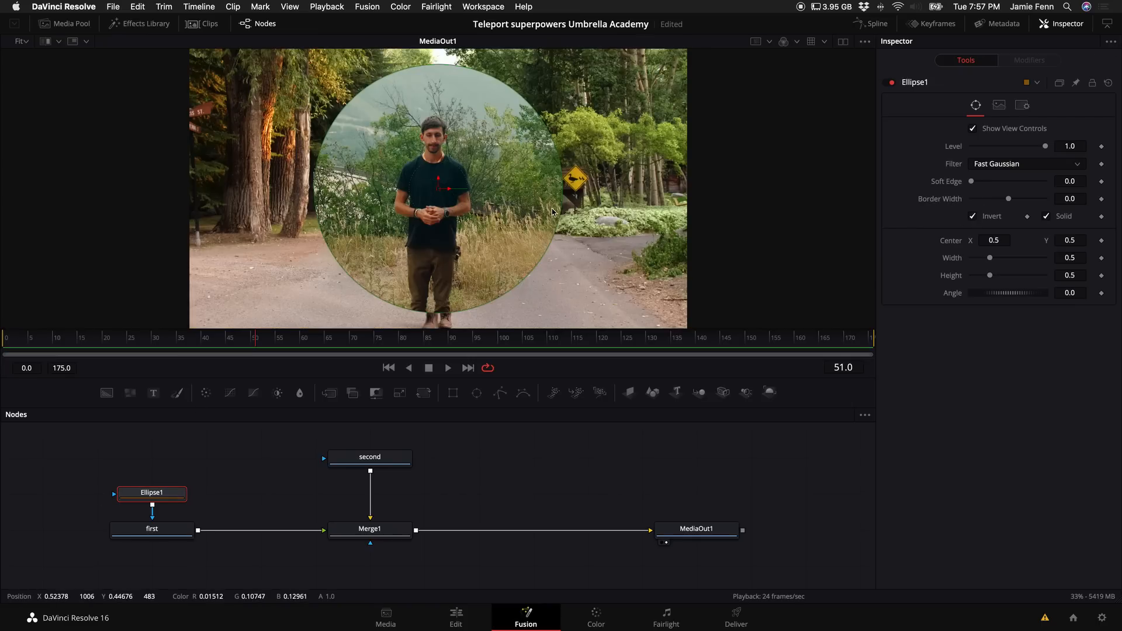
left_click_drag(992, 261, 908, 281)
key("space")
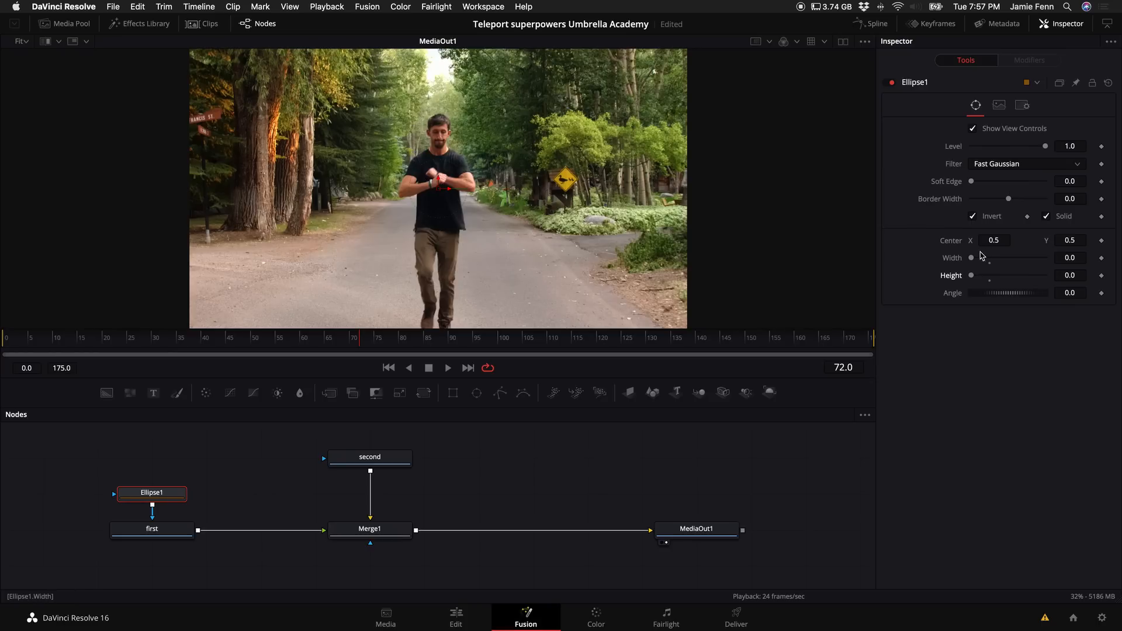
left_click(1101, 259)
At frame 83, enlarge Ellipse1 beyond the image with width 1.354 and height 1.071 as new keyframes.
key("Right")
key("Right")
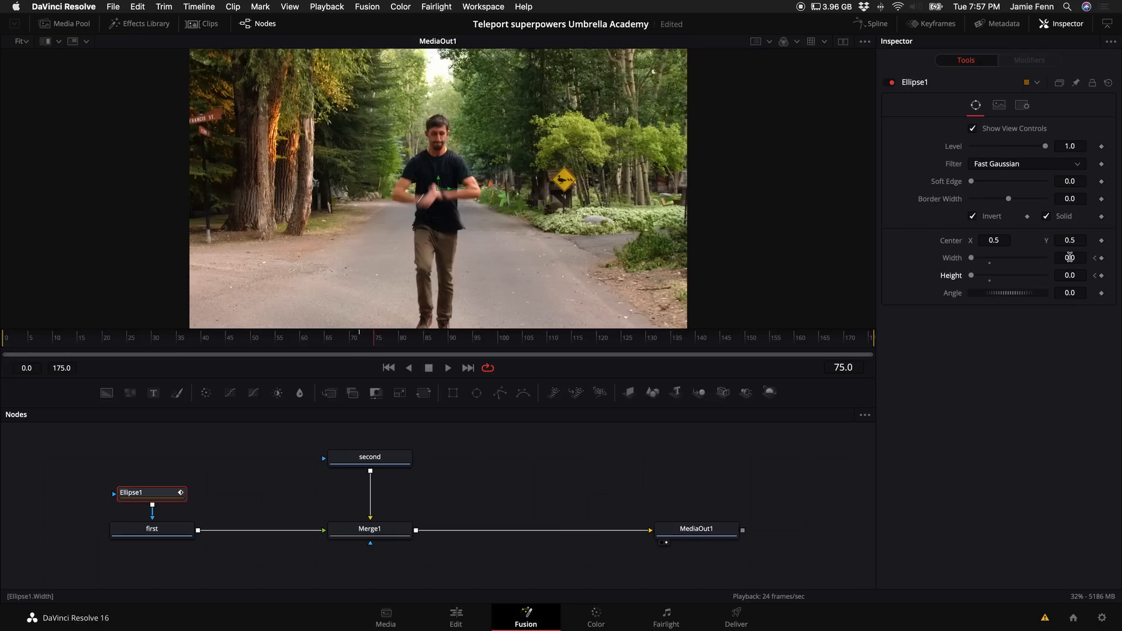
key("Right")
key("Right")
key("Right")
key("Right")
key("Right")
key("Right")
key("Right")
key("Right")
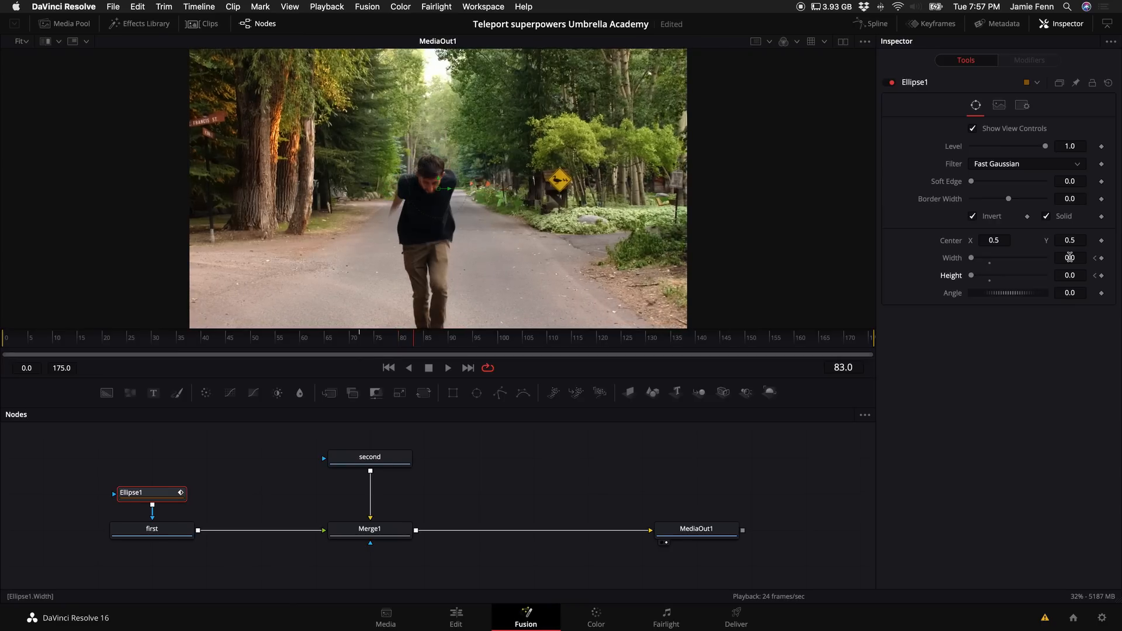
left_click_drag(971, 259, 1010, 275)
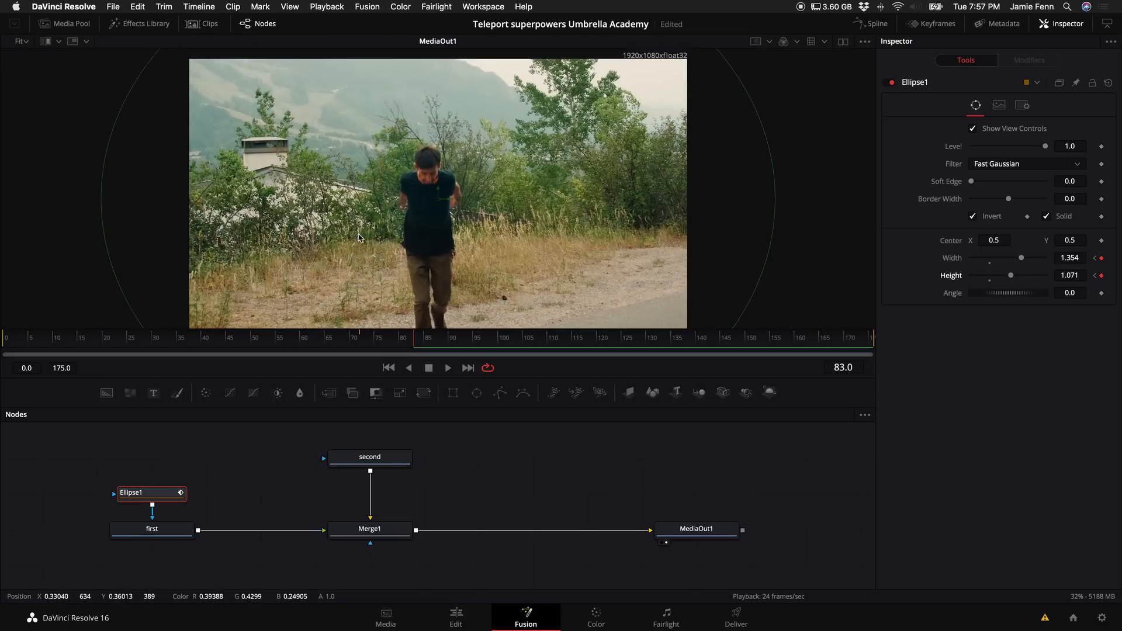
Step back and forth through the frames between the two size keyframes to examine how the ellipse reveals the second location.
scroll(409, 231, "down", 2)
scroll(417, 223, "down", 2)
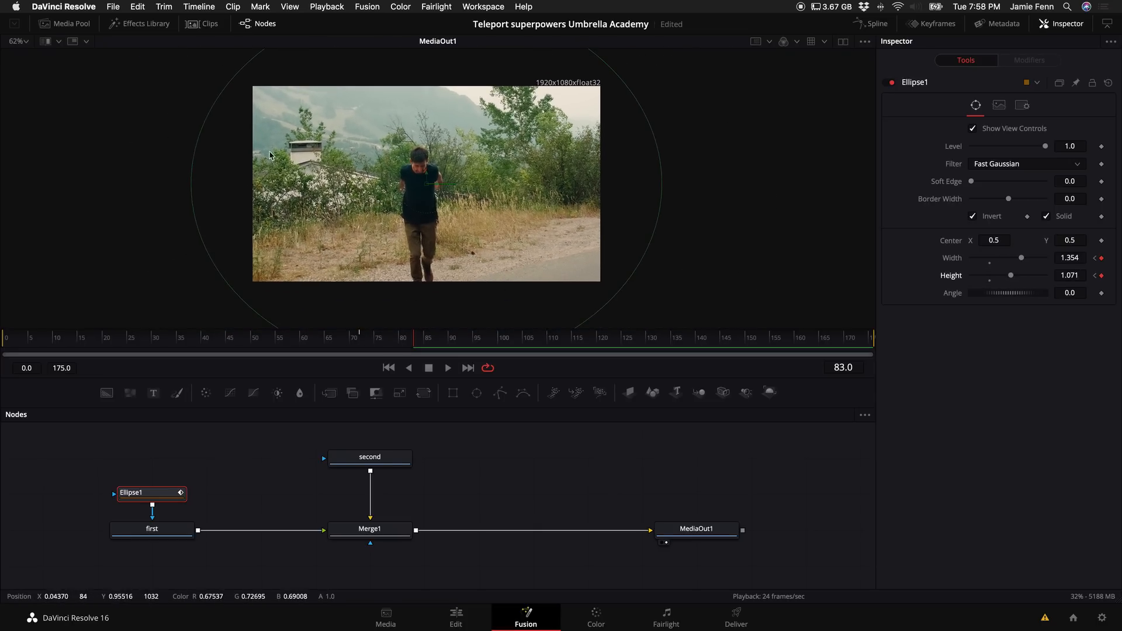
key("Left")
key("Left")
key("Left")
key("Left")
key("Left")
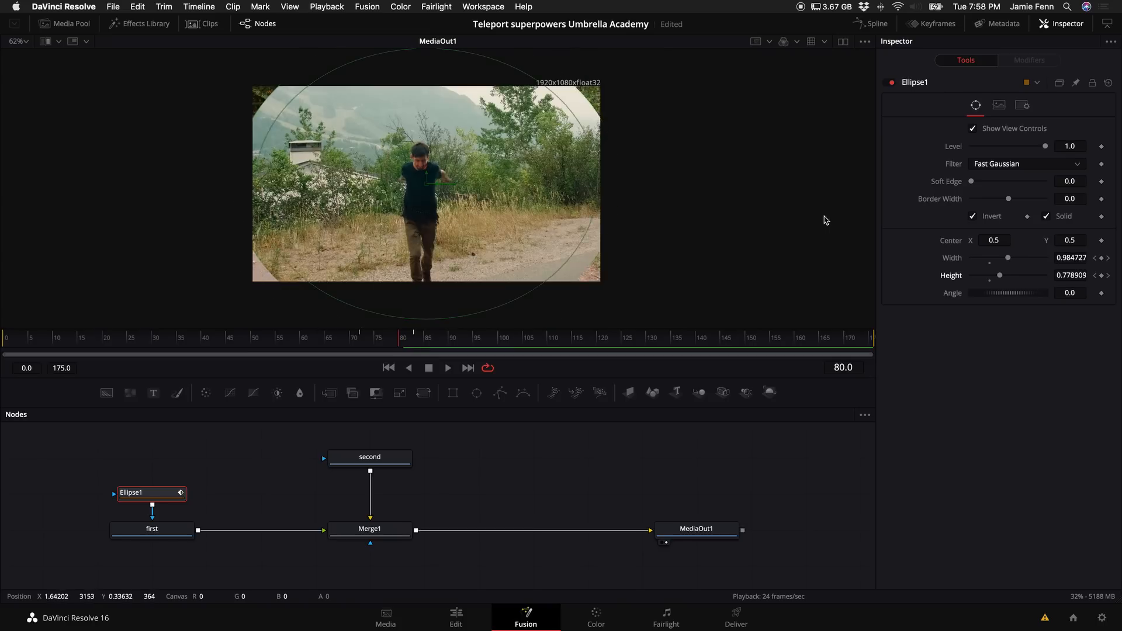
key("Left")
key("Left")
key("Left")
key("Left")
key("Left")
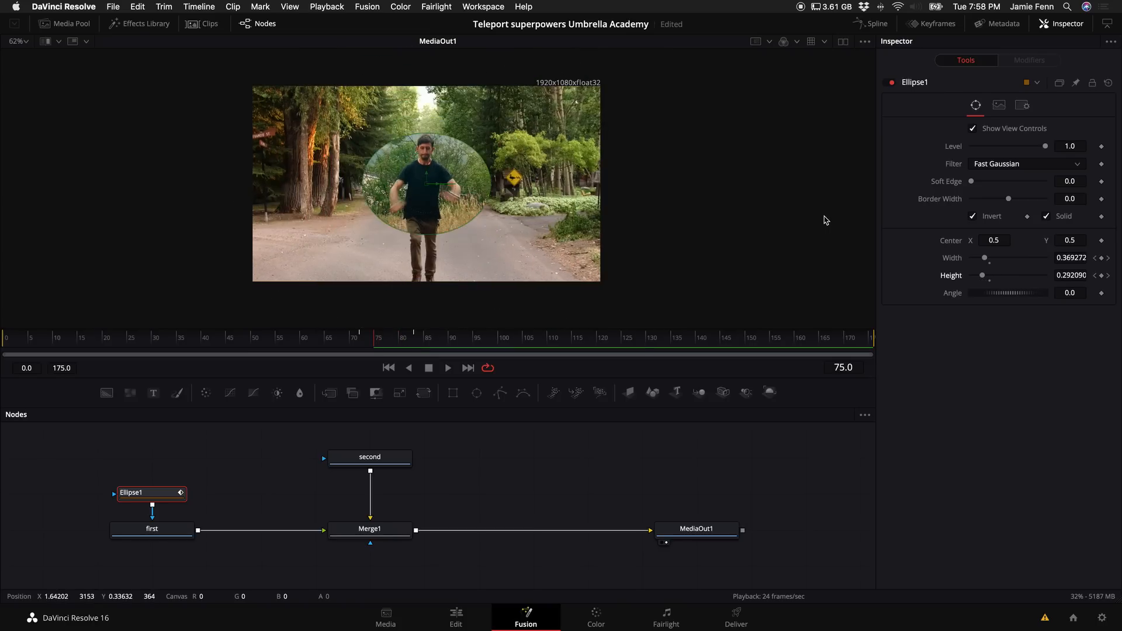
key("Right")
key("Right")
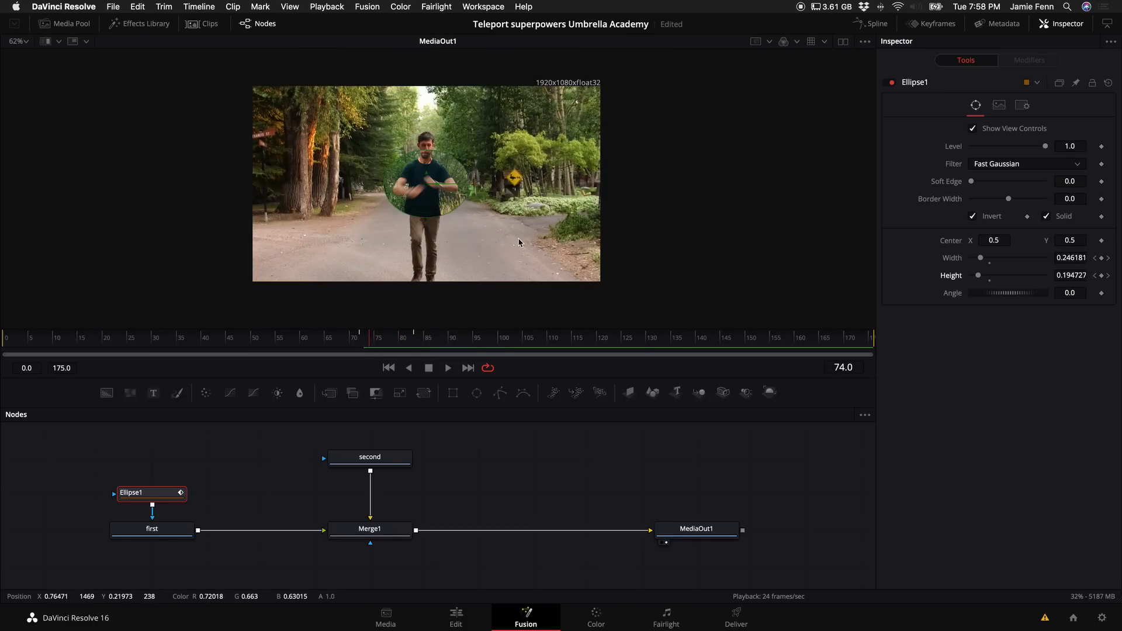
key("Left")
key("Left")
key("Left")
key("Right")
key("Right")
key("Right")
key("Right")
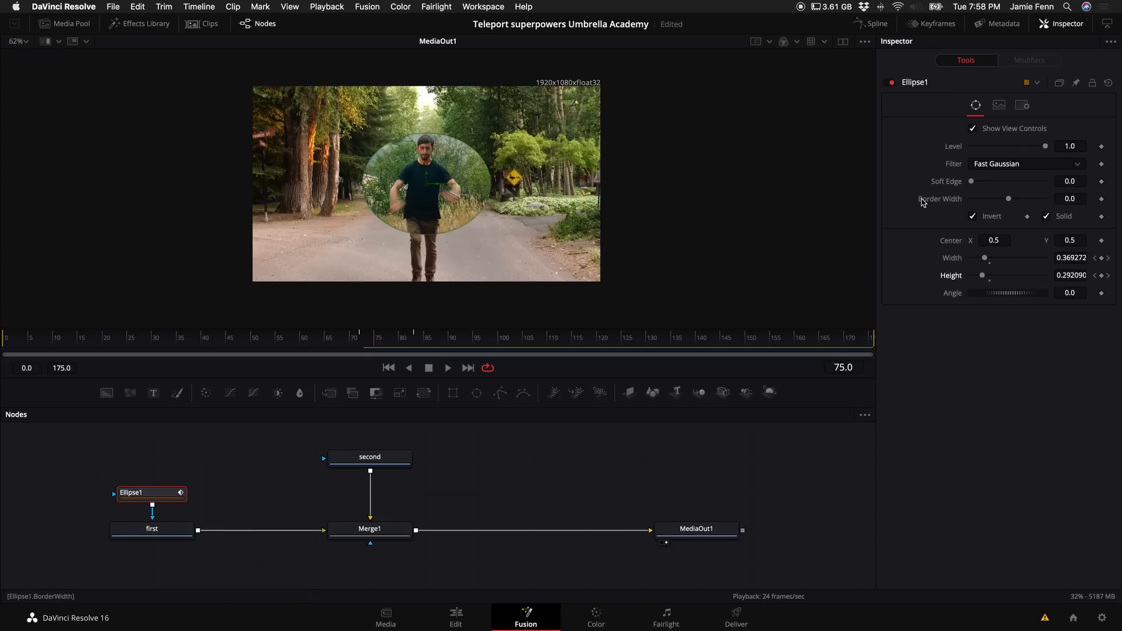
Set the soft edge of Ellipse1 to 0.1496 and preview the blended transition frame by frame and in playback.
left_click_drag(971, 183, 1027, 186)
key("Left")
key("Left")
key("Left")
key("Left")
key("Right")
key("Right")
key("Right")
key("Right")
key("Right")
key("Right")
key("Right")
key("Right")
key("Right")
key("Right")
key("Right")
key("Right")
key("Right")
key("Right")
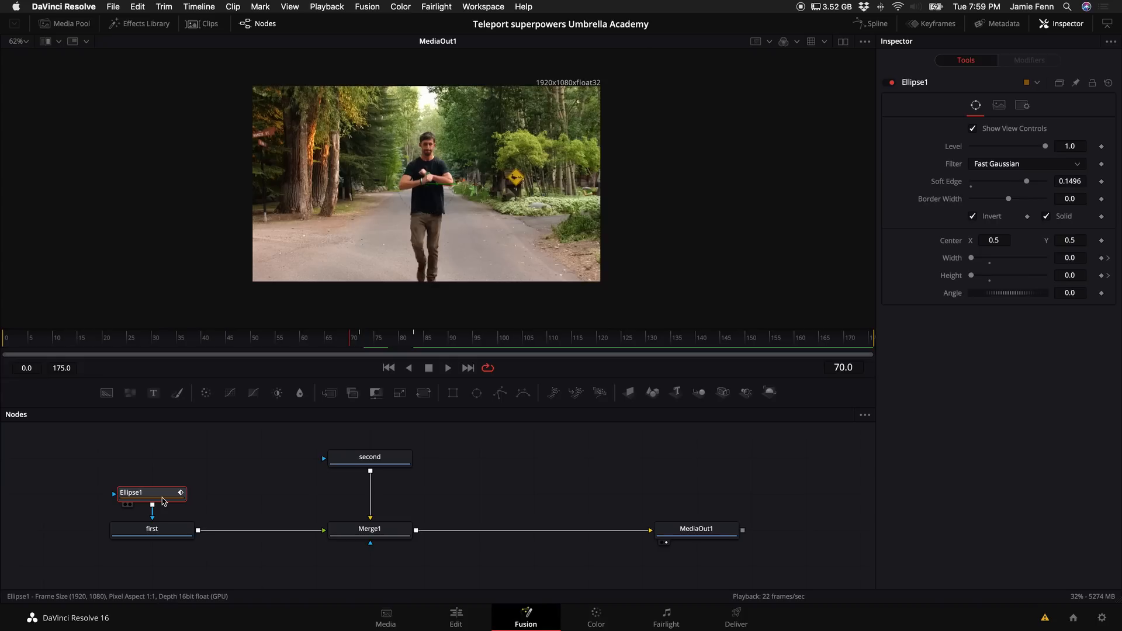
key("space")
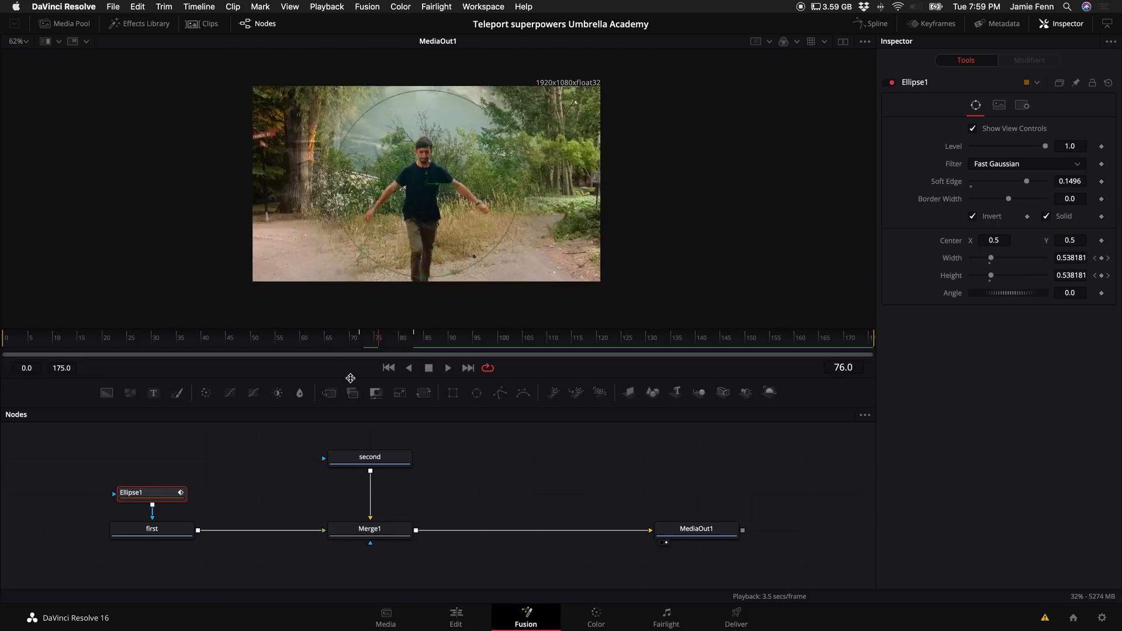
key("space")
Open the animation curves of Ellipse1 in the spline editor and show only the Height curve.
left_click(876, 23)
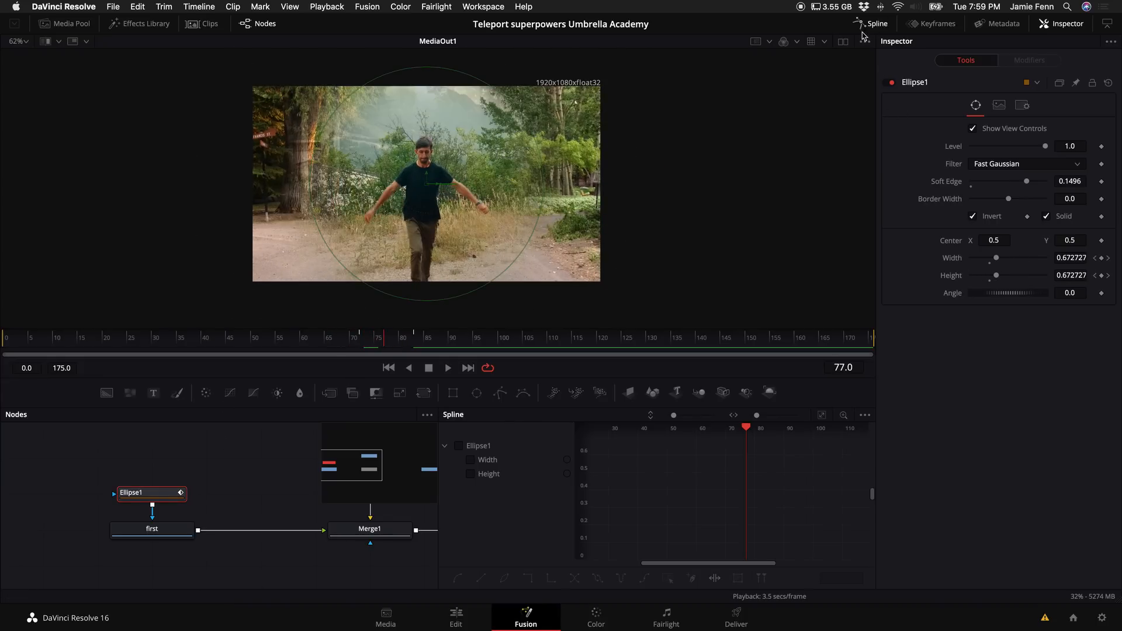
left_click(459, 447)
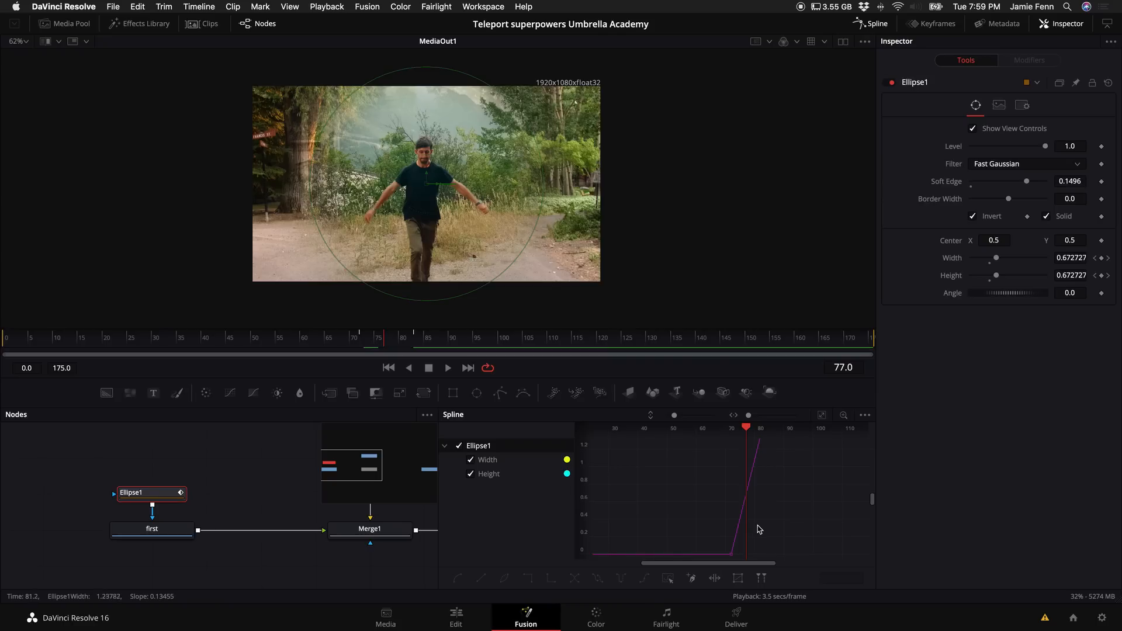
left_click(471, 460)
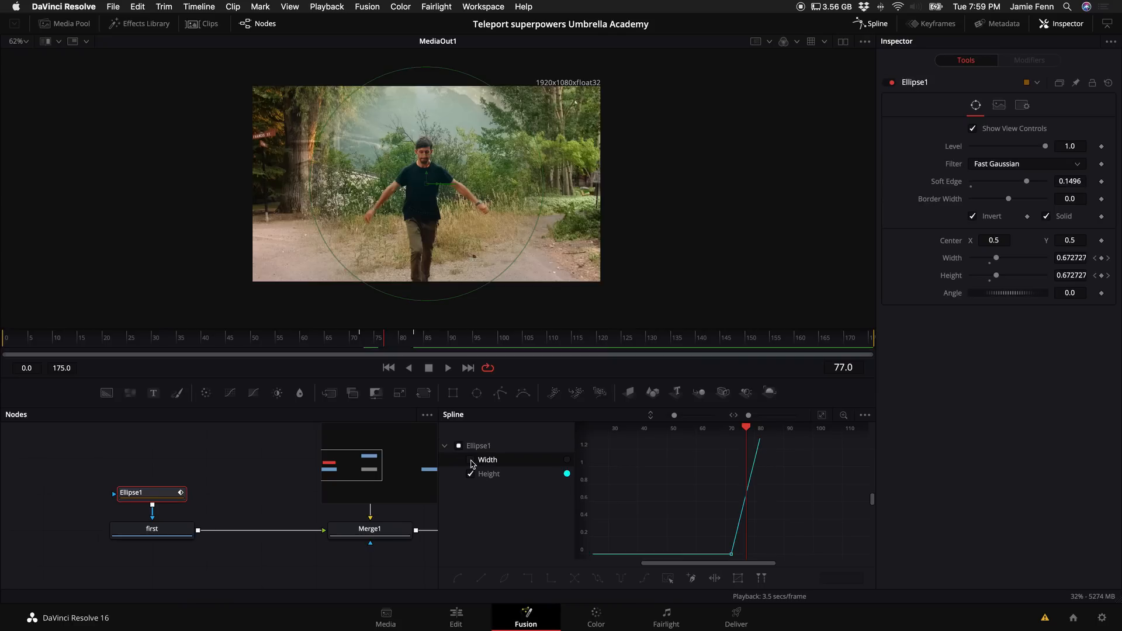
Smooth the end keyframe of the Height curve and move it earlier to frame 76.
scroll(753, 536, "up", 4)
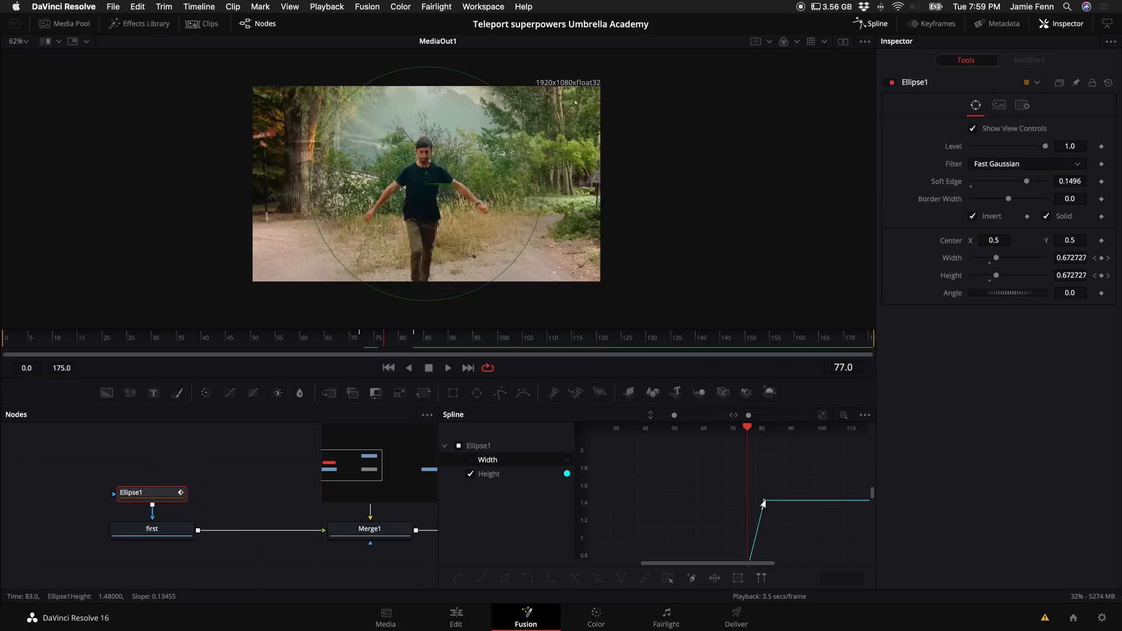
key("shift+s")
scroll(762, 517, "down", 3)
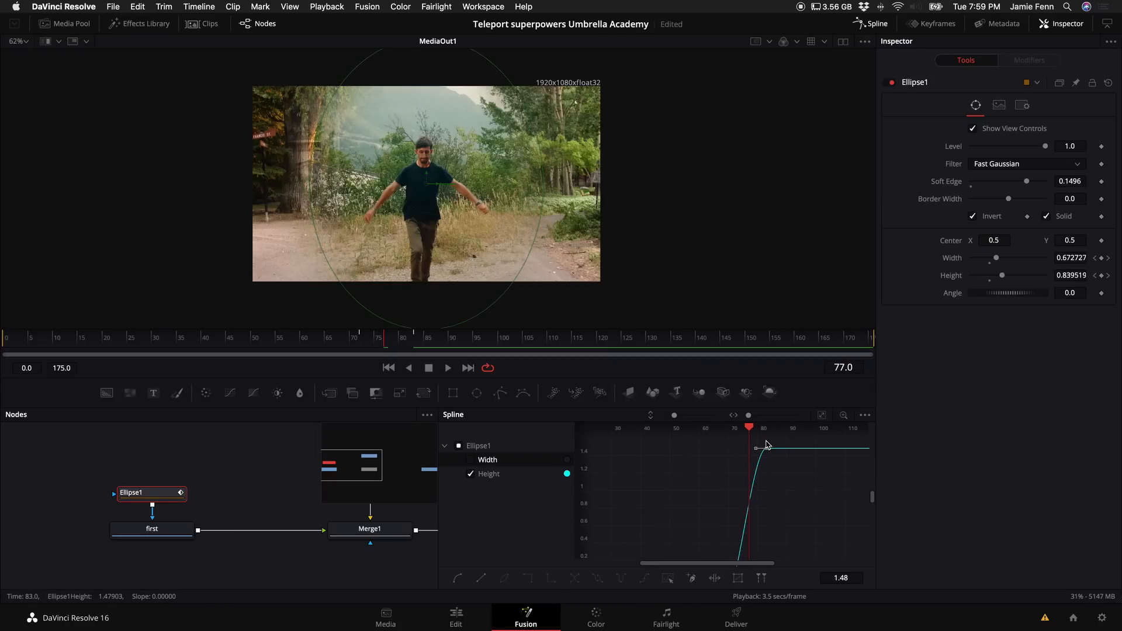
left_click_drag(779, 378, 775, 266)
left_click_drag(763, 338, 743, 340)
Isolate the Width curve and move its end keyframe to frame 76 to match Height.
left_click(472, 348)
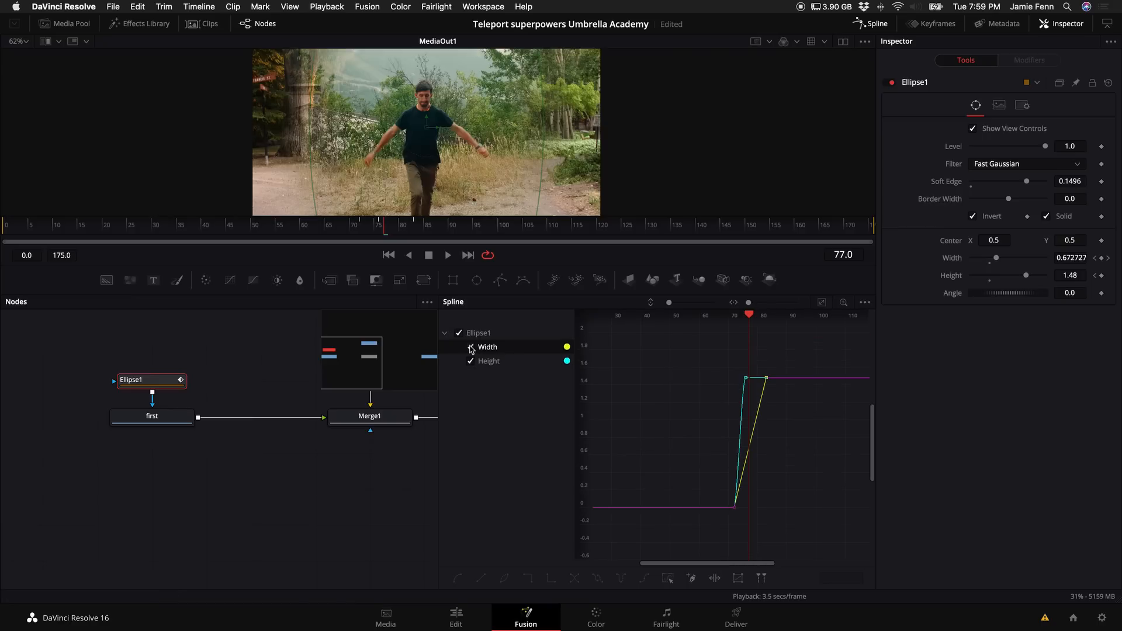
left_click(474, 361)
left_click_drag(766, 377, 745, 378)
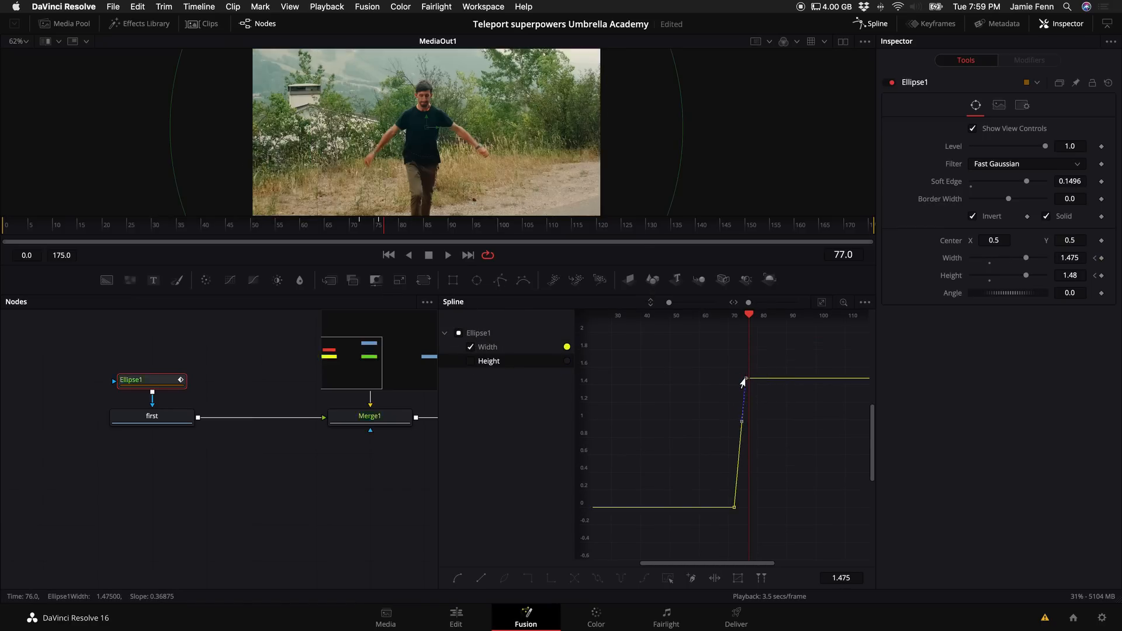
key("g")
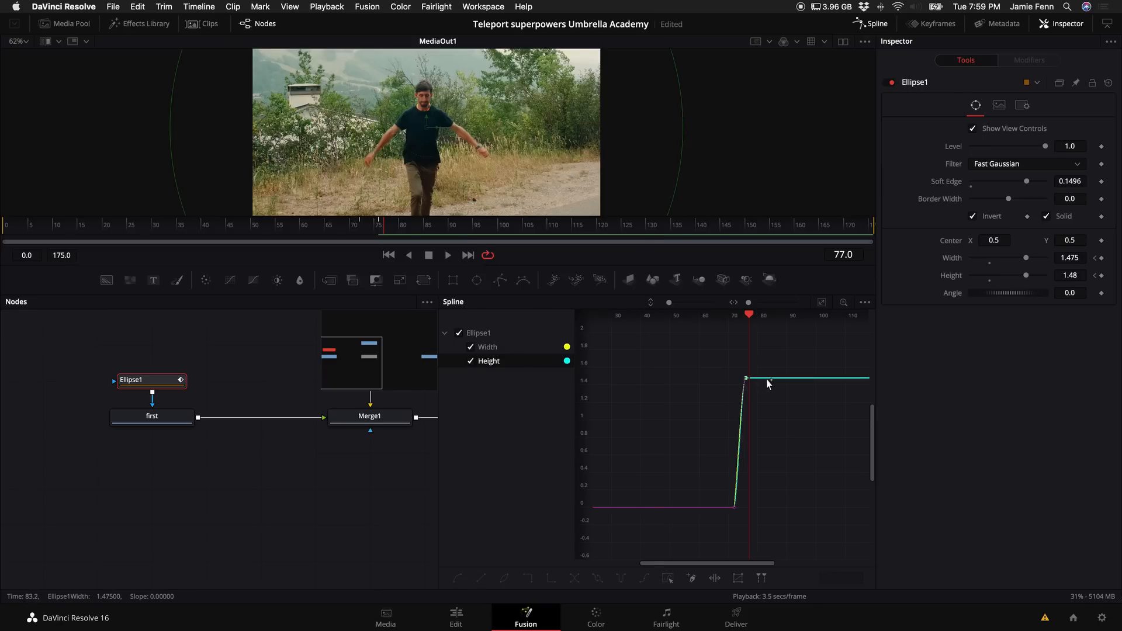
Step back to frame 72 to check the start of the shortened ellipse transition.
key("Left")
key("Left")
key("Left")
key("Left")
key("Left")
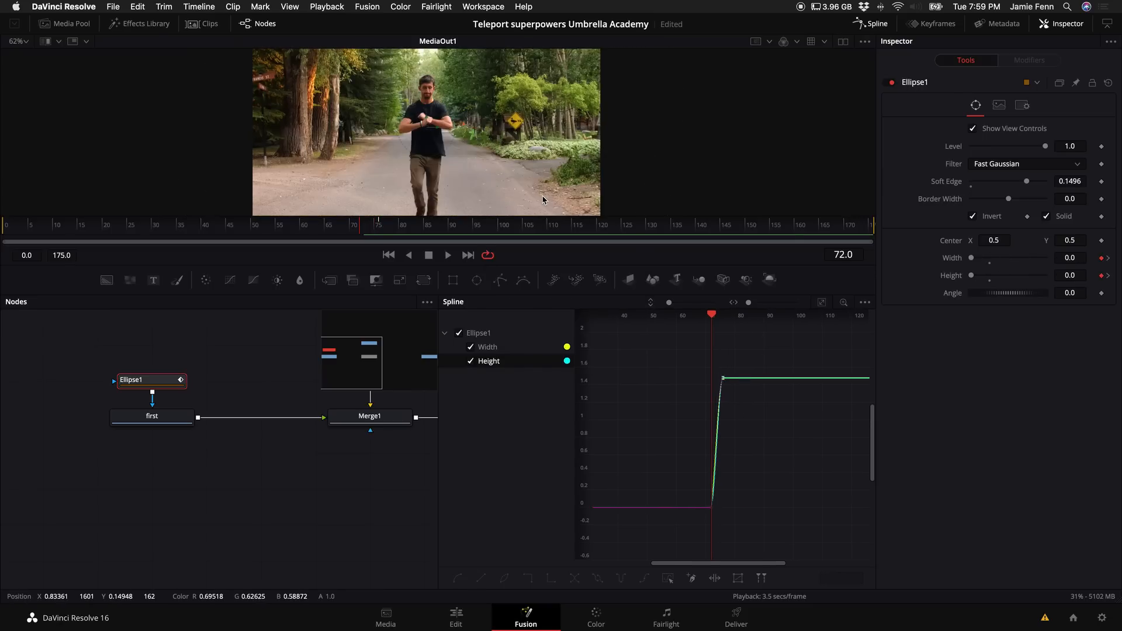
Bend the handle of Ellipse1's end keyframe at frame 76 slightly downward to soften the Width curve.
key("Left")
key("Left")
key("Left")
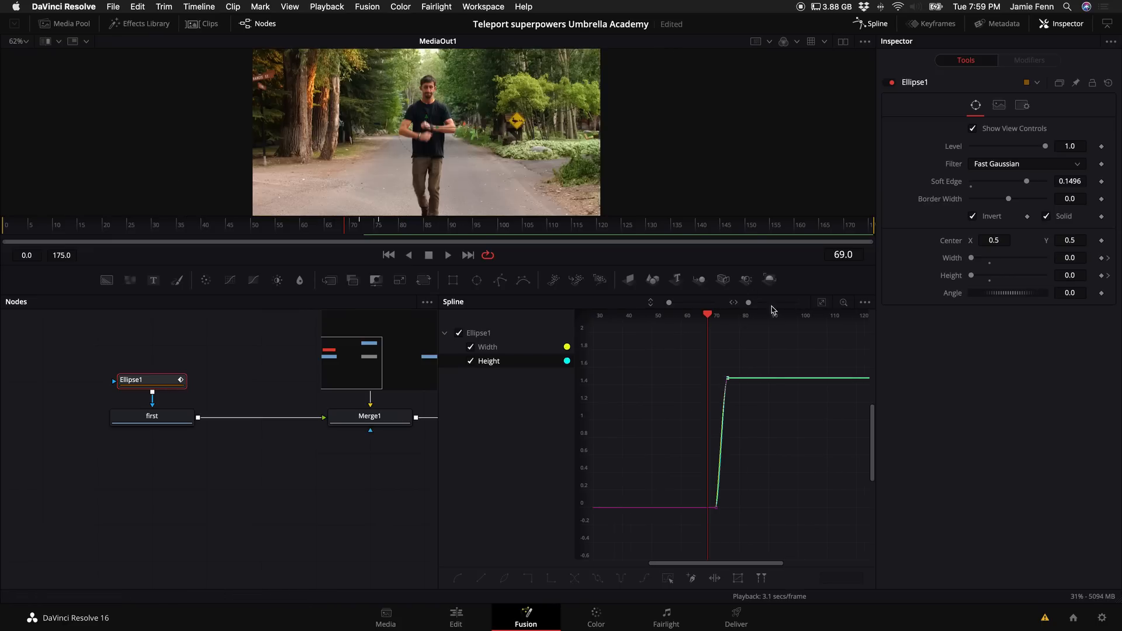
scroll(720, 445, "up", 4)
scroll(720, 445, "up", 5)
left_click(720, 387)
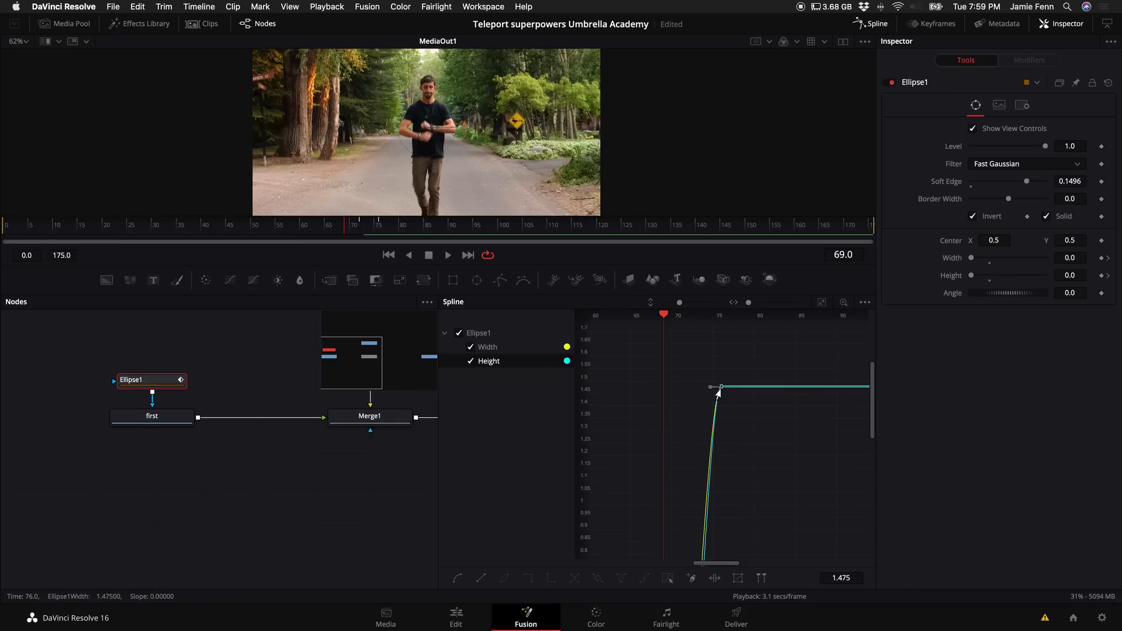
left_click_drag(711, 391, 710, 396)
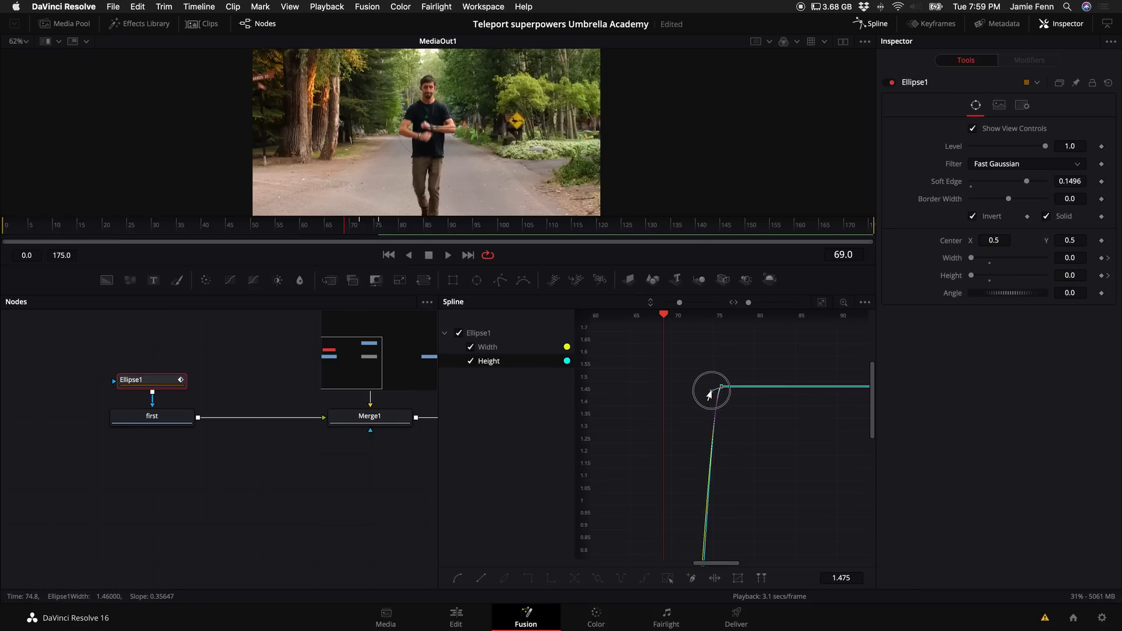
Smooth the start keyframe of Ellipse1's Width curve at frame 72, then hide that curve.
scroll(730, 421, "down", 5)
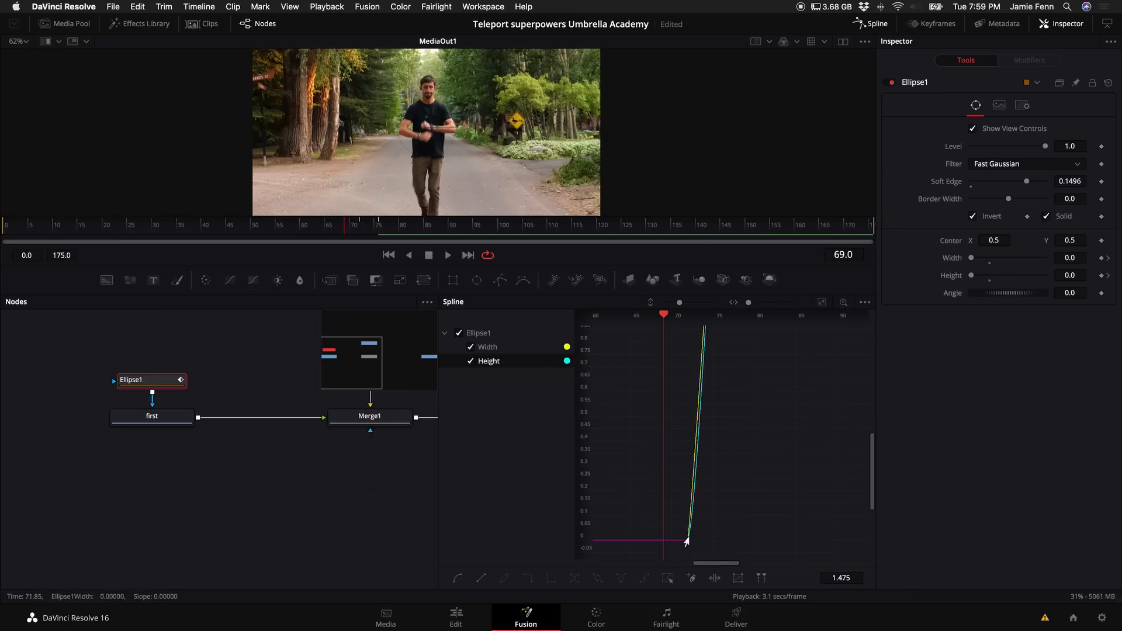
left_click(688, 542)
key("s")
left_click(488, 348)
left_click(689, 549)
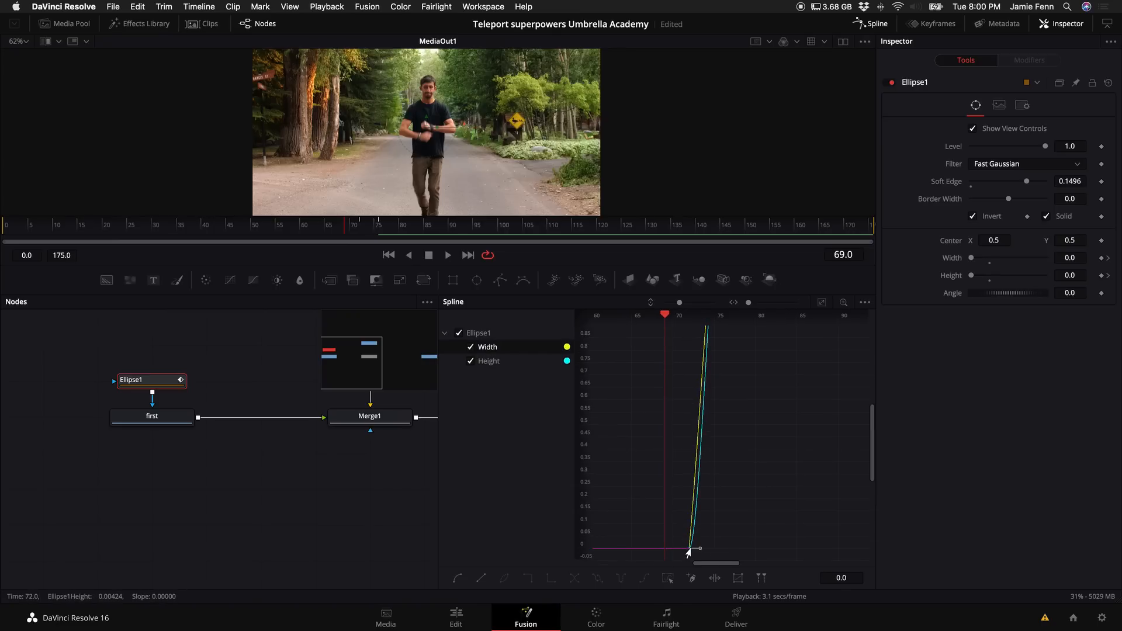
left_click(470, 347)
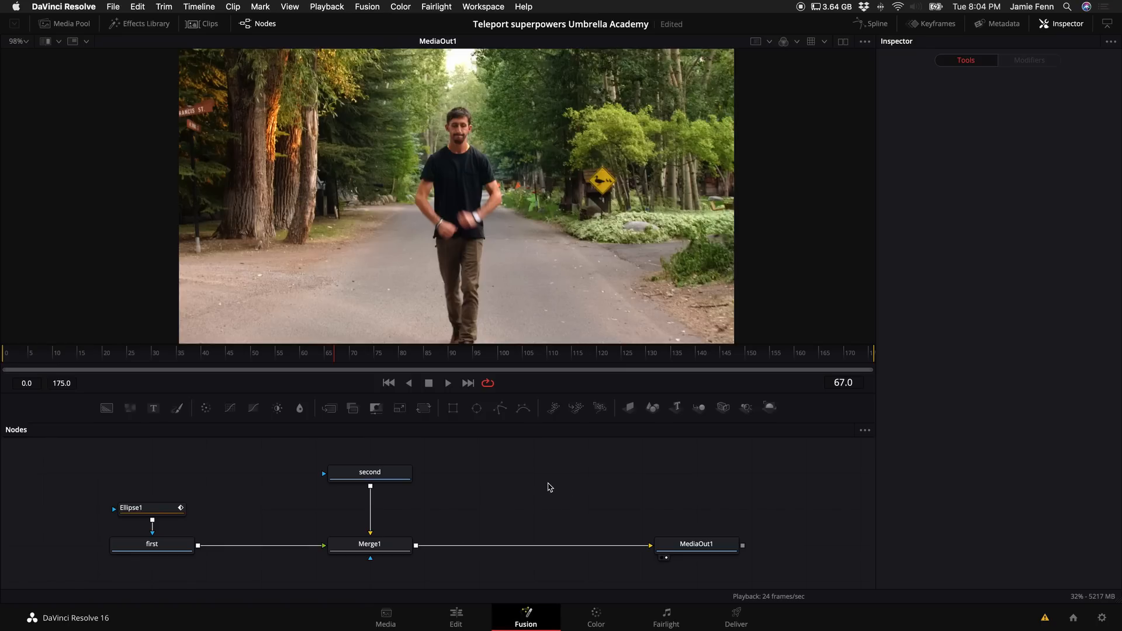
Add a HeatDistortion node and insert it on the connection between the first clip and Merge1.
key("shift+space")
type("heat")
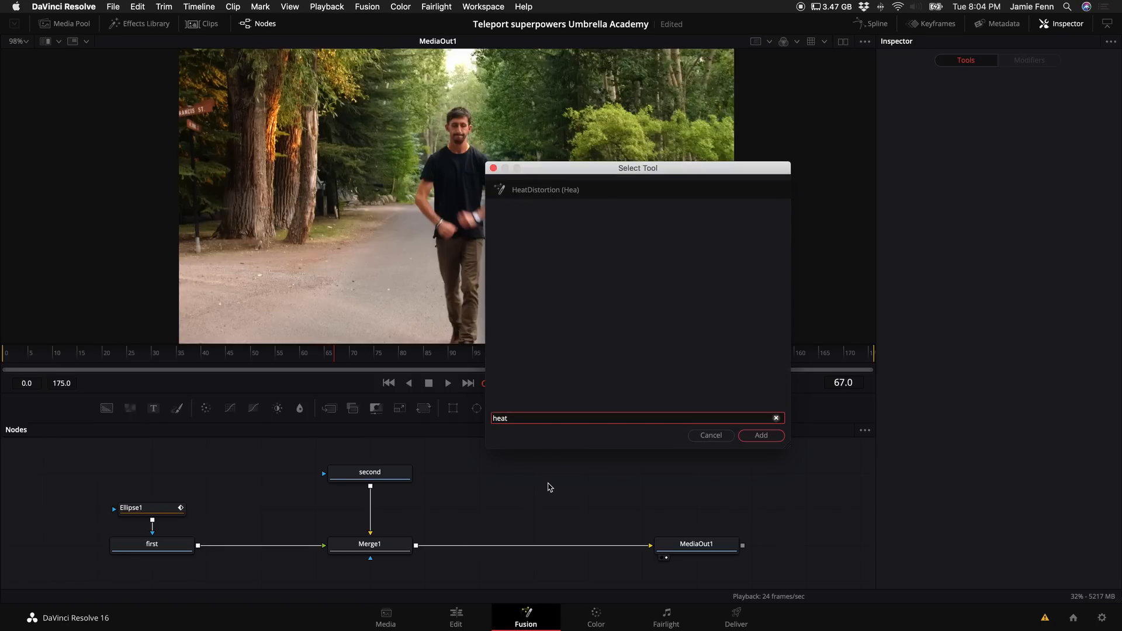
key("Return")
left_click_drag(547, 483, 271, 547)
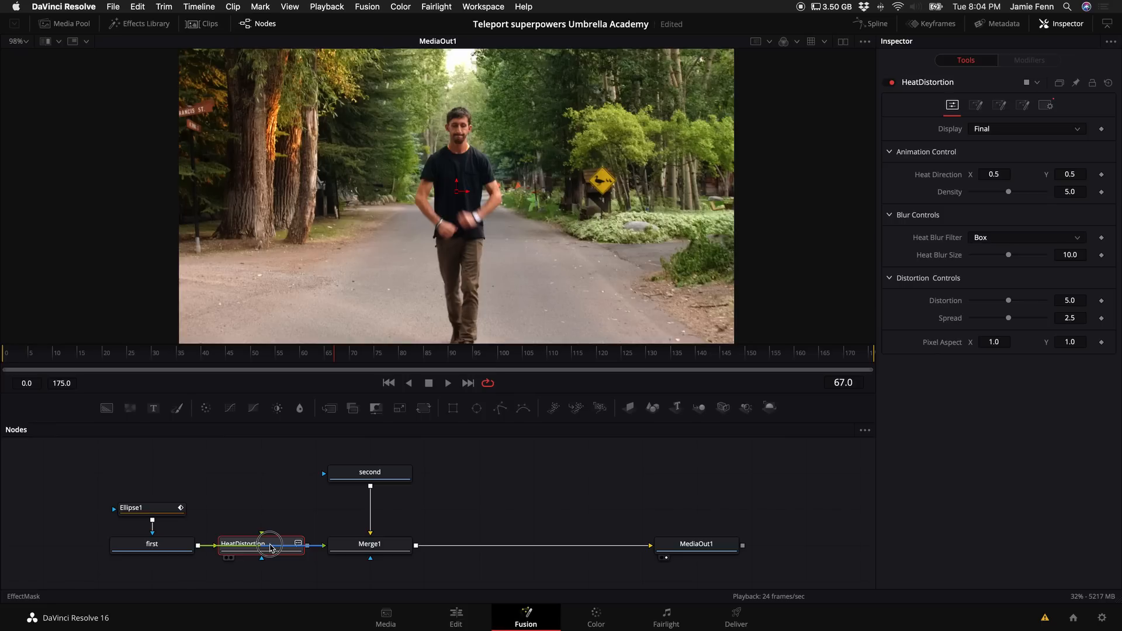
left_click_drag(270, 547, 270, 547)
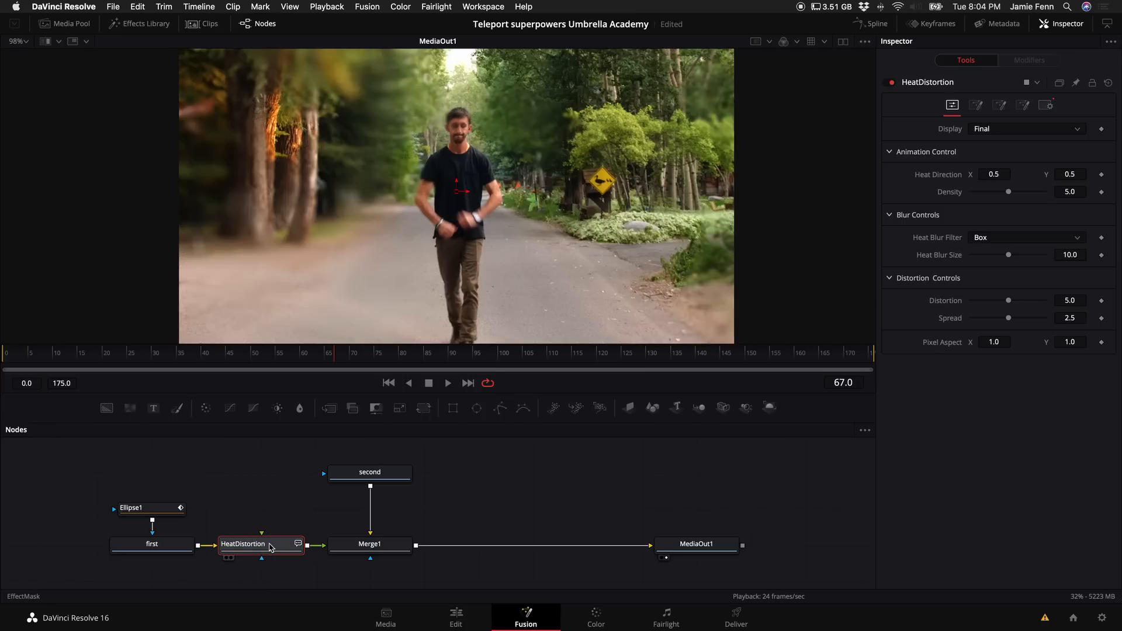
Move the first clip and Ellipse1 away to make room, and add an ellipse mask to the HeatDistortion node.
left_click_drag(174, 482, 136, 578)
left_click_drag(163, 551, 109, 553)
left_click(242, 544)
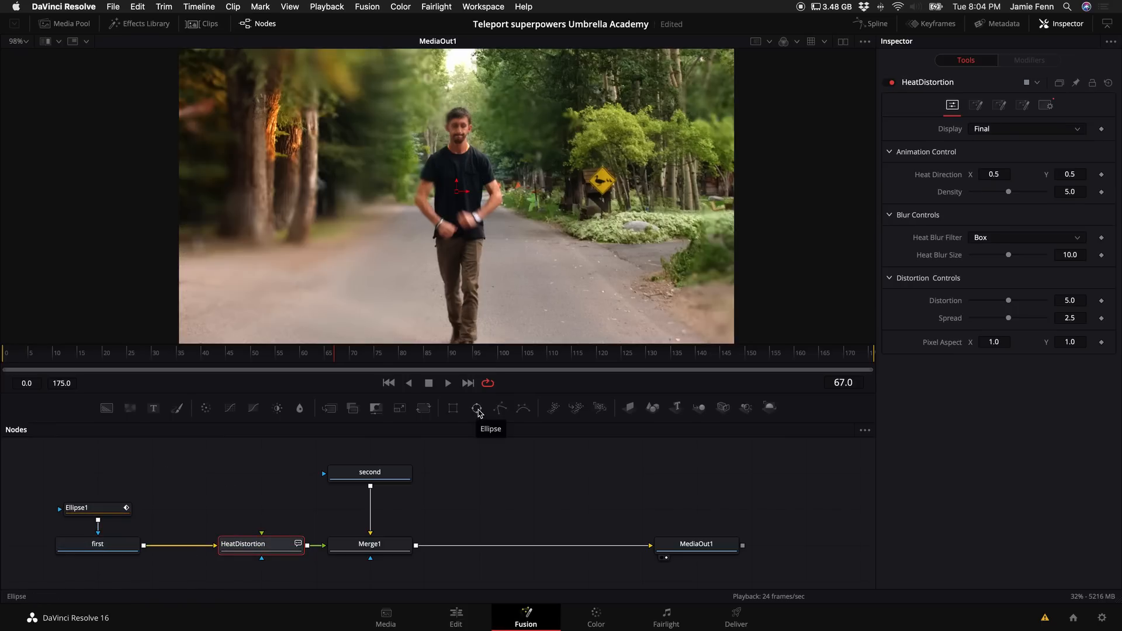
left_click(478, 409)
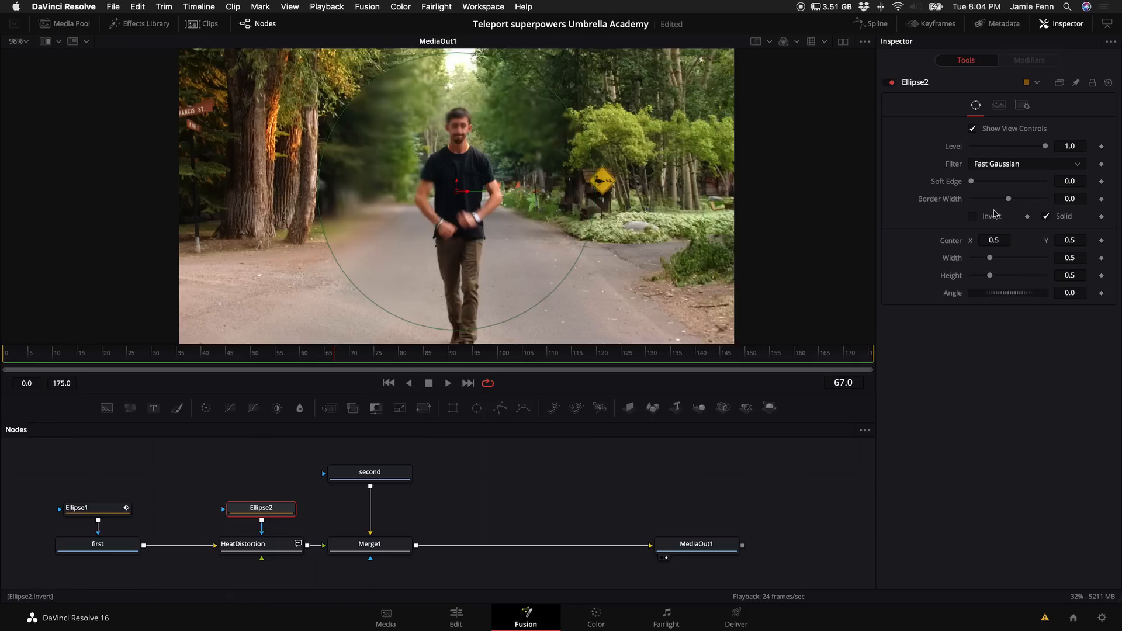
Set the HeatDistortion node's Heat Blur Size to 0 and increase its Distortion.
left_click(276, 549)
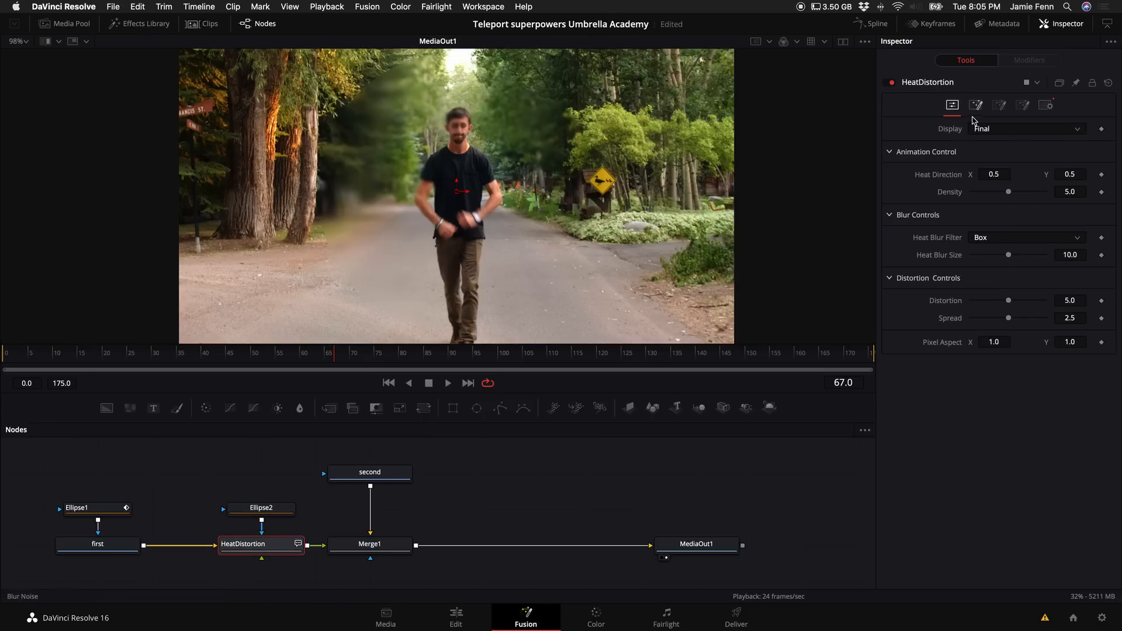
left_click_drag(1008, 255, 961, 255)
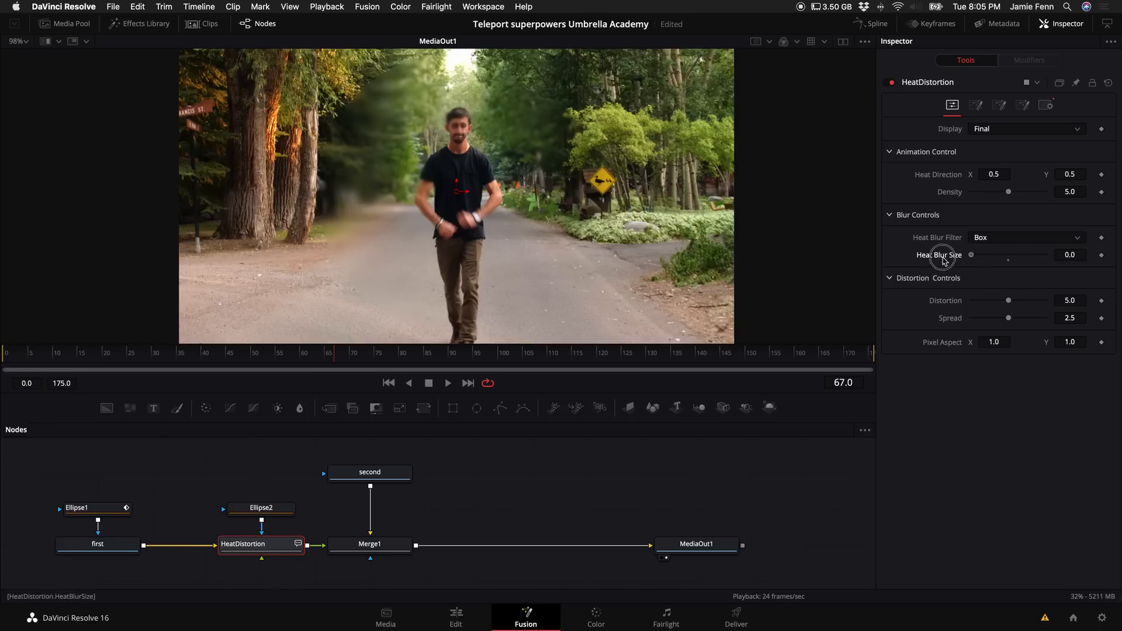
left_click_drag(1010, 301, 1081, 323)
Set the HeatDistortion blur noise to brightness 0.11 and scale 10.87, and raise the heat noise scale to about 19.
left_click(975, 105)
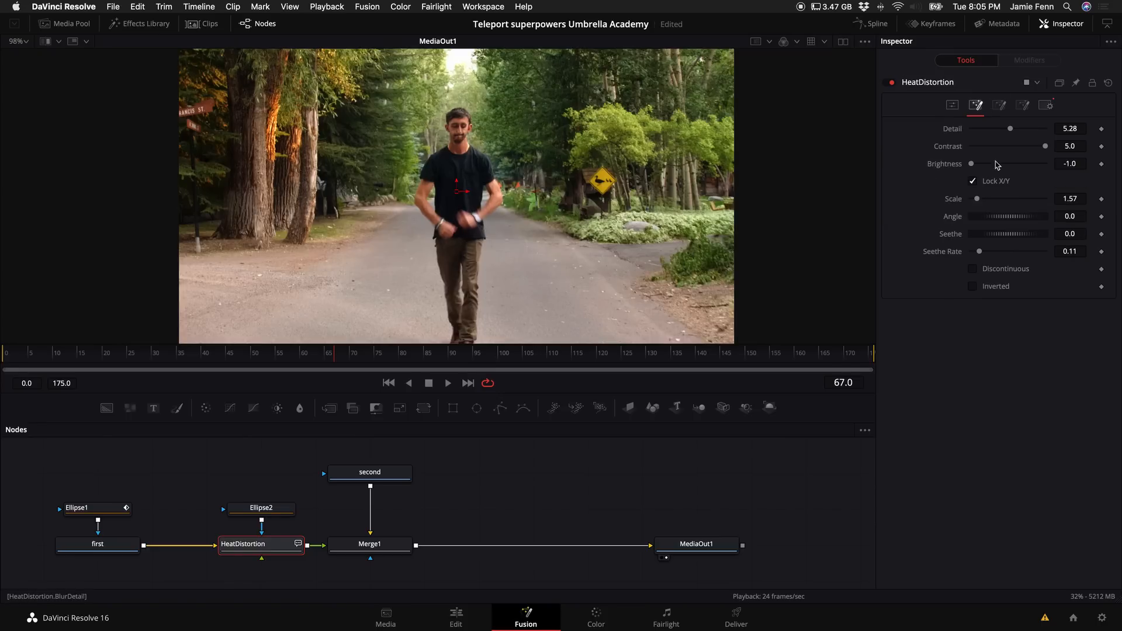
left_click_drag(973, 170, 1010, 203)
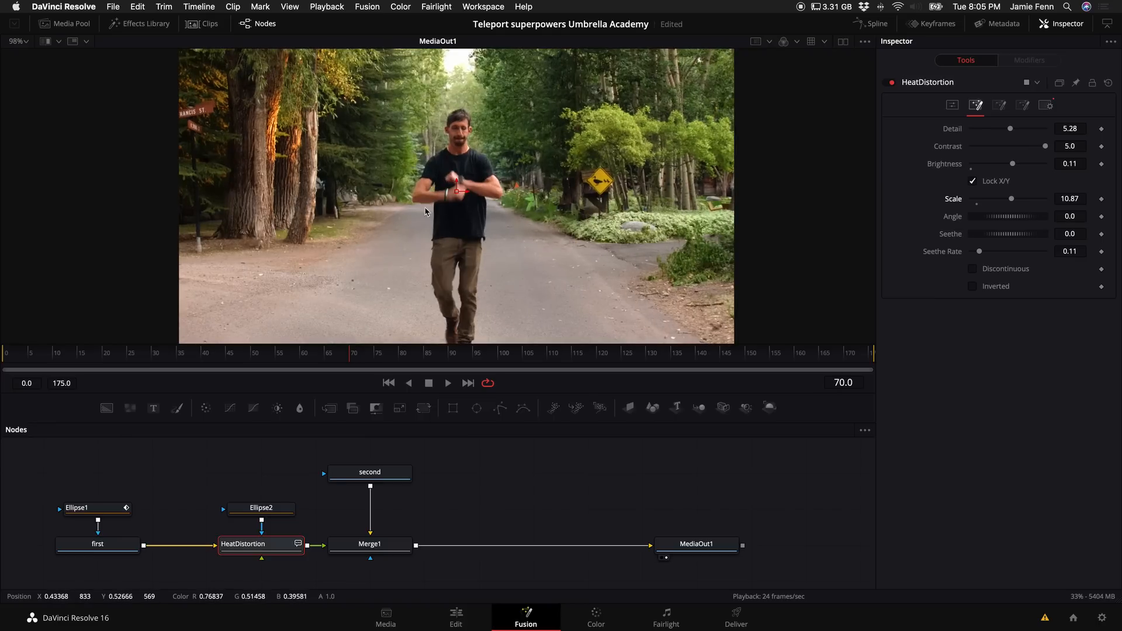
left_click(999, 106)
left_click_drag(1019, 199, 1044, 208)
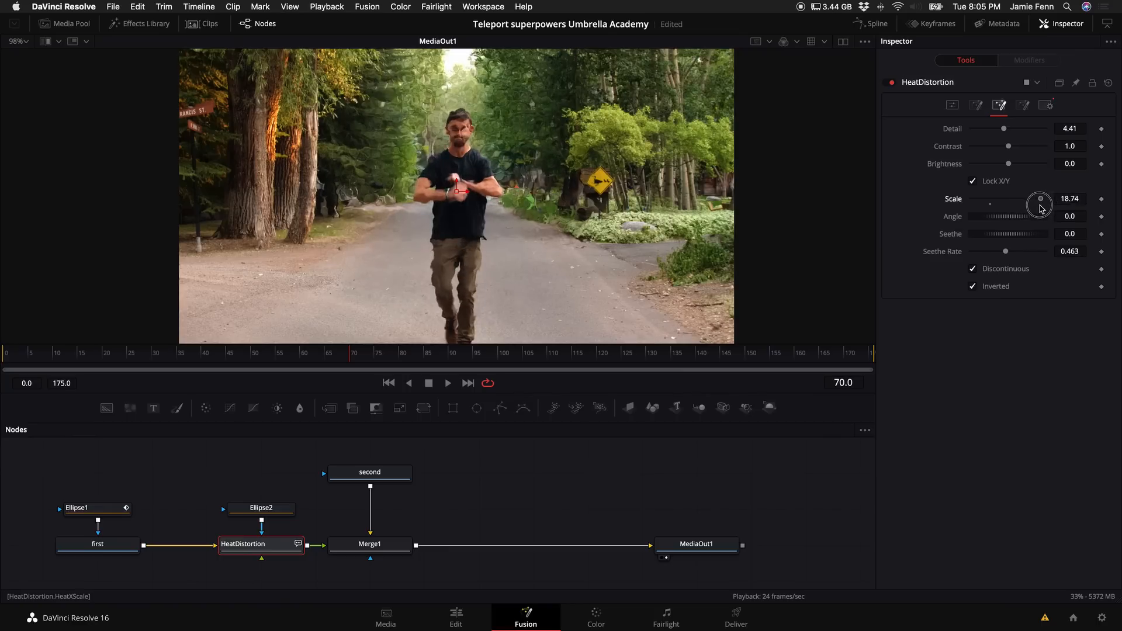
Shrink Ellipse2 to a width and height of 0.
left_click(261, 507)
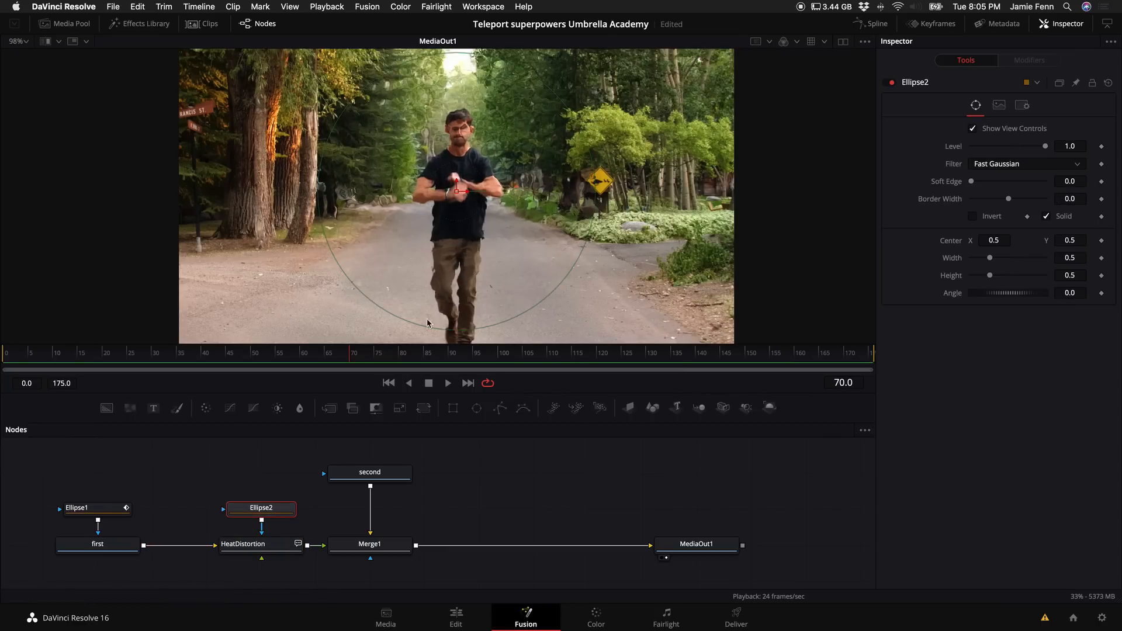
left_click_drag(992, 259, 913, 260)
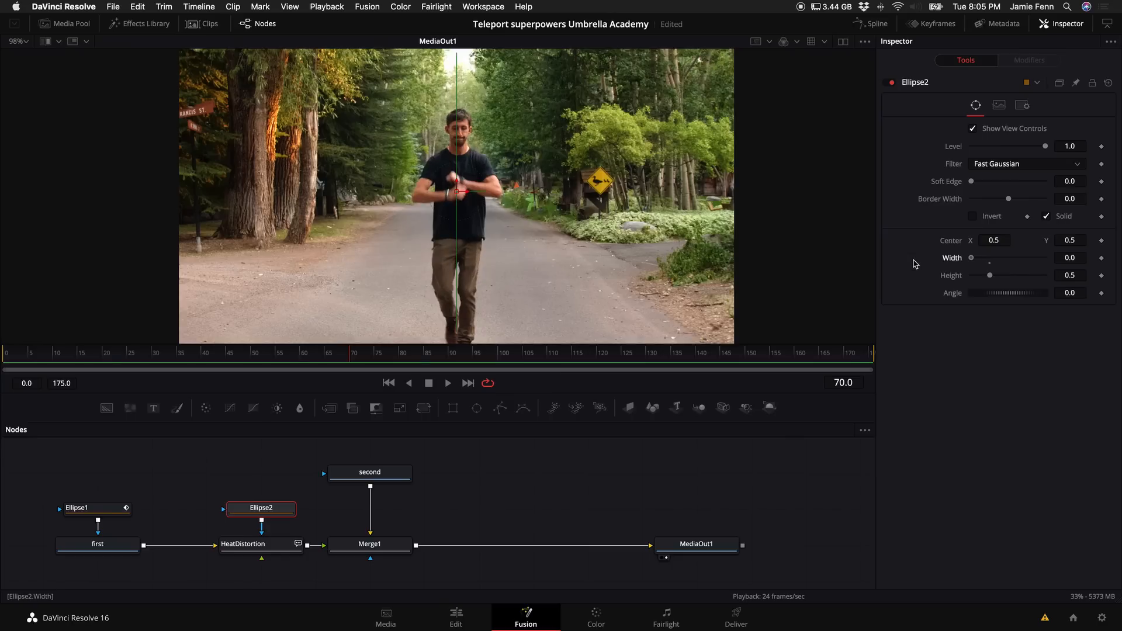
left_click_drag(989, 275, 958, 276)
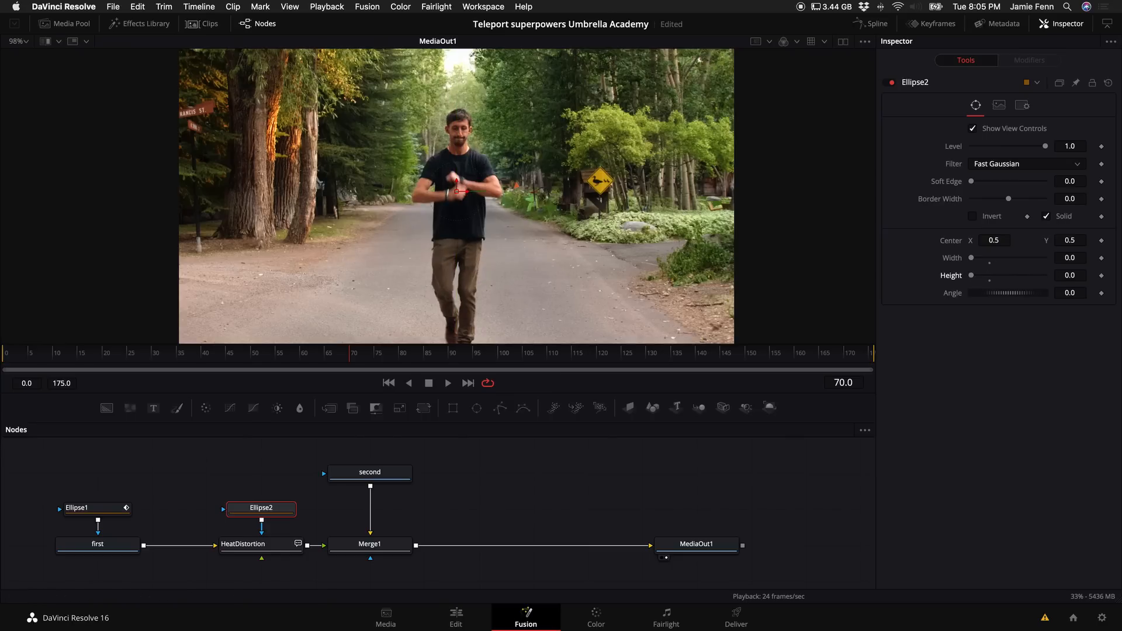
Keyframe Ellipse2's Width and Height at 0 on frame 60.
key("Left")
key("Left")
key("Left")
key("Left")
key("Left")
key("Left")
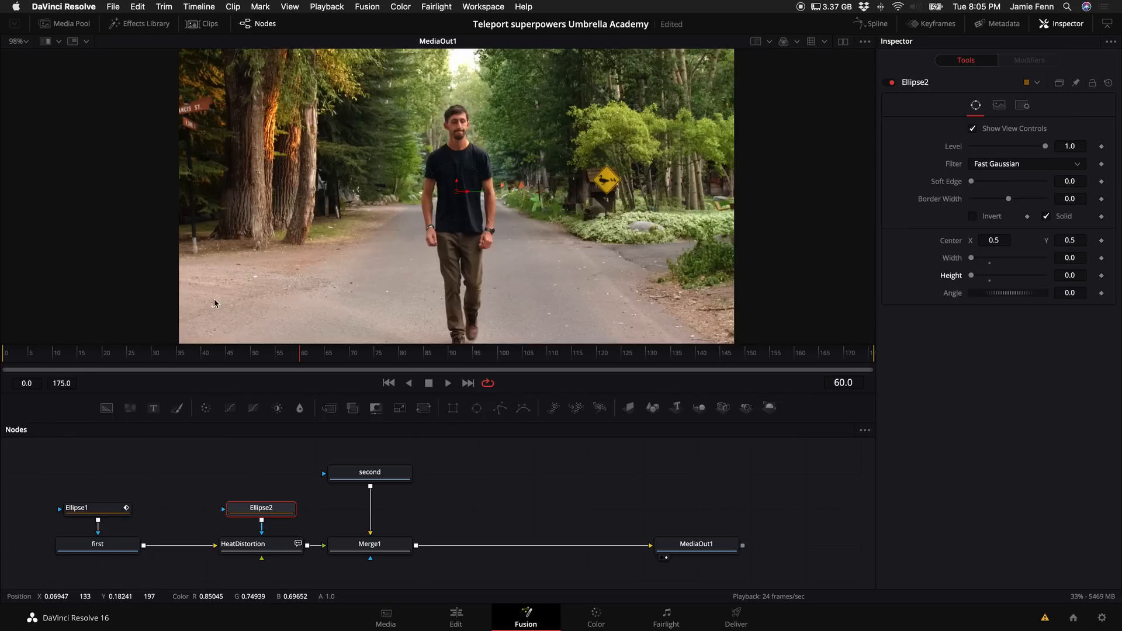
left_click(1101, 257)
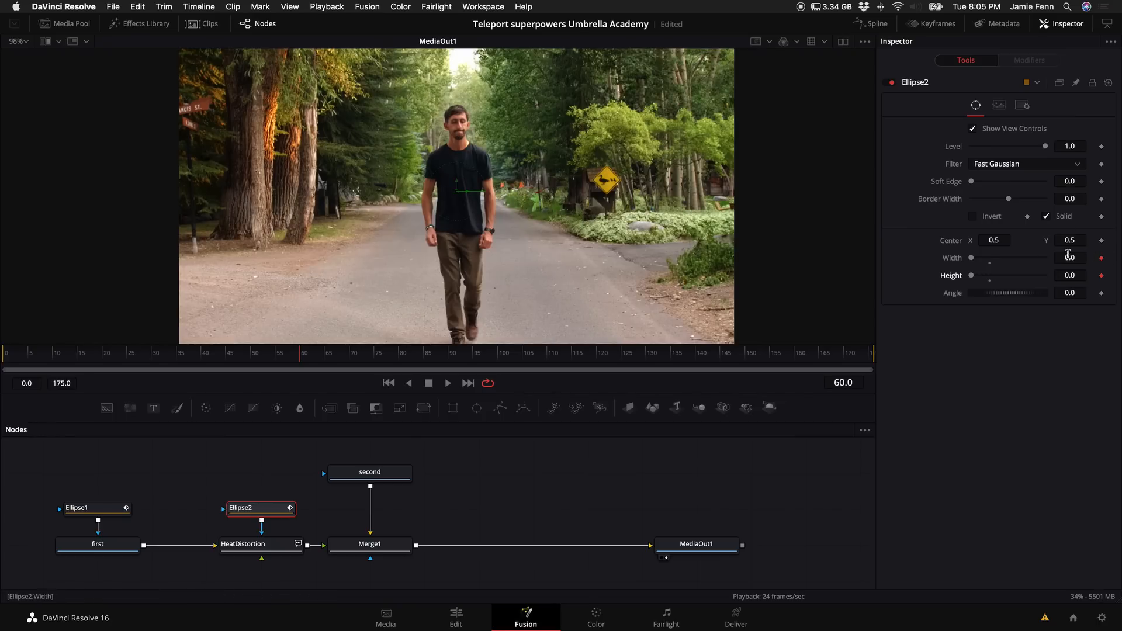
Add further Width and Height keyframes of 0 for Ellipse2 at frame 65.
key("Right")
key("Right")
key("Right")
key("Right")
key("Right")
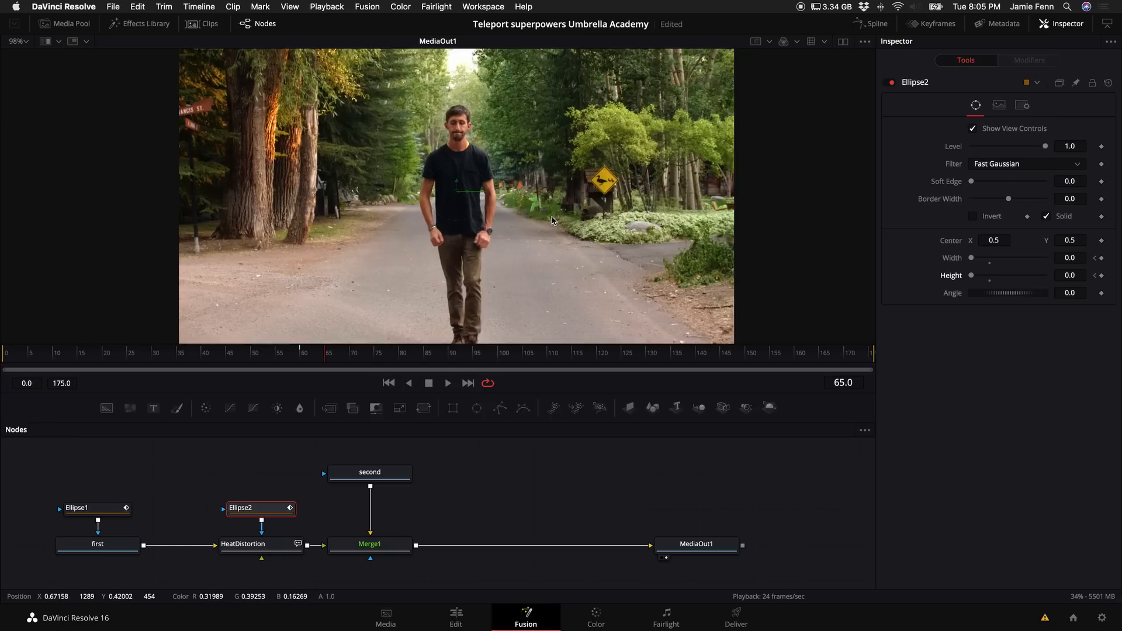
left_click(1102, 258)
left_click(1101, 276)
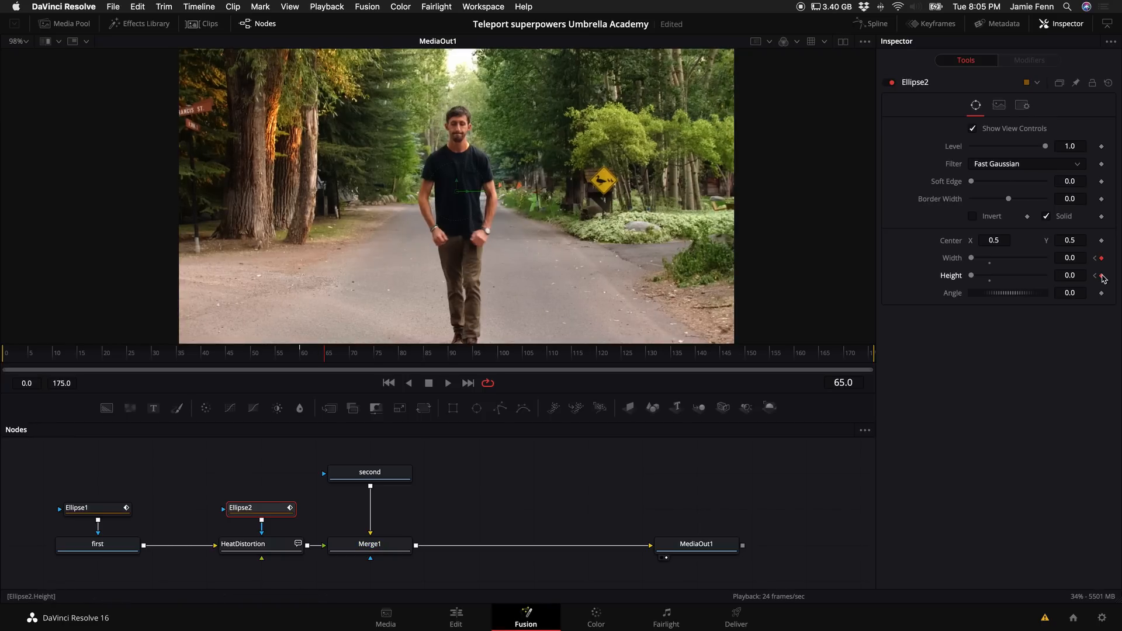
At frame 72, enlarge Ellipse2 to width 0.236 and height 0.22, and set its Soft Edge to 0.0961.
key("Right")
key("Right")
key("Right")
key("Right")
key("Right")
key("Right")
key("Right")
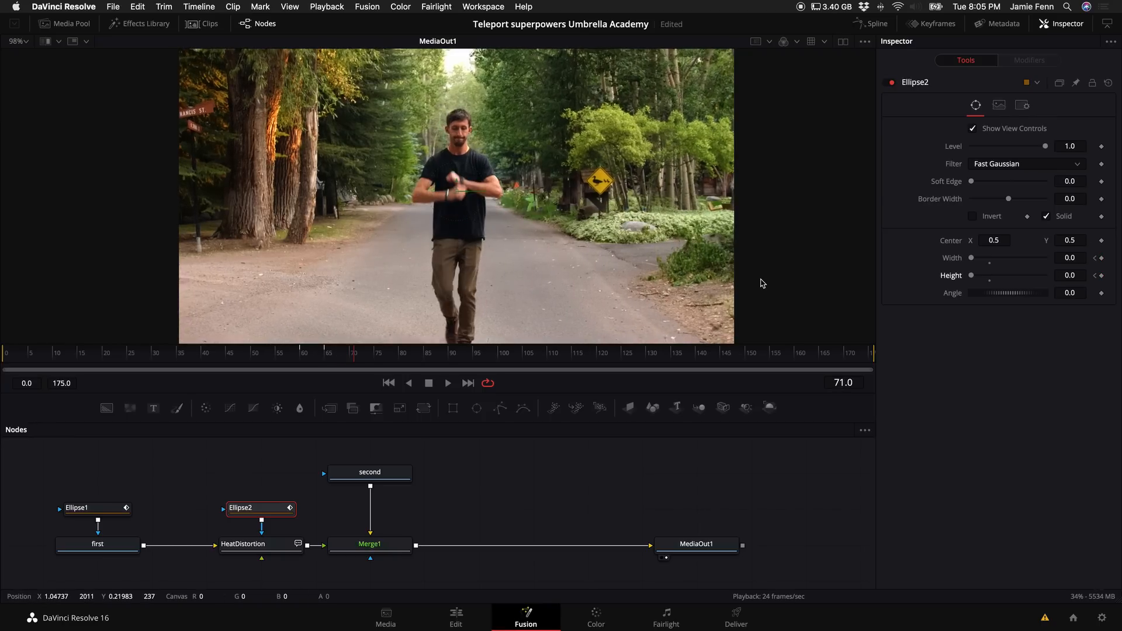
key("Left")
left_click_drag(971, 260, 980, 275)
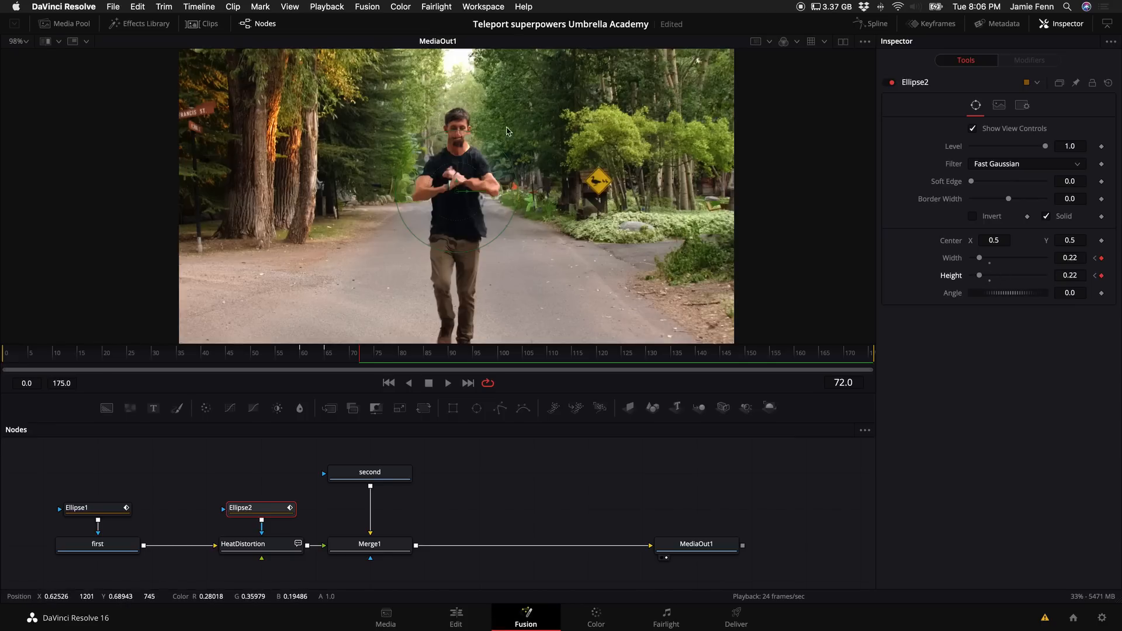
left_click_drag(980, 258, 983, 259)
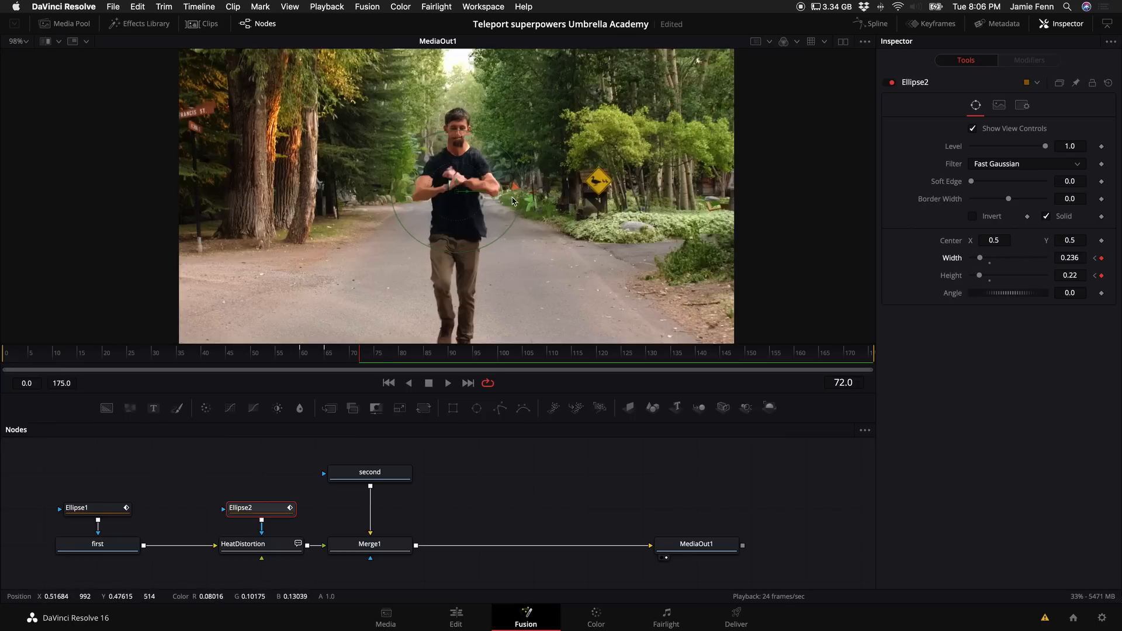
left_click_drag(971, 181, 1006, 186)
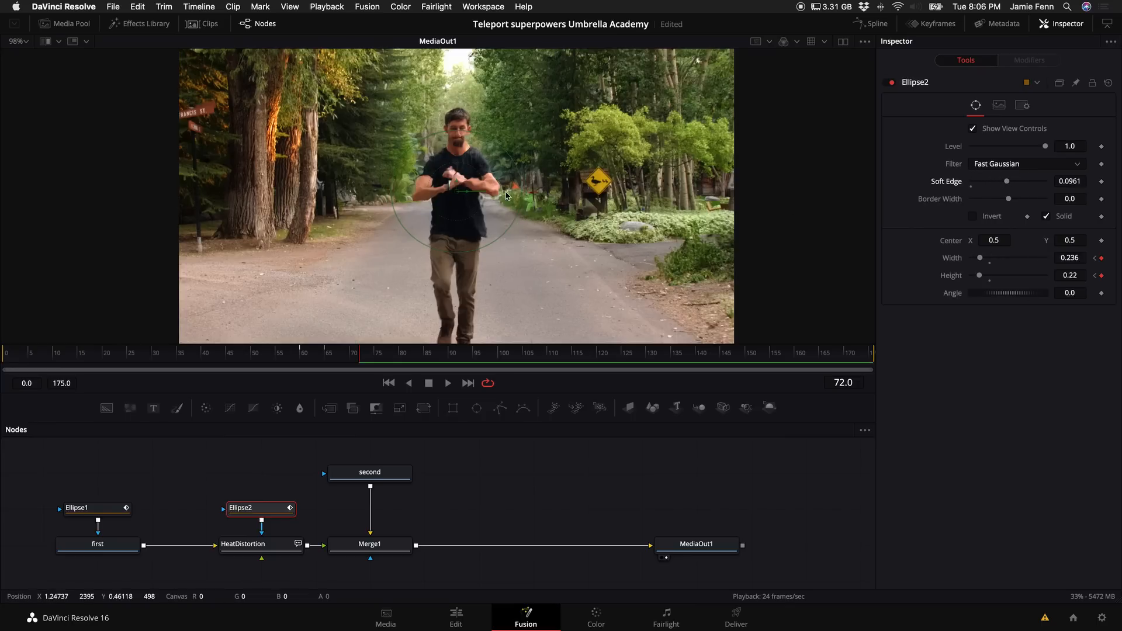
Step back from frame 72 to frame 66 to check how the masked heat distortion grows.
key("Left")
key("Left")
key("Left")
key("Left")
key("Left")
key("Left")
key("Left")
key("Left")
key("Left")
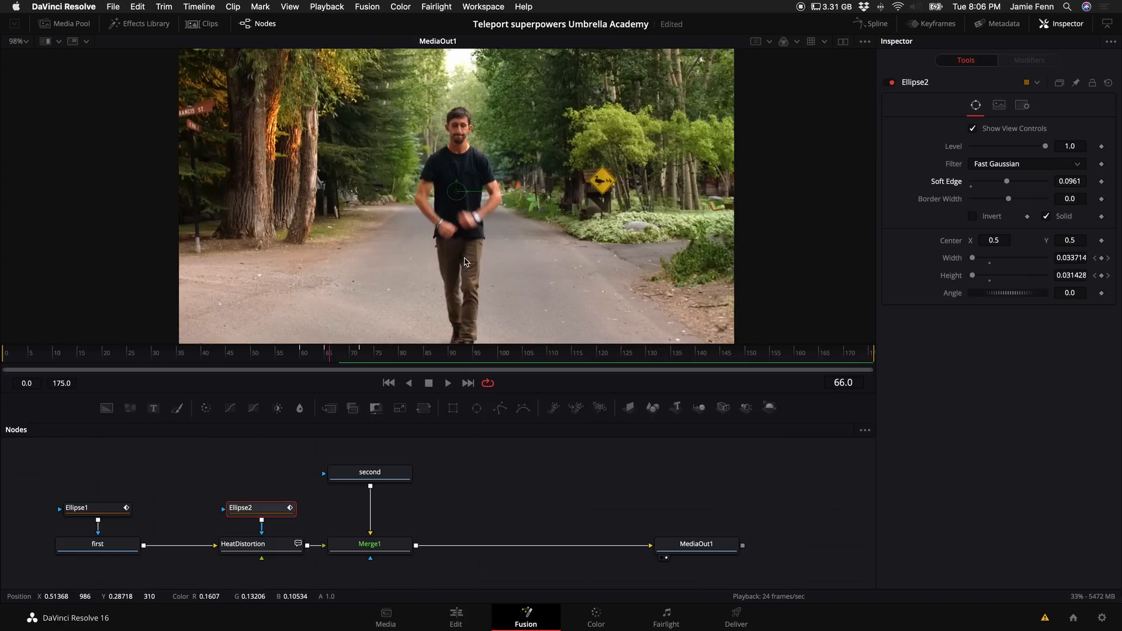
Select MediaOut1 and step back and forth through the frames around the transition to check the distortion in the final output.
left_click(695, 544)
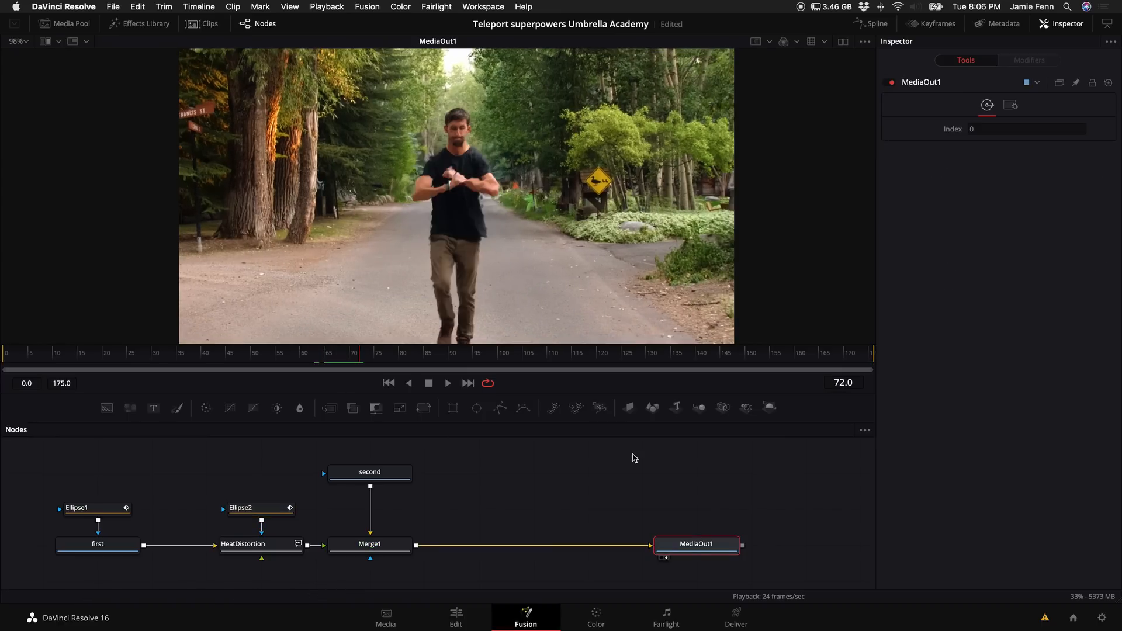
key("Right")
key("Right")
key("Right")
key("Left")
key("Left")
key("Left")
key("Left")
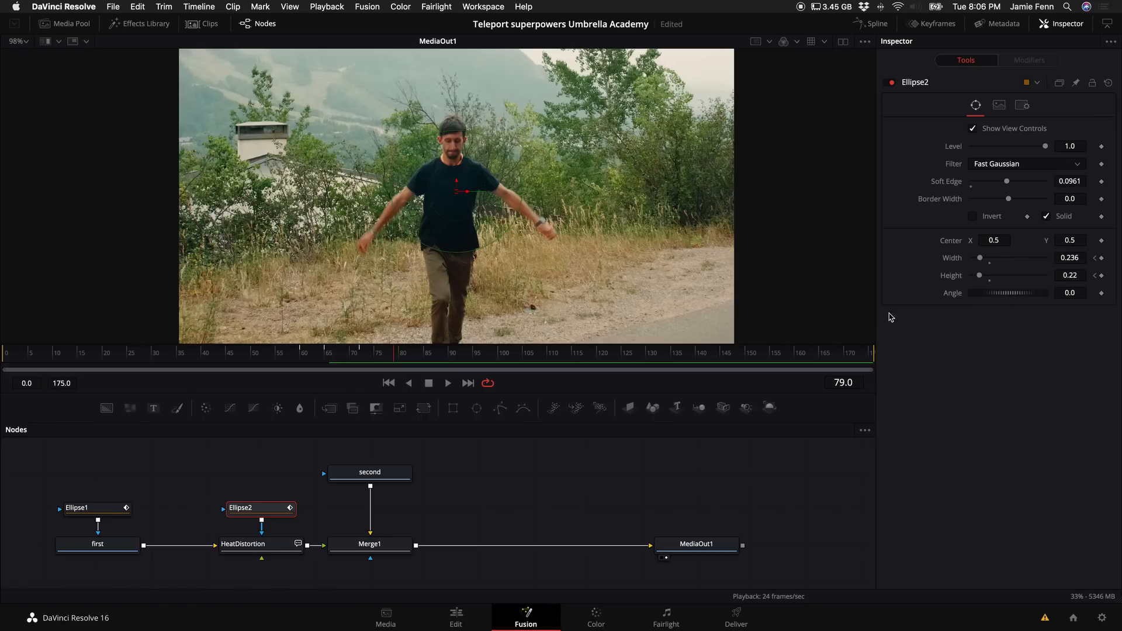
key("Right")
key("Right")
key("Right")
key("Right")
key("Right")
key("Left")
key("Left")
key("Left")
key("Left")
key("Left")
key("Left")
key("Left")
key("Left")
key("Left")
key("Left")
key("Left")
key("Left")
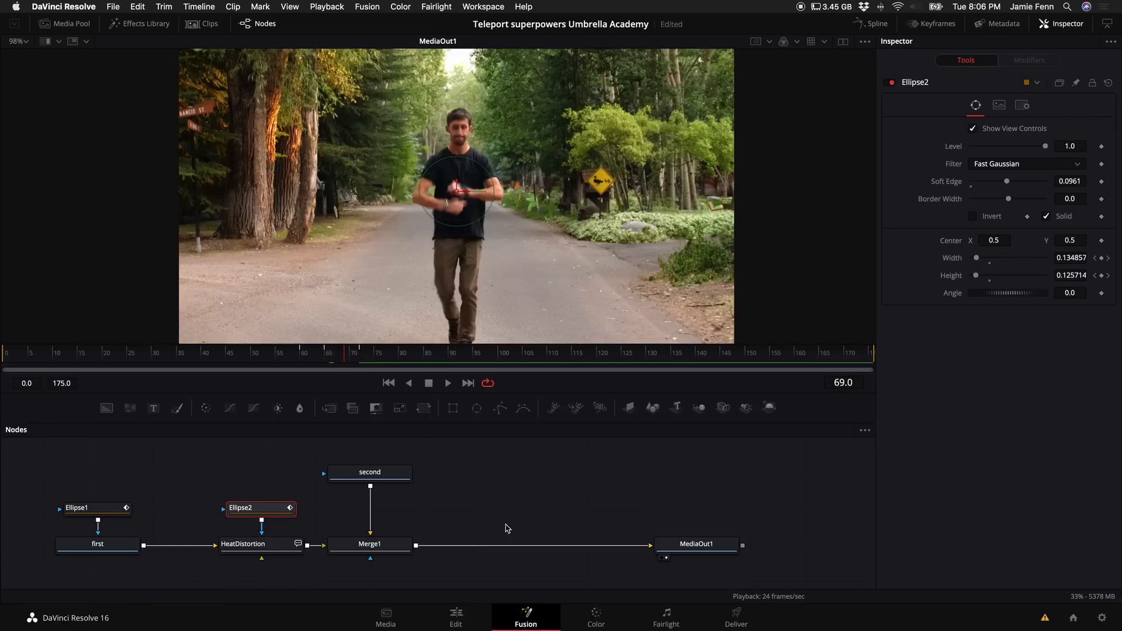
Add a Dent node to the composition and look up the Dent entries in the tool list.
left_click(522, 495)
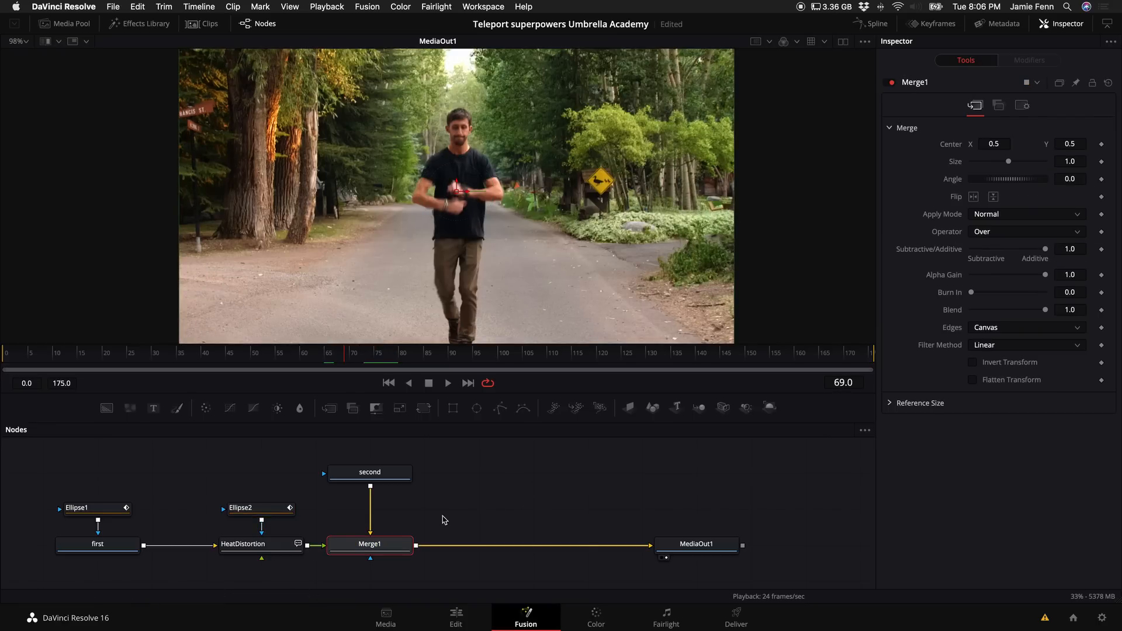
left_click(523, 488)
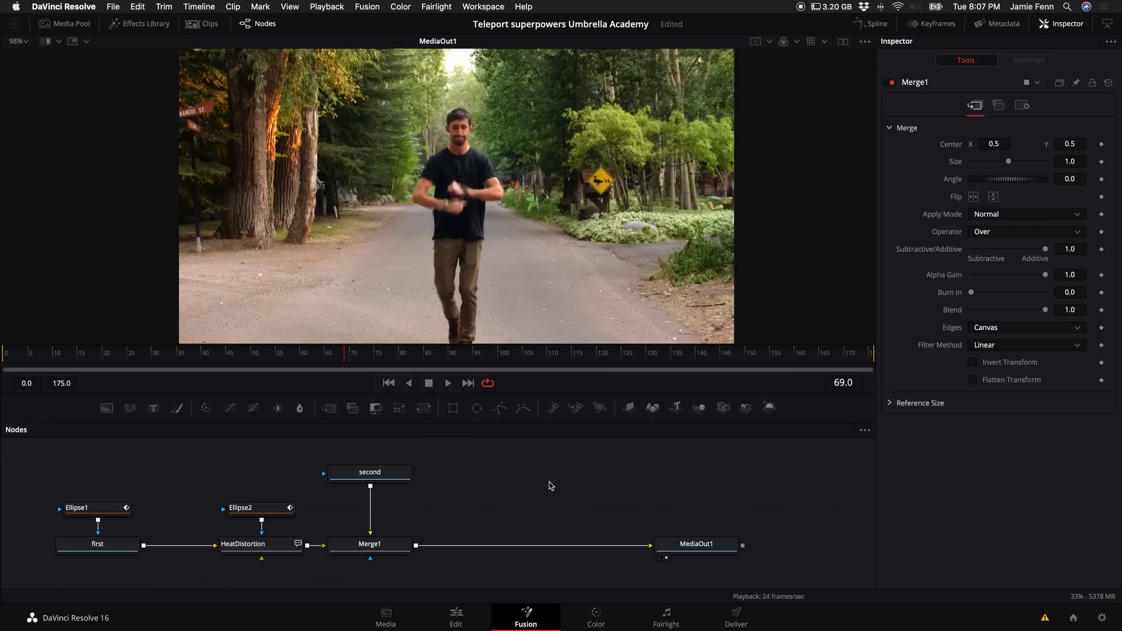
key("shift+space")
type("den")
key("Return")
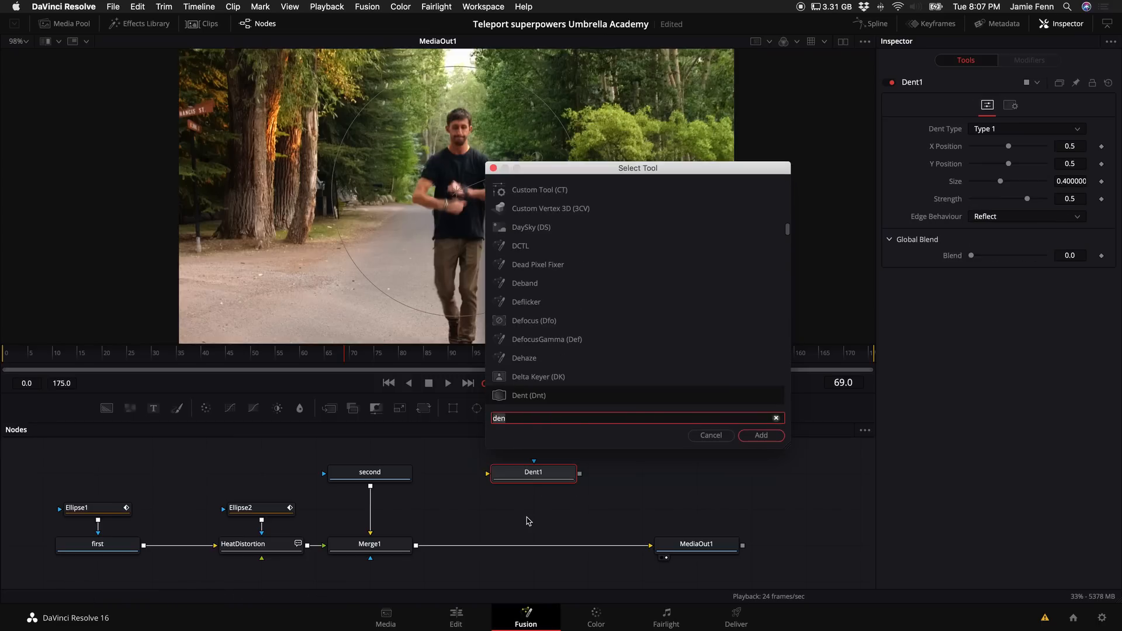
left_click(551, 396)
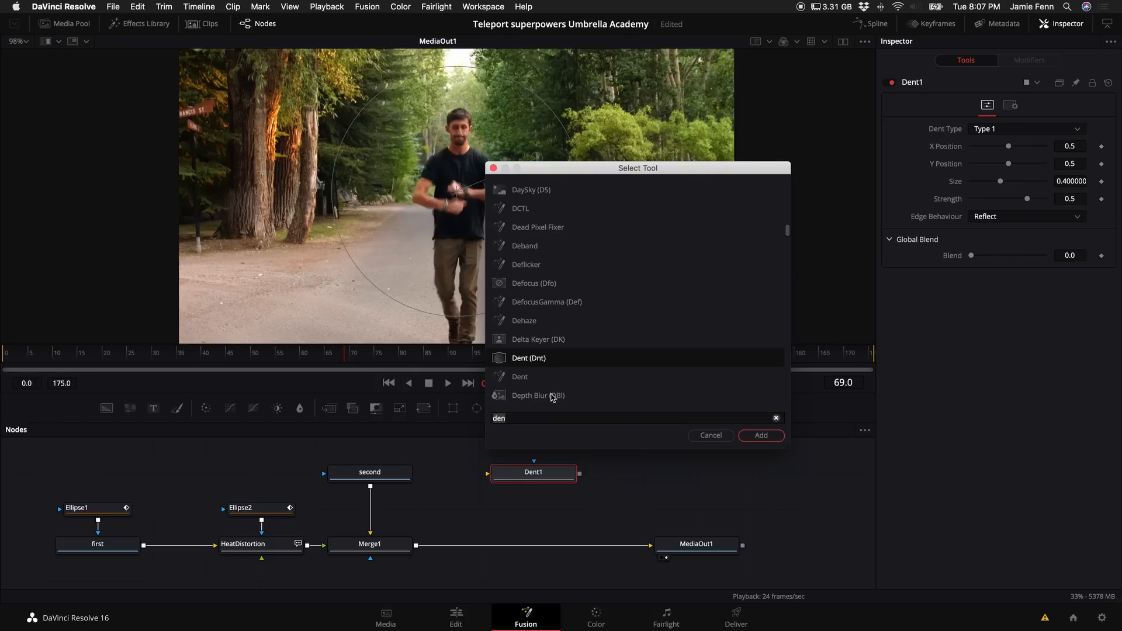
type("Dent")
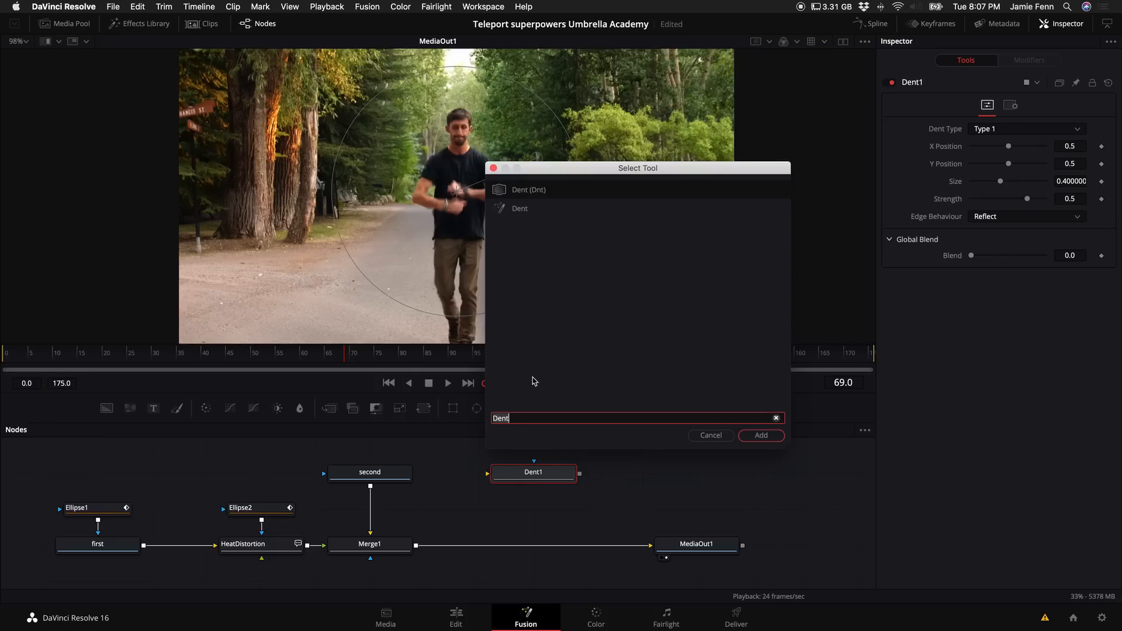
left_click(767, 439)
left_click_drag(650, 473, 673, 473)
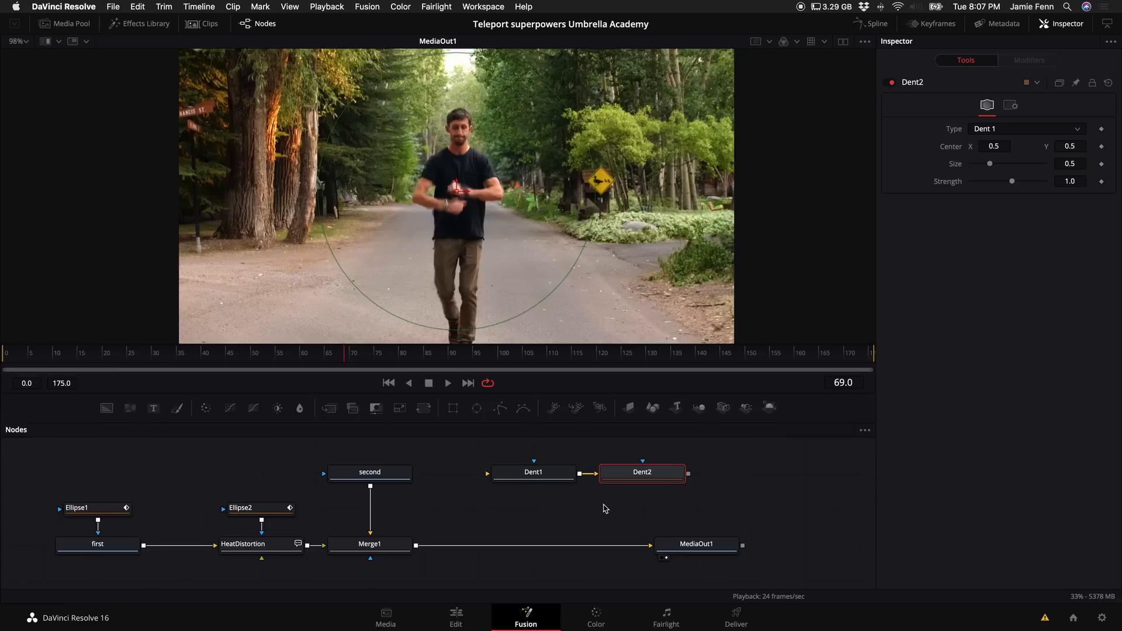
key("Delete")
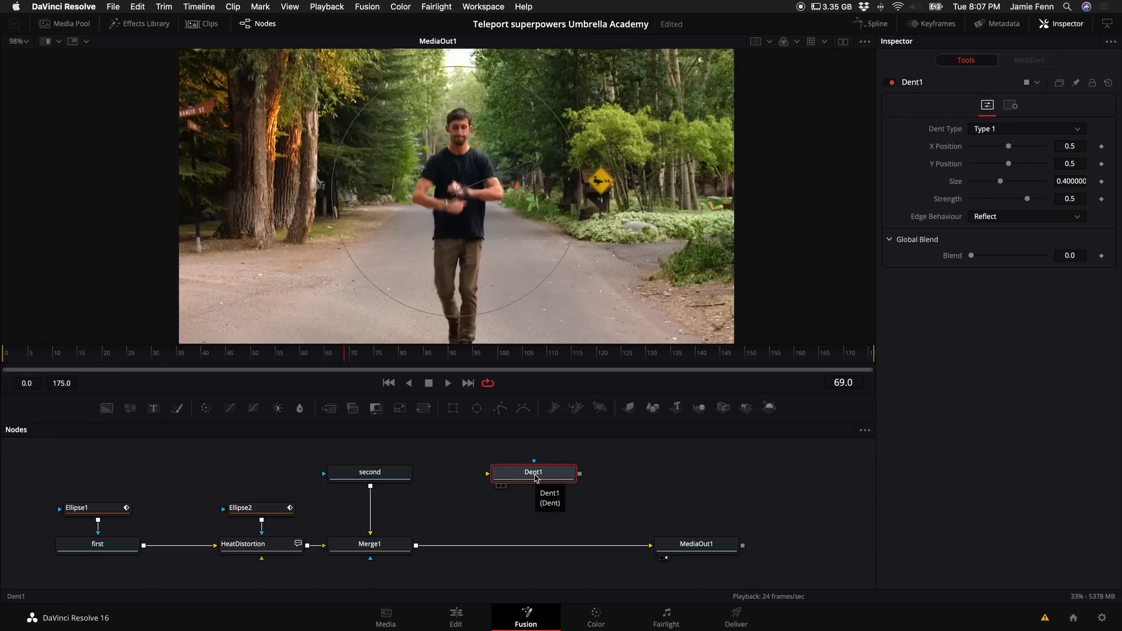
Insert Dent1 between Merge1 and MediaOut1, and set its Size to 0.3218, Strength to -0.02 and Blend to 1.0.
left_click_drag(534, 476, 533, 546)
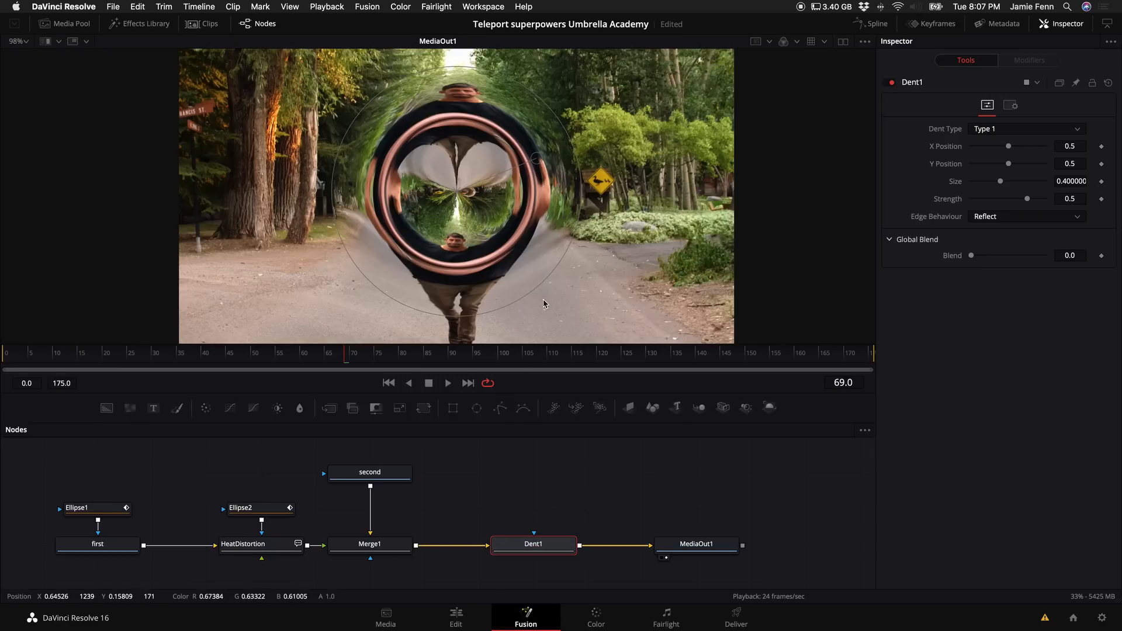
mouse_move(1002, 190)
left_mouse_down()
mouse_move(977, 190)
mouse_move(1036, 196)
mouse_move(997, 200)
mouse_move(1006, 202)
mouse_move(979, 182)
mouse_move(1063, 190)
mouse_move(1021, 197)
mouse_move(989, 191)
mouse_move(1009, 181)
mouse_move(993, 181)
left_mouse_up()
left_click_drag(971, 255, 1091, 259)
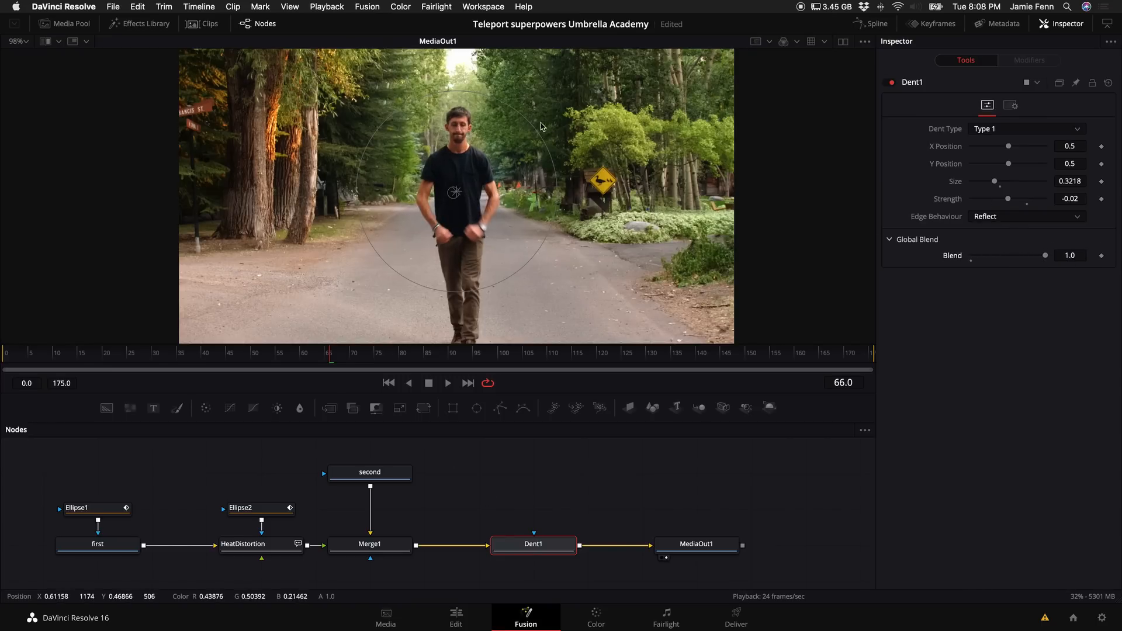
Attach a Polygon mask to Dent1 and trace a closed outline around the walking man at frame 66.
left_click(500, 412)
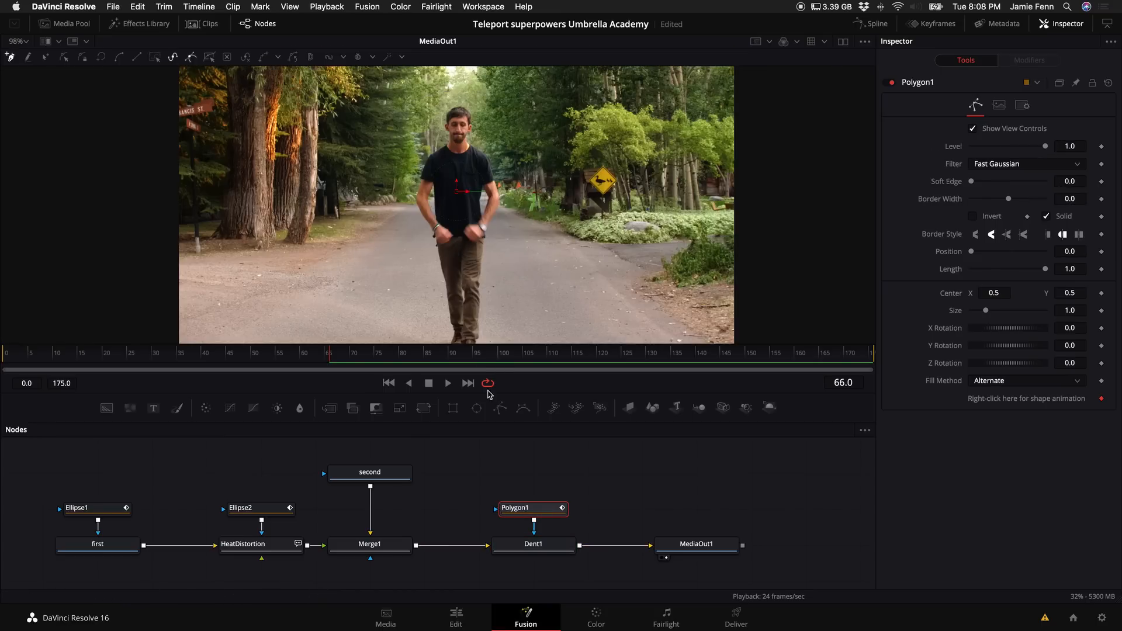
left_click_drag(509, 392, 507, 456)
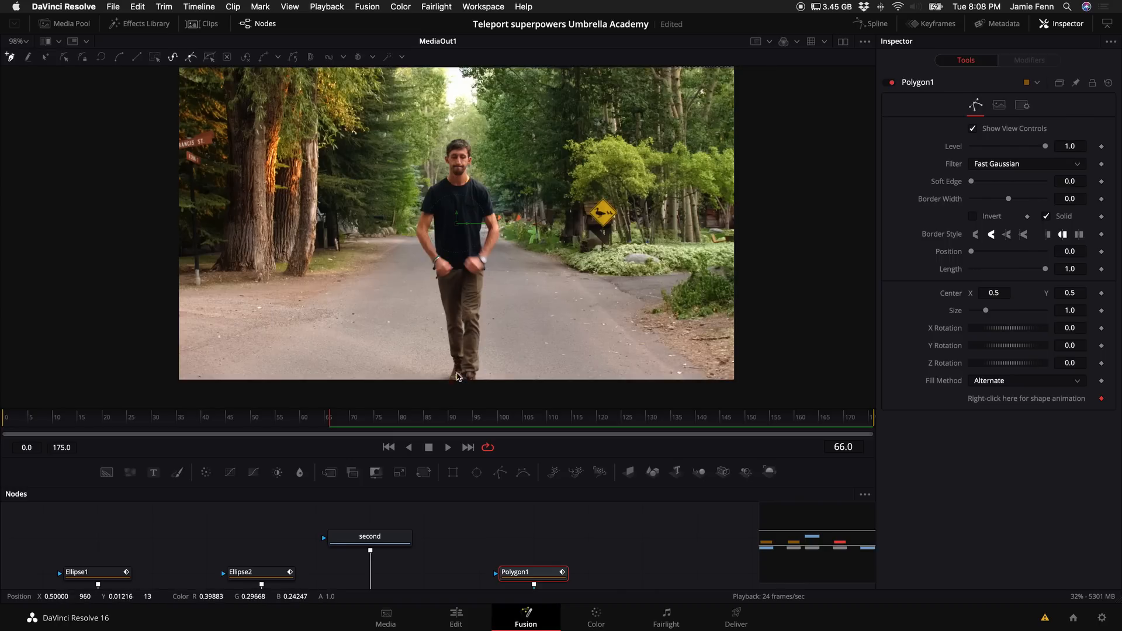
left_click(447, 320)
left_click(442, 289)
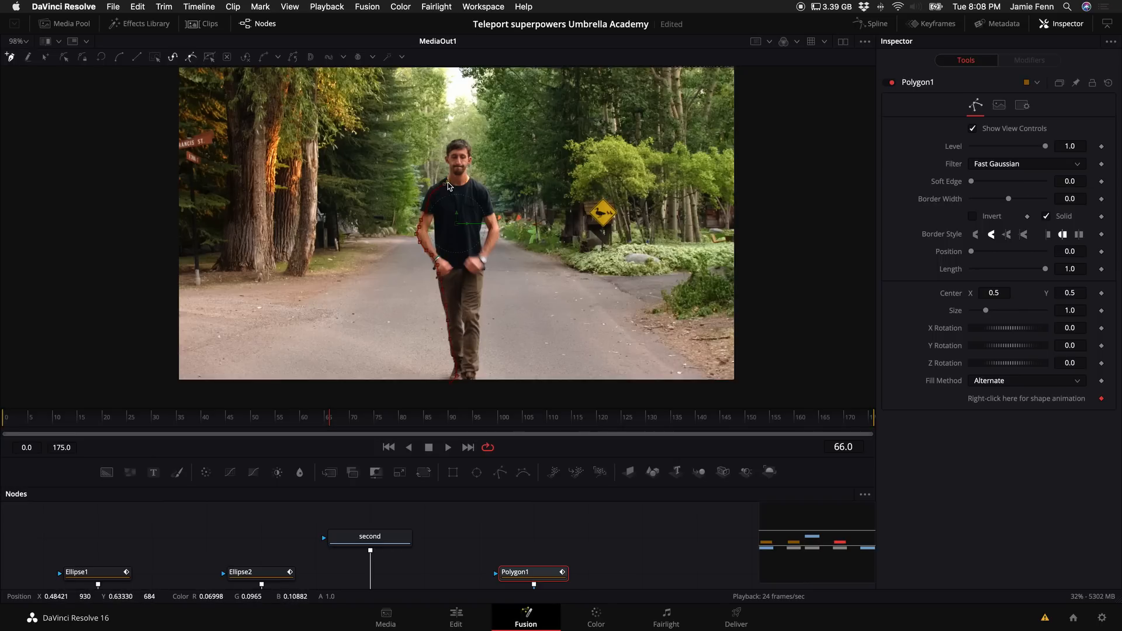
left_click(463, 142)
left_click(470, 148)
left_click(470, 158)
left_click(466, 167)
left_click(467, 174)
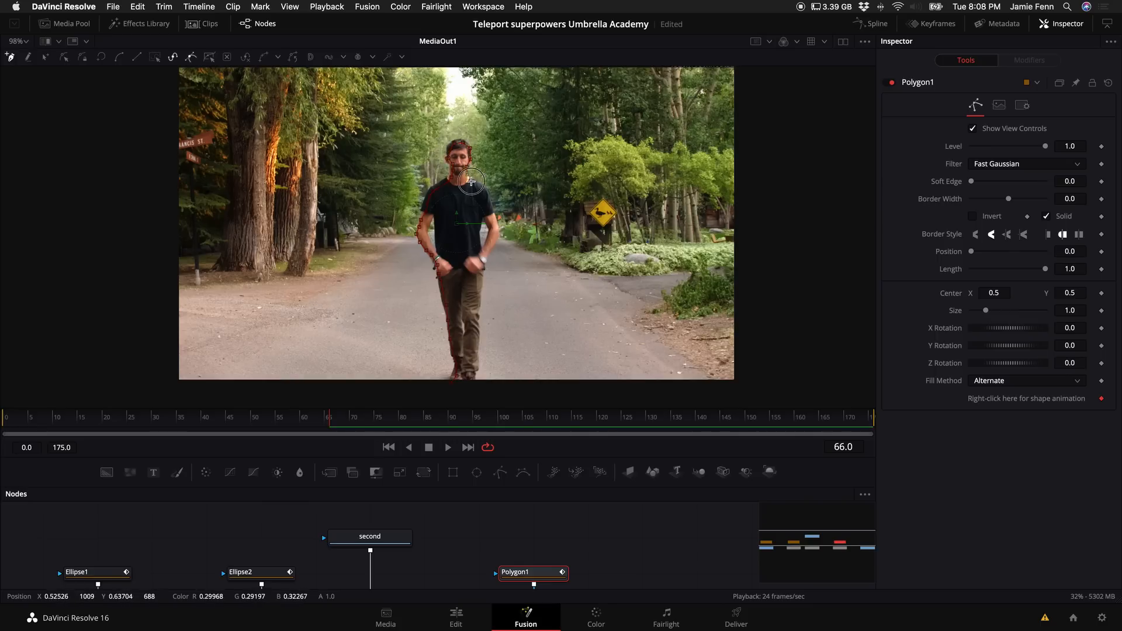
left_click(489, 199)
left_click(493, 219)
left_click(486, 258)
left_click(480, 267)
left_click(479, 280)
left_click(479, 291)
left_click(478, 304)
left_click(476, 318)
left_click(475, 336)
left_click(475, 356)
left_click(474, 371)
left_click(473, 383)
left_click(466, 389)
left_click(448, 392)
left_click(450, 384)
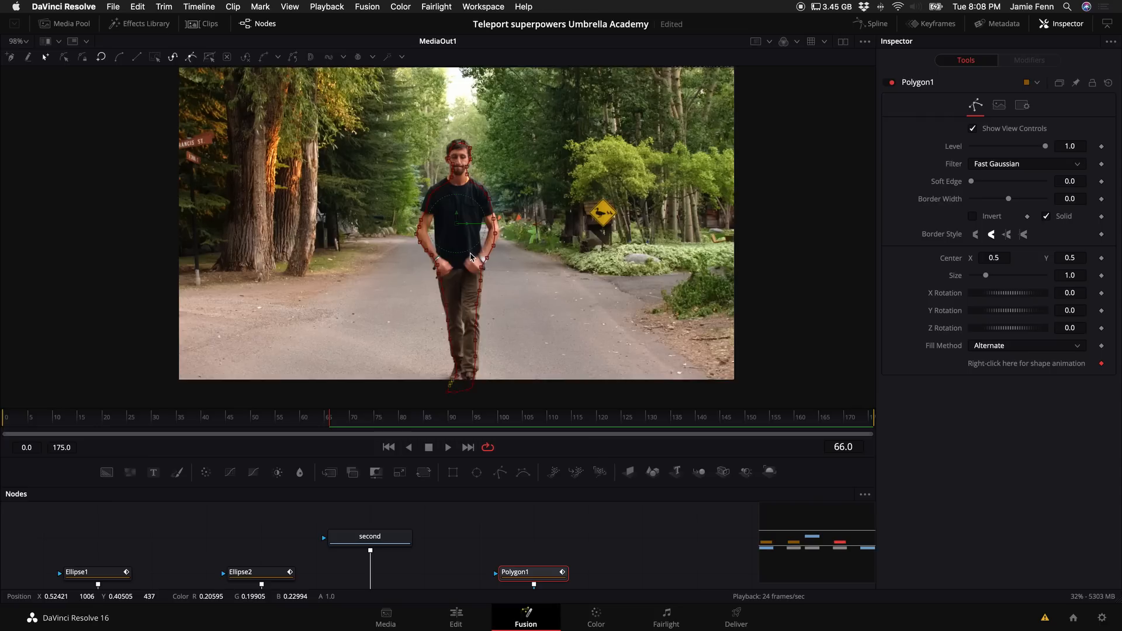
At frame 70, adjust the Polygon1 points along the man's leg and arm to match his new pose.
key("Right")
key("Right")
key("Right")
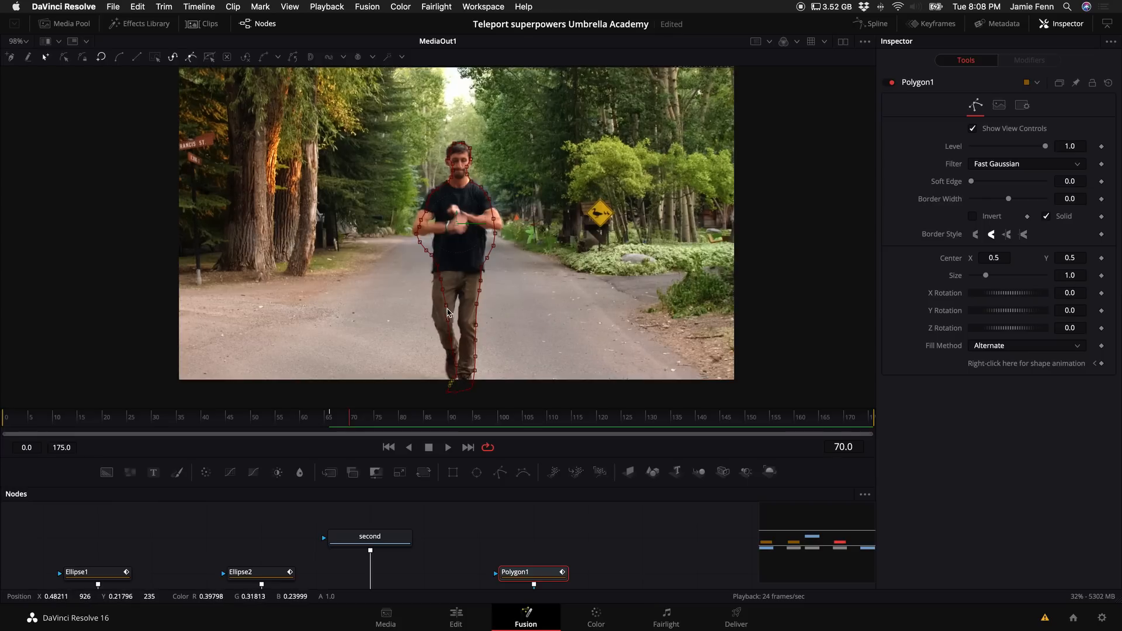
left_click_drag(431, 311, 446, 378)
left_click_drag(414, 227, 414, 226)
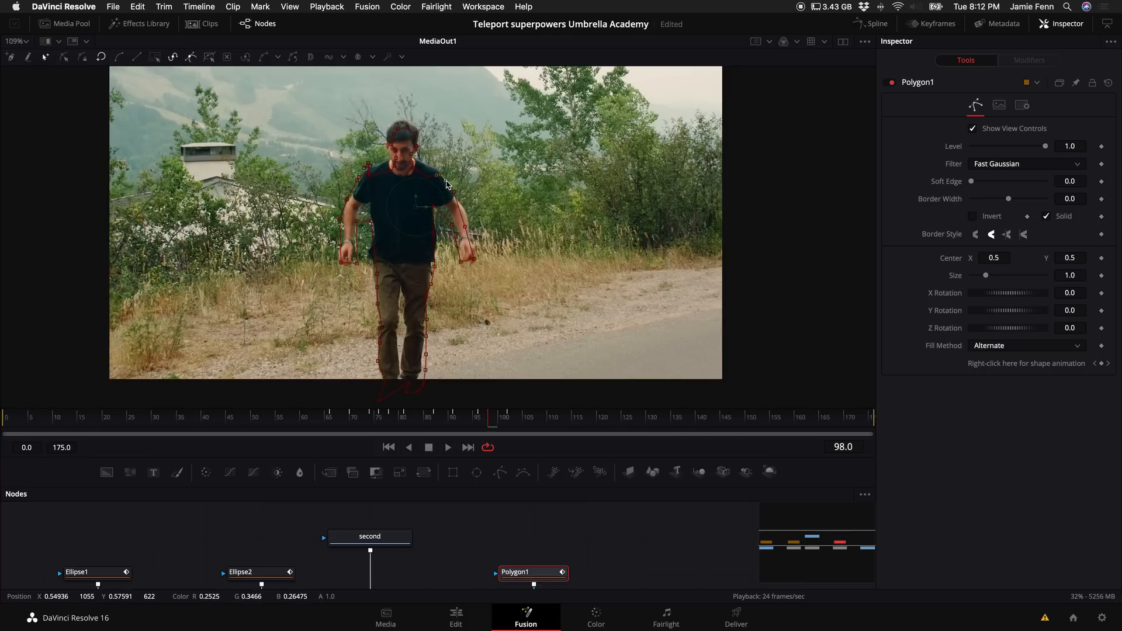
Step back and forth between frames 98 and 89 to check how the keyframed Polygon1 mask follows the man.
key("Left")
key("Left")
key("Left")
key("Left")
key("Left")
key("Left")
key("Left")
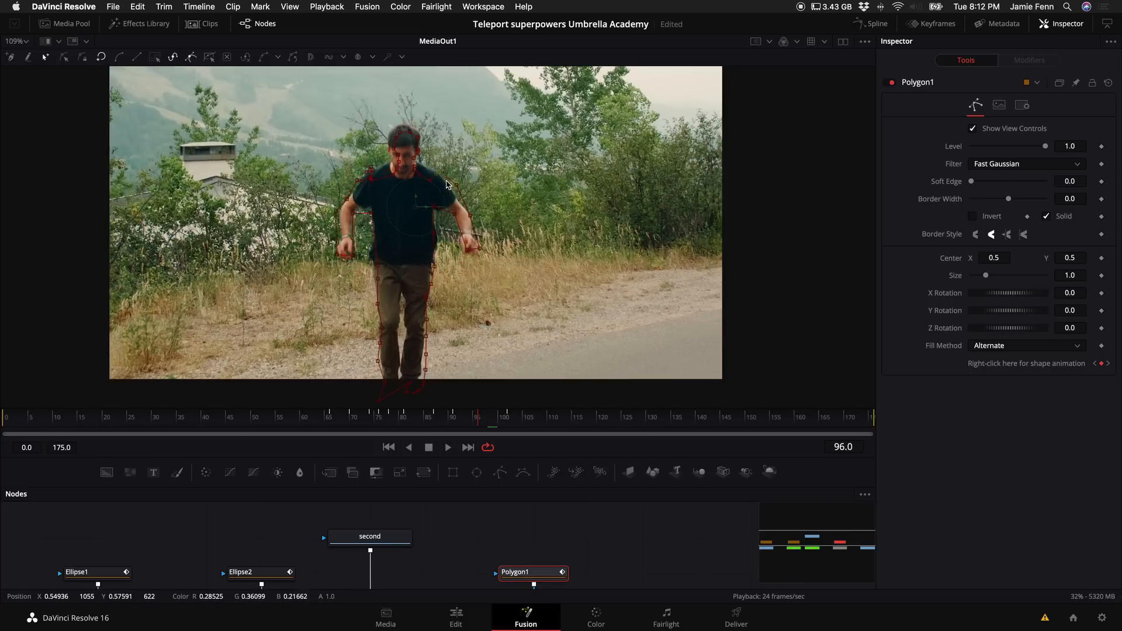
key("Left")
key("Left")
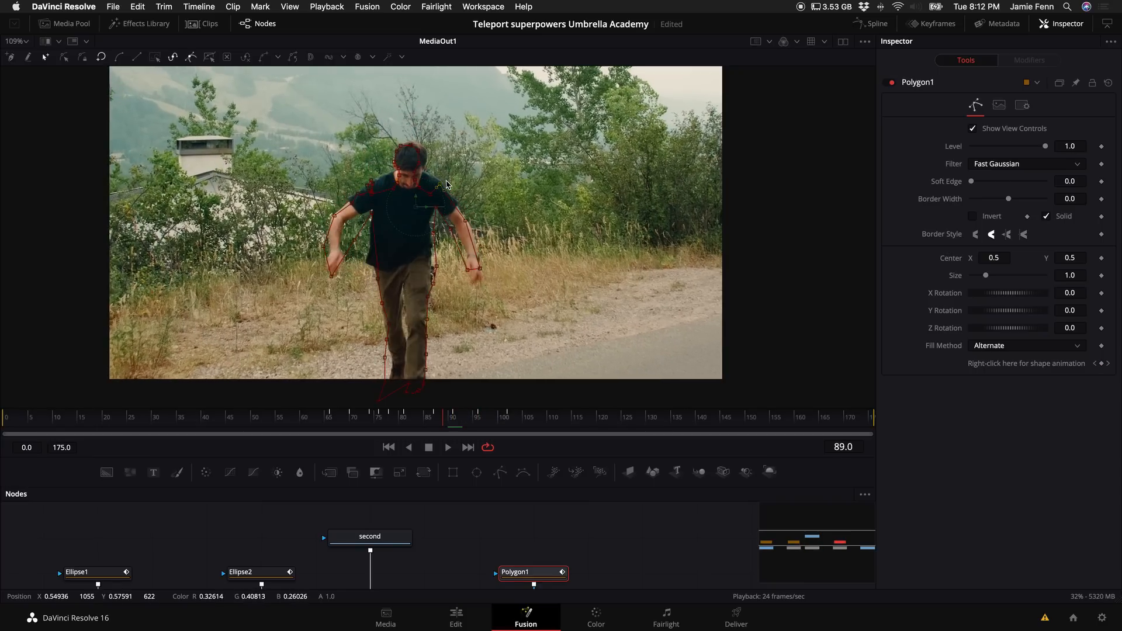
key("Right")
key("Right")
key("Right")
key("Right")
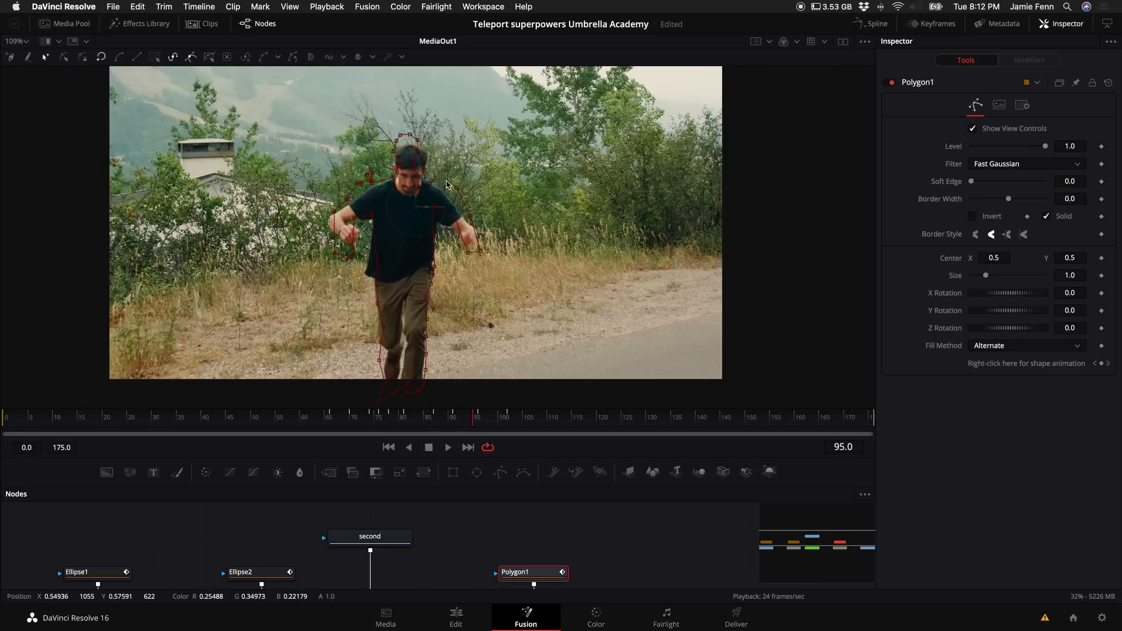
Select Dent1 and step back from frame 96 through the transition to check the man's frames with the dent applied.
scroll(567, 543, "down", 2)
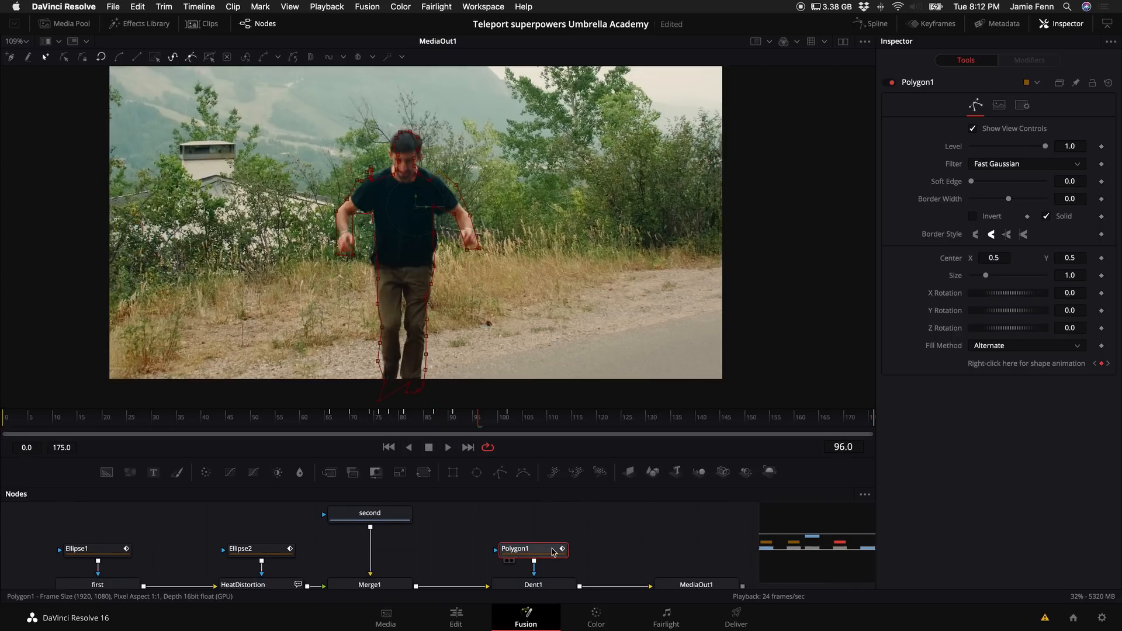
left_click(531, 584)
scroll(539, 573, "down", 2)
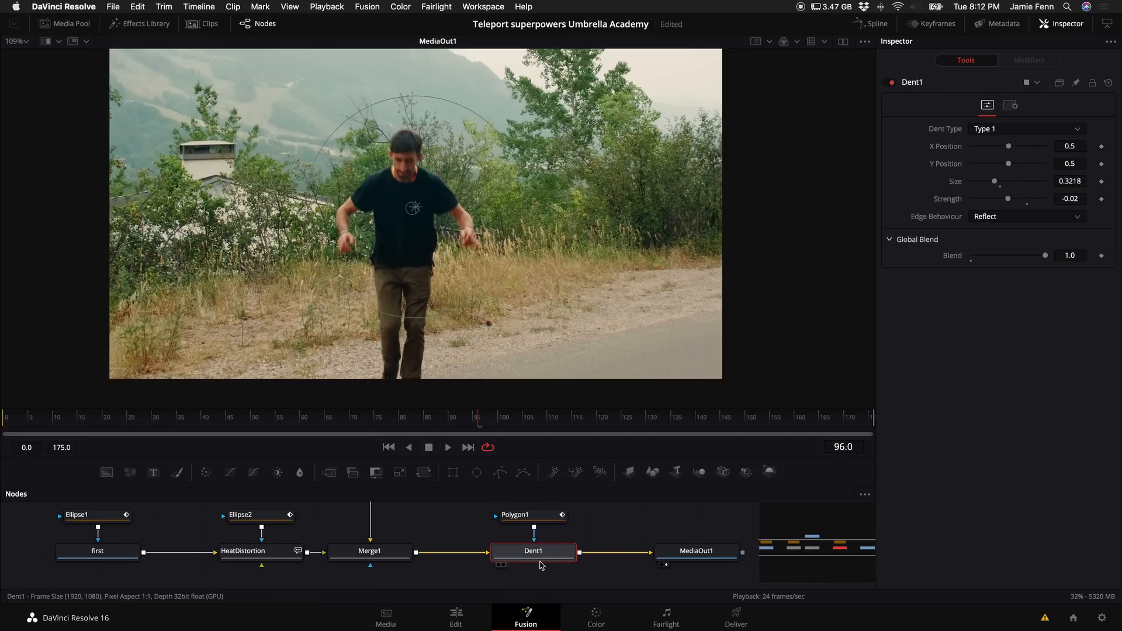
key("Left")
key("Left")
key("Left")
key("Left")
key("Left")
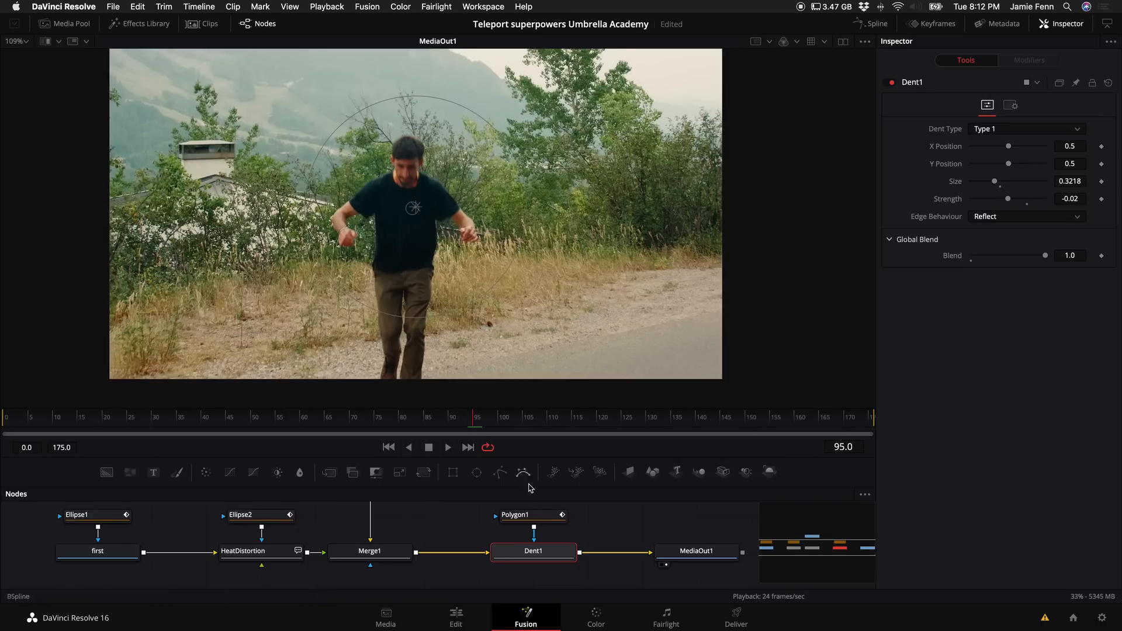
key("Left")
key("Left")
key("Left")
key("Left")
key("Left")
key("Left")
key("Left")
key("Left")
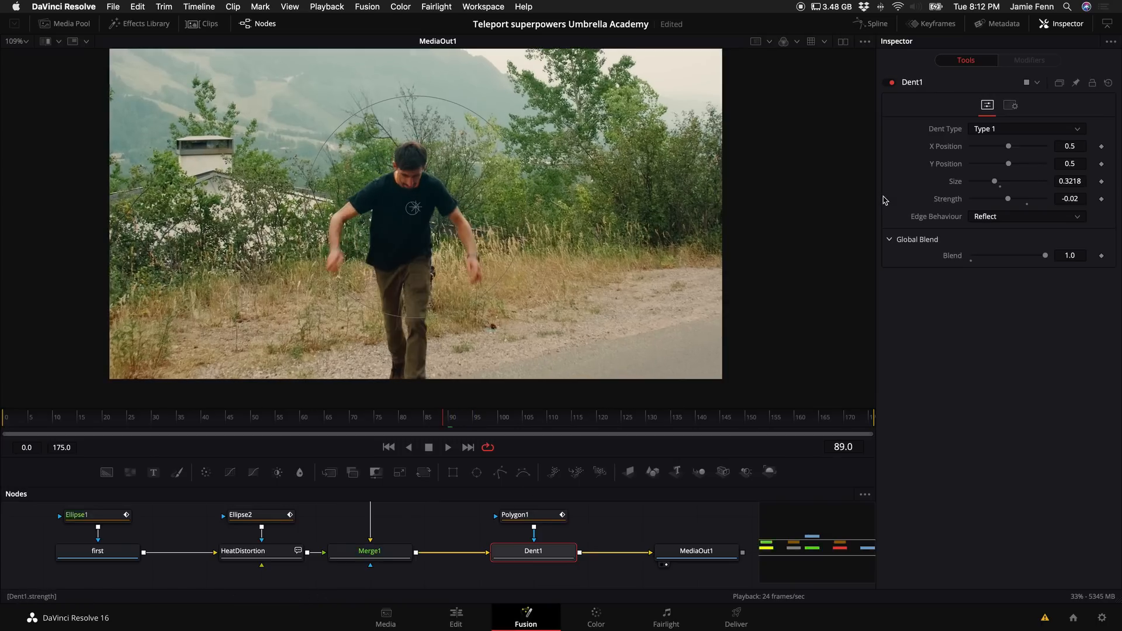
key("Left")
key("Left")
key("Left")
key("Left")
key("Left")
key("Left")
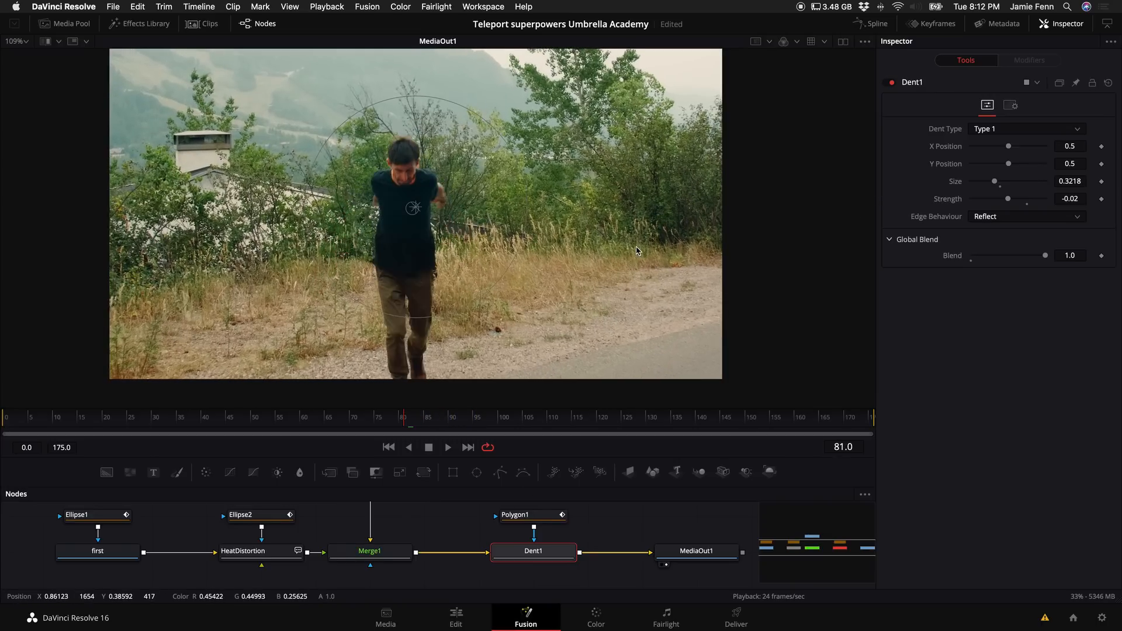
key("Left")
key("Left")
key("Left")
key("Left")
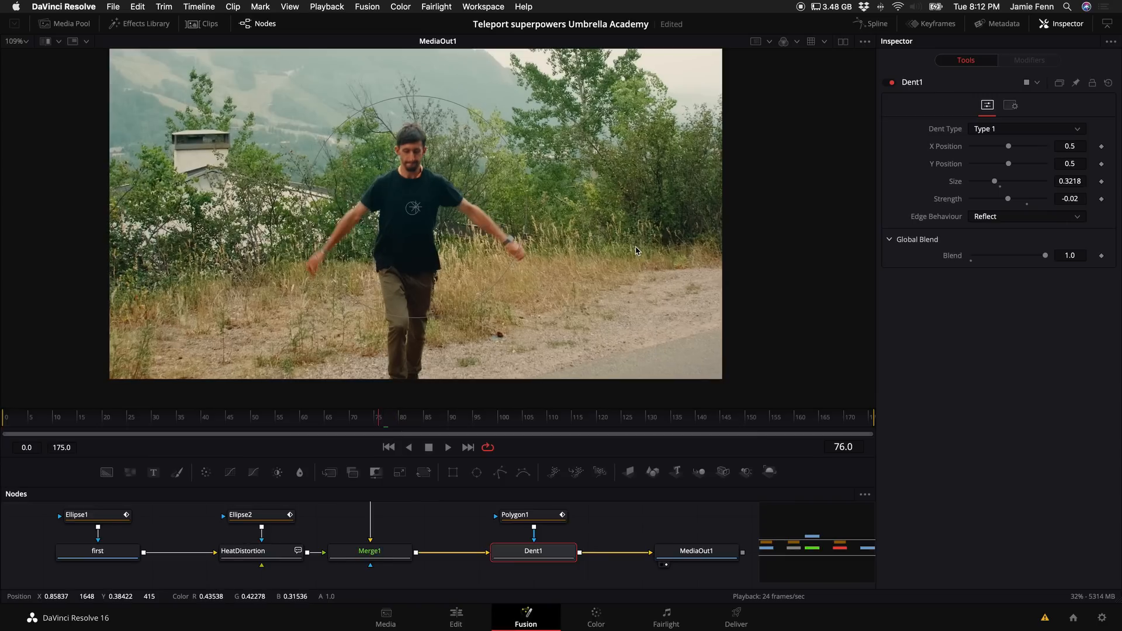
key("Left")
key("Left")
key("Left")
key("Left")
key("Left")
key("Left")
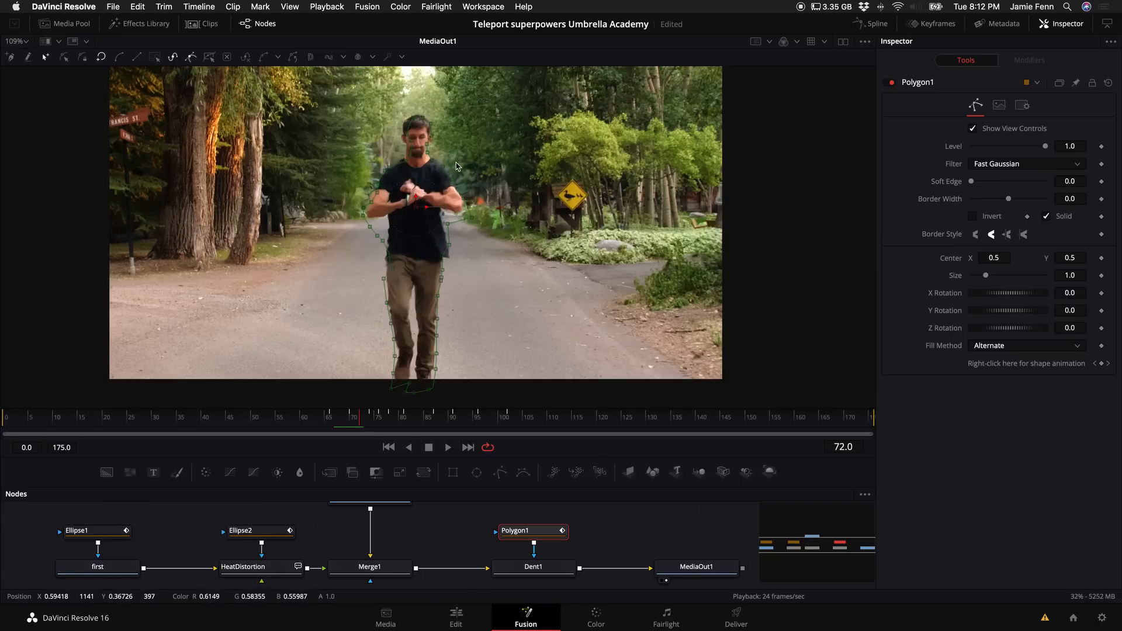
Set Dent1's type to Black Hole with Size 0.4777, Strength 0.13 and Blend 0.0.
left_click(536, 568)
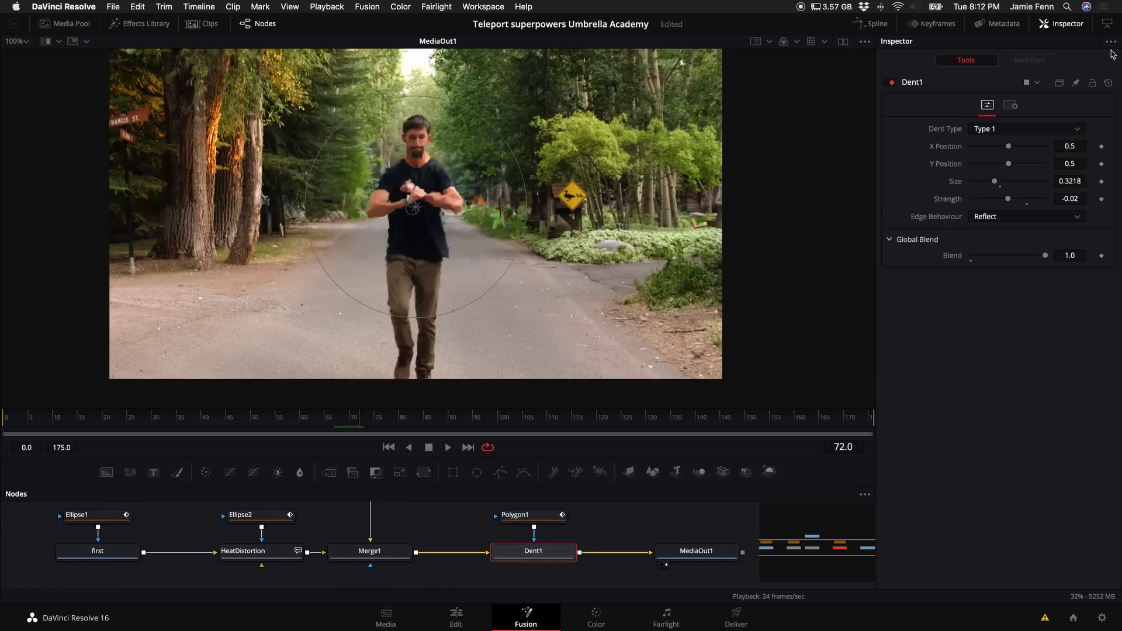
left_click_drag(994, 185, 1027, 202)
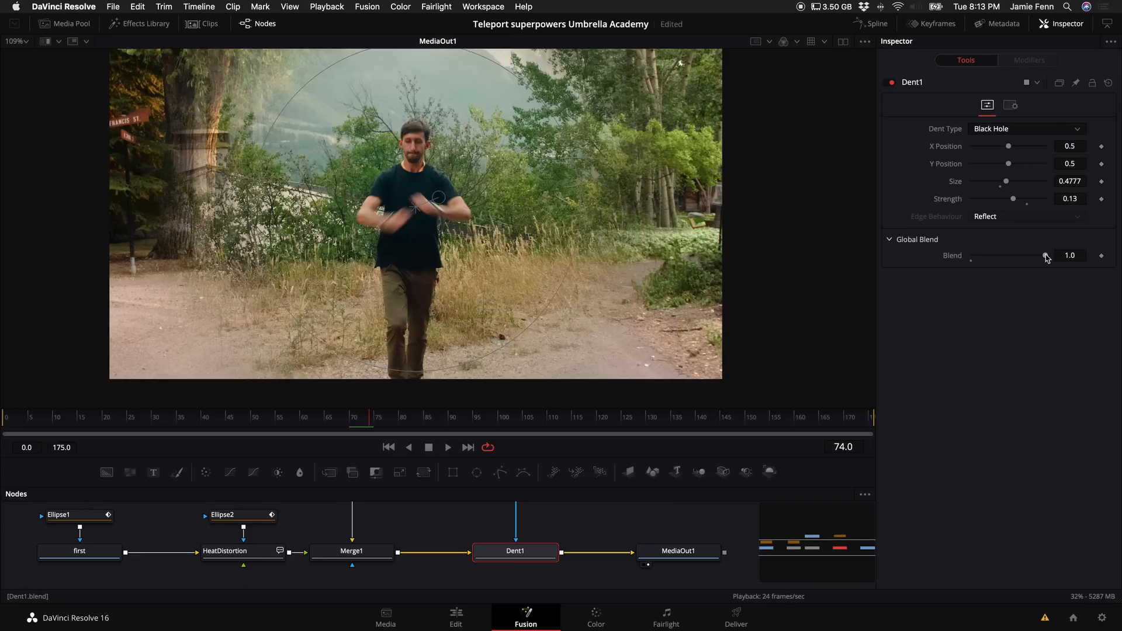
left_click_drag(1044, 255, 931, 261)
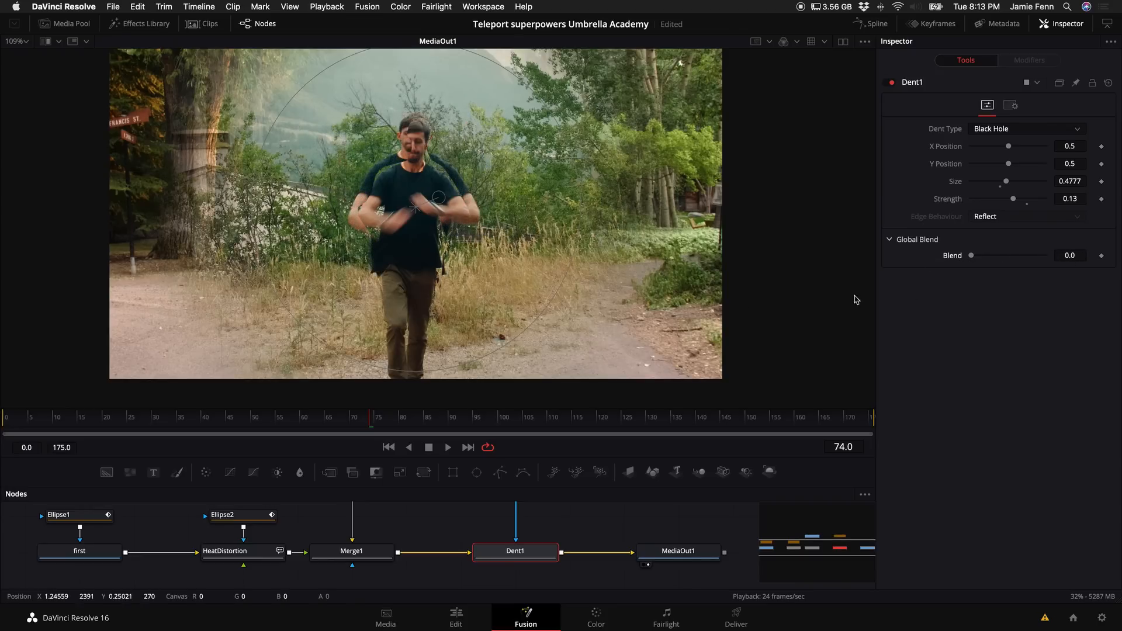
Compare the dent on the frames around 71, and try a Strength of -0.14 at frame 72.
key("Left")
key("Left")
key("Left")
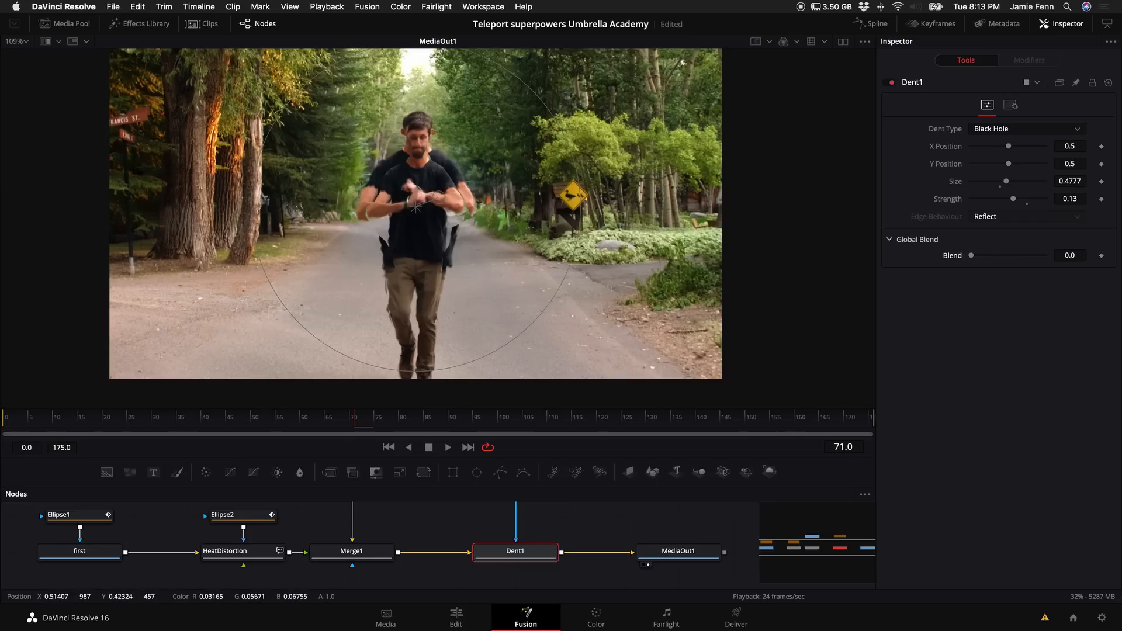
key("shift+Left")
key("Right")
key("Right")
key("Right")
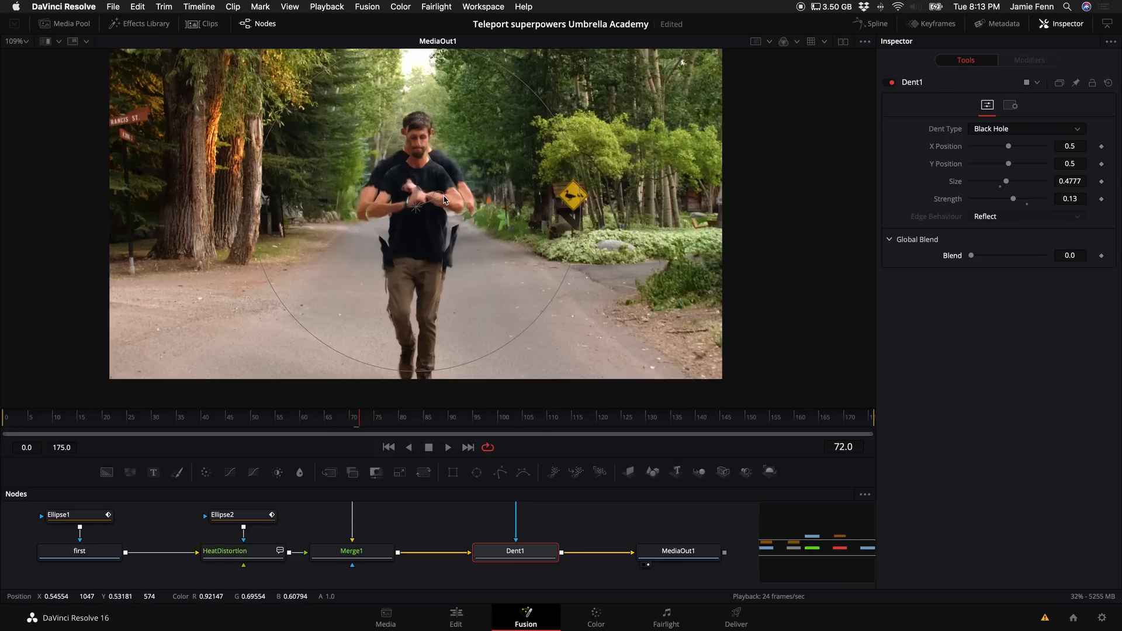
left_click_drag(1013, 199, 1005, 205)
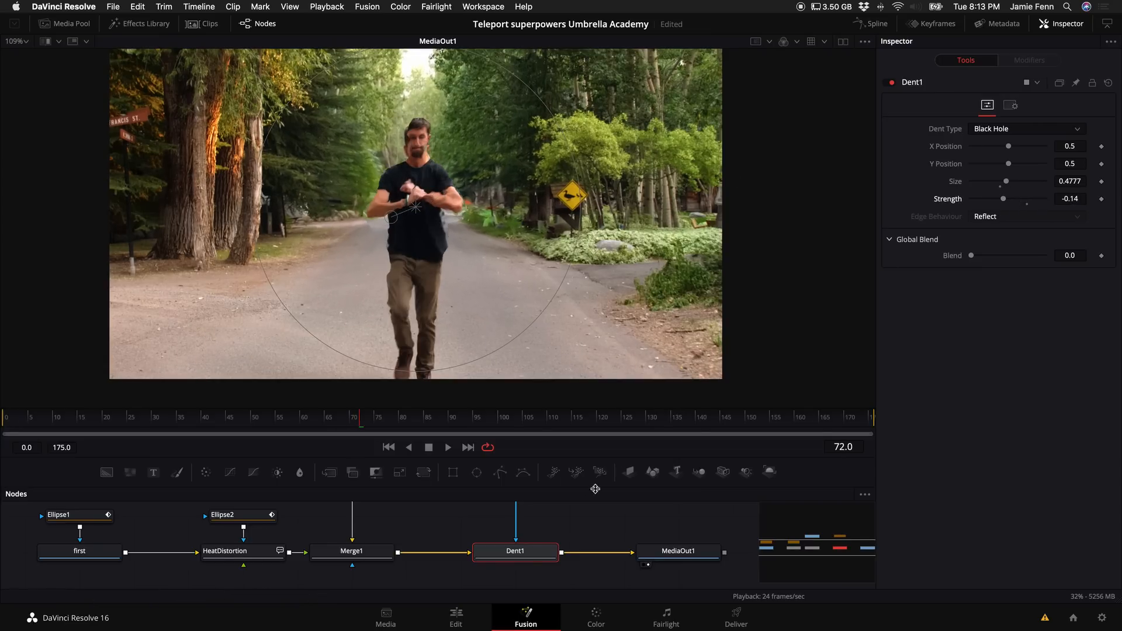
Invert the Polygon1 mask and adjust its Soft Edge so the dent affects the area around the man.
scroll(534, 541, "up", 3)
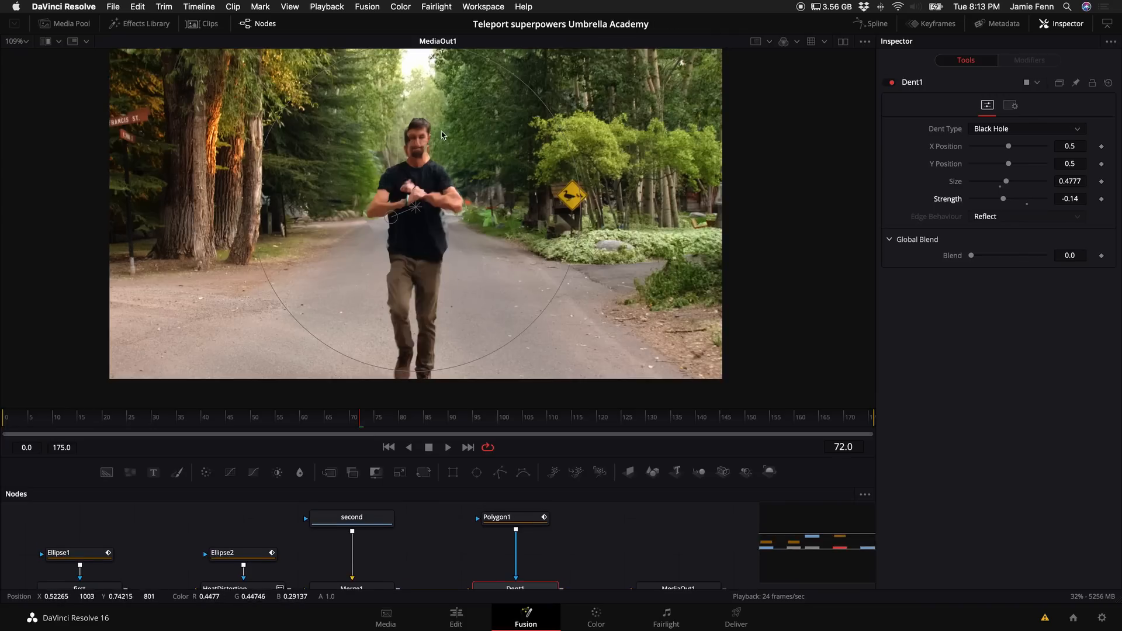
left_click(513, 518)
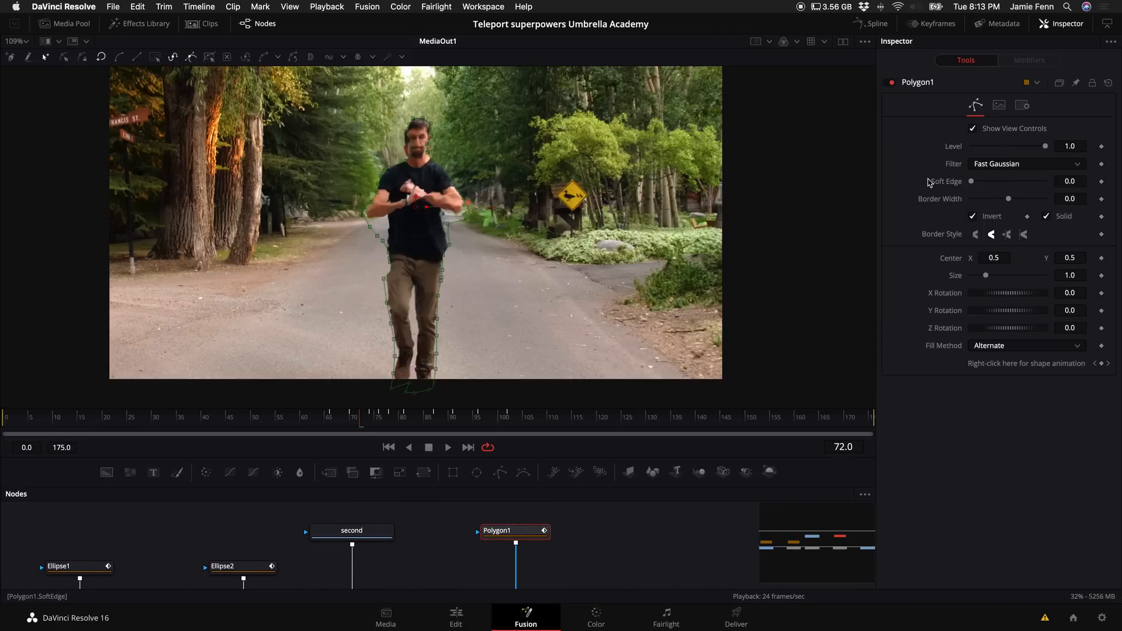
left_click_drag(971, 182, 1021, 202)
key("Left")
key("Left")
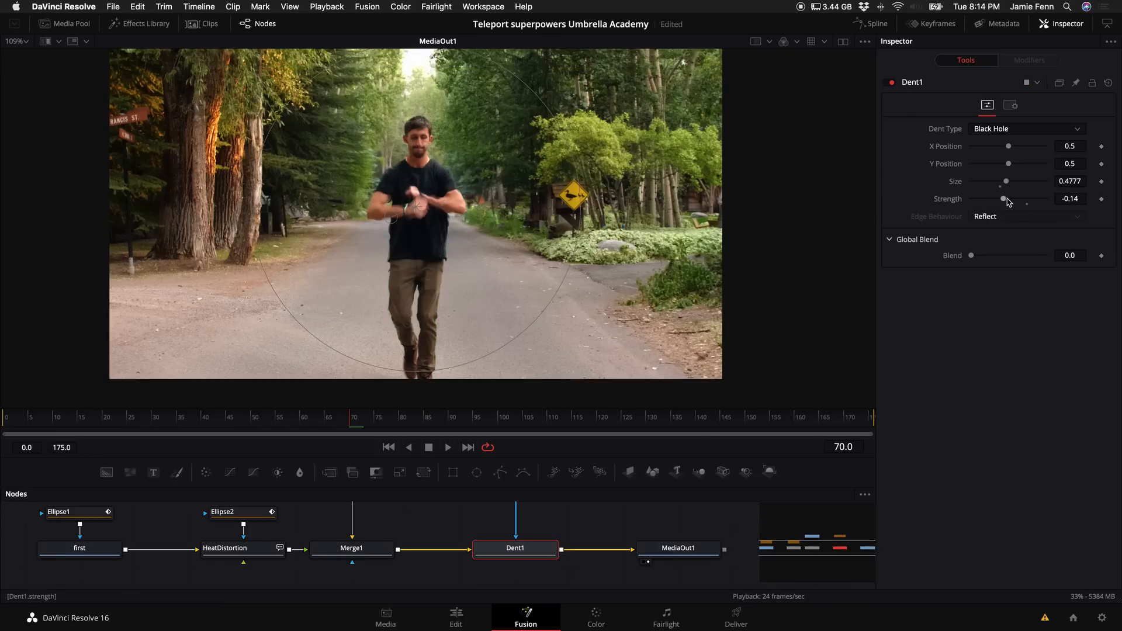
Strengthen the Black Hole dent before the transition by setting Dent1's Size to 0.5011 and Strength to -0.31.
key("Left")
key("Left")
key("Left")
key("Left")
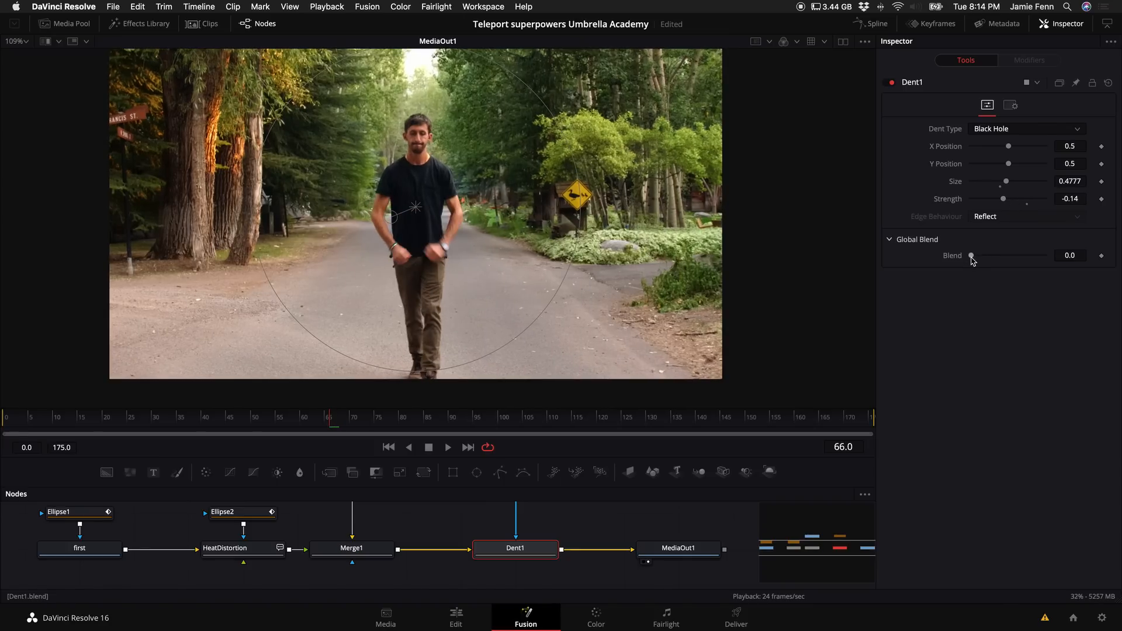
left_click_drag(1007, 185, 999, 200)
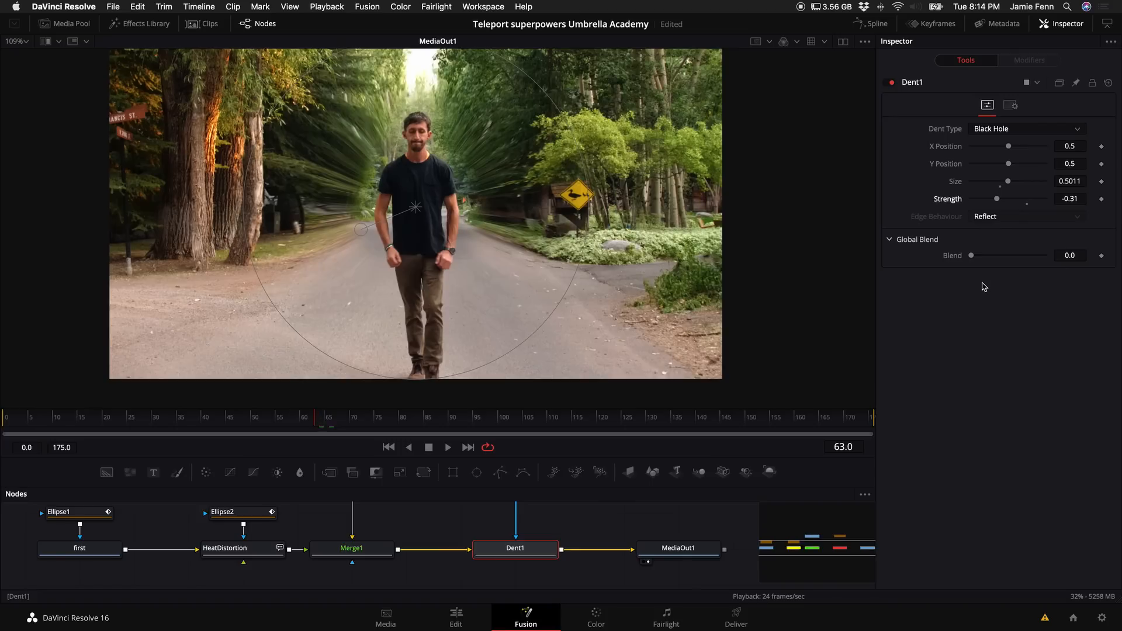
Start keyframing Dent1's Blend at frame 57 and set it to 1.0 there.
left_click(1101, 256)
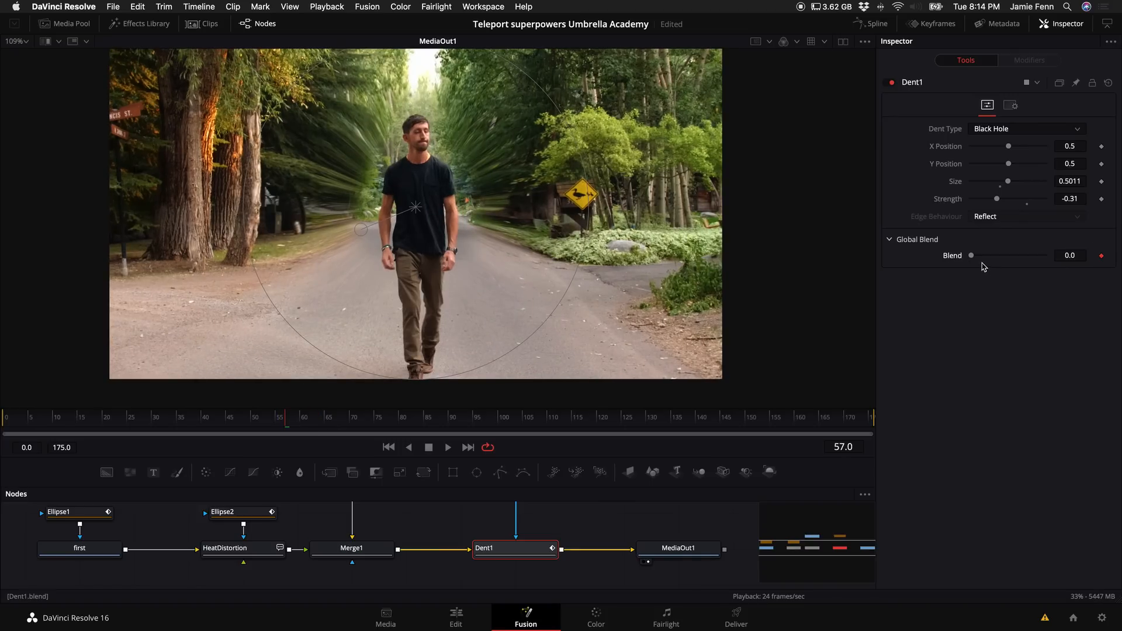
left_click_drag(971, 257, 1117, 260)
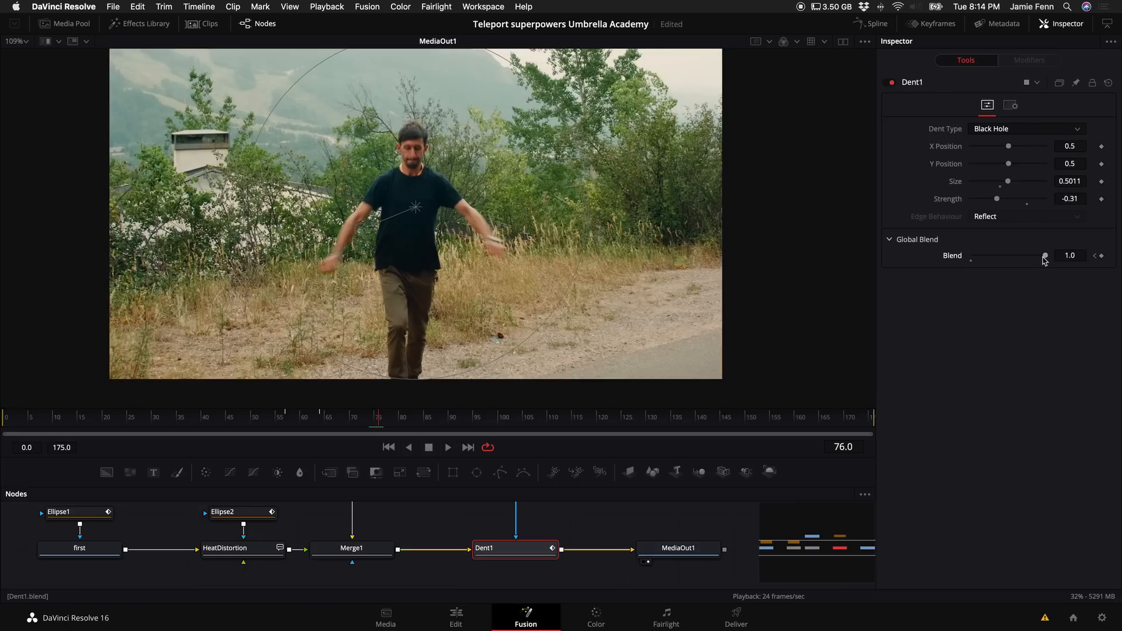
Keyframe Dent1's Blend to 0.0 at frame 76 and reduce its Size to 0.4076.
left_click_drag(1045, 260, 901, 265)
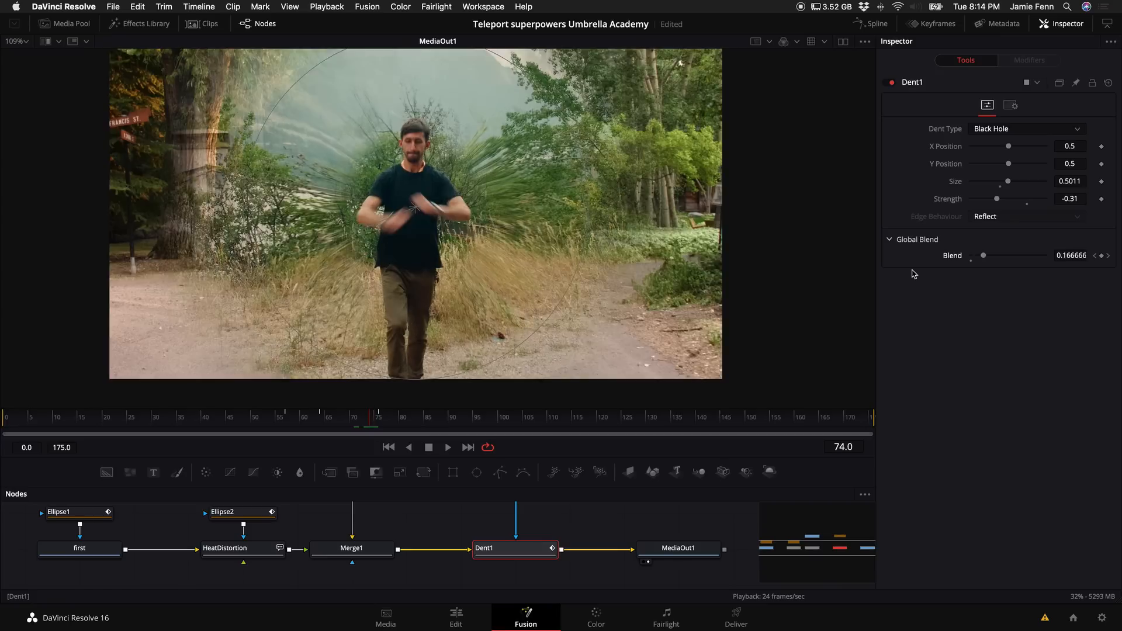
left_click_drag(1007, 184, 1001, 186)
Reduce the Polygon1 mask's Border Width to 0.01 and try a lower Blend for Dent1 at frame 65.
scroll(526, 553, "up", 3)
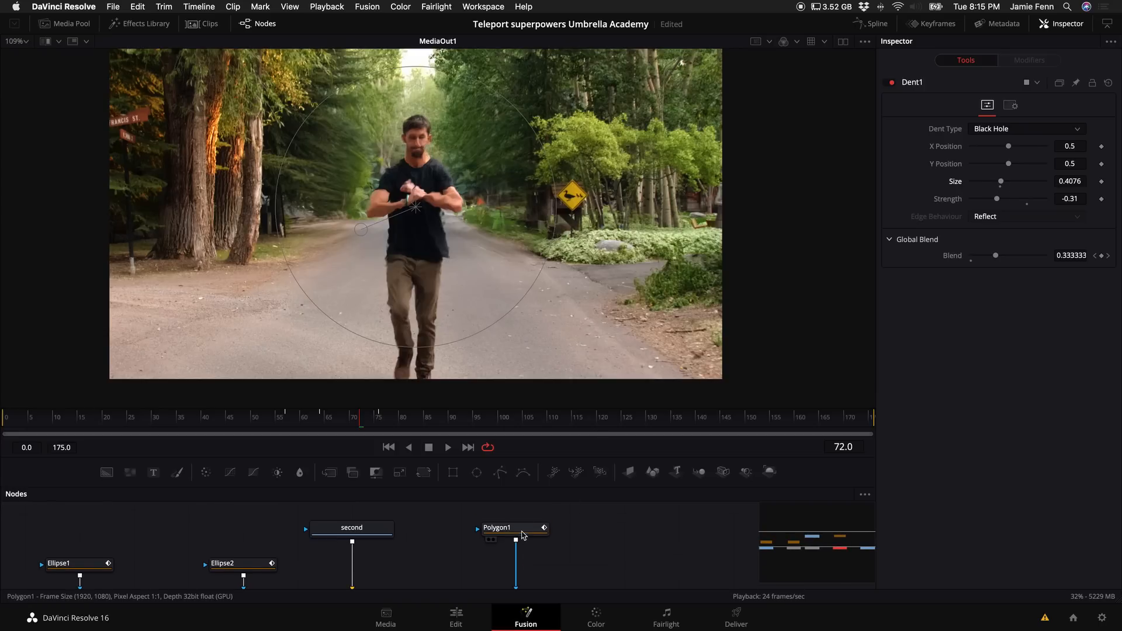
left_click(520, 533)
left_click_drag(1020, 201, 1010, 204)
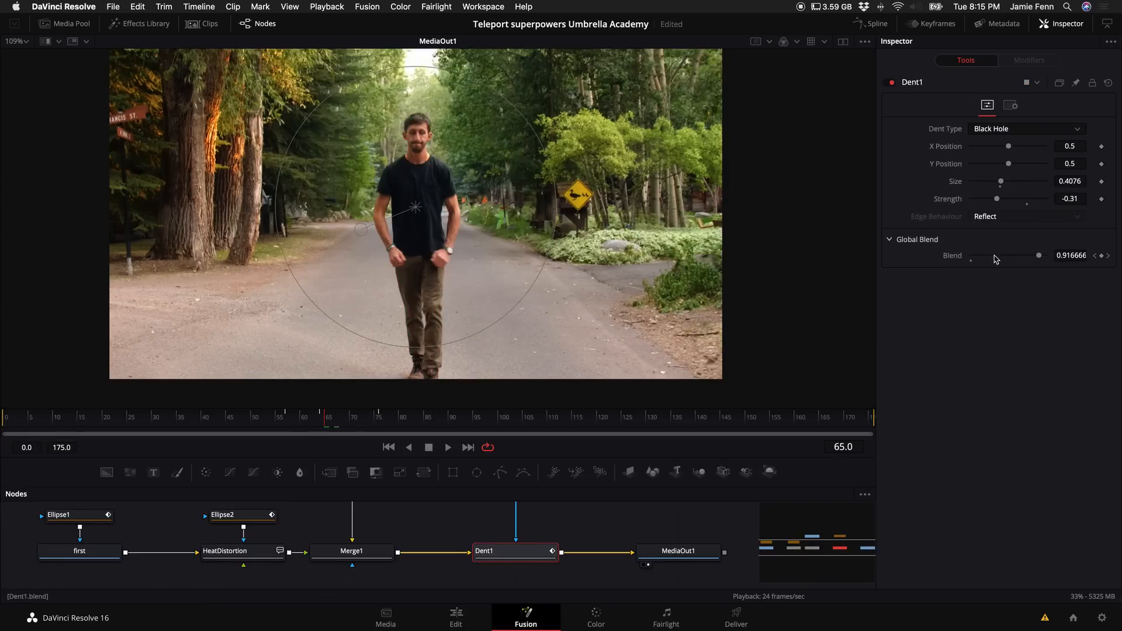
left_click_drag(1038, 256, 1003, 261)
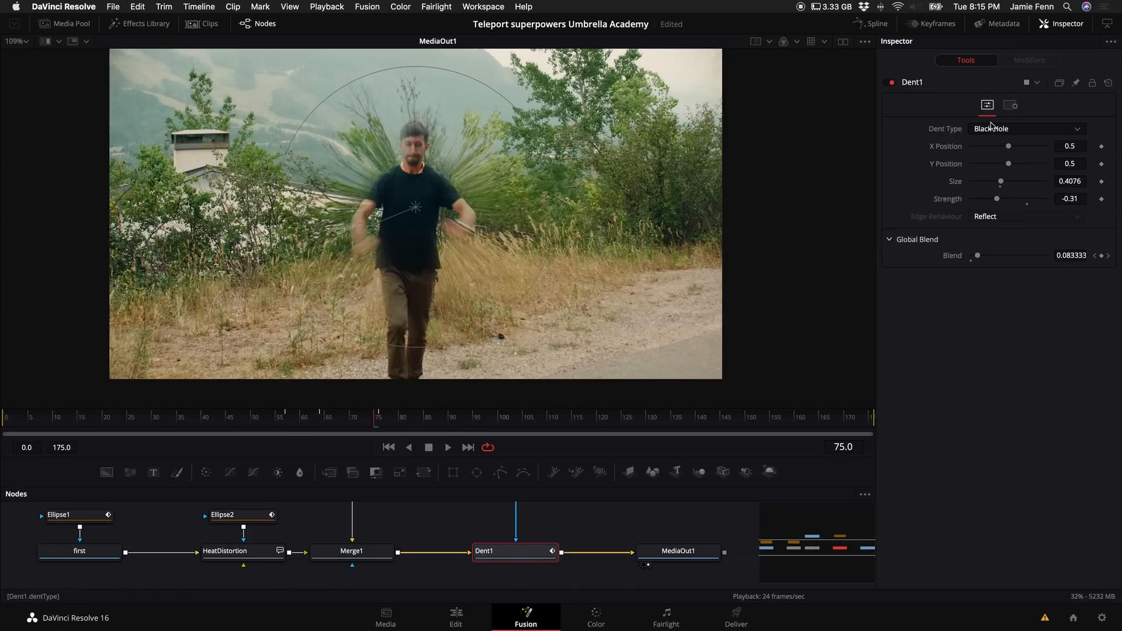
Try Type 1 and Type 2 as Dent1's dent type at frame 72, and switch it to Type 3.
left_click(1013, 127)
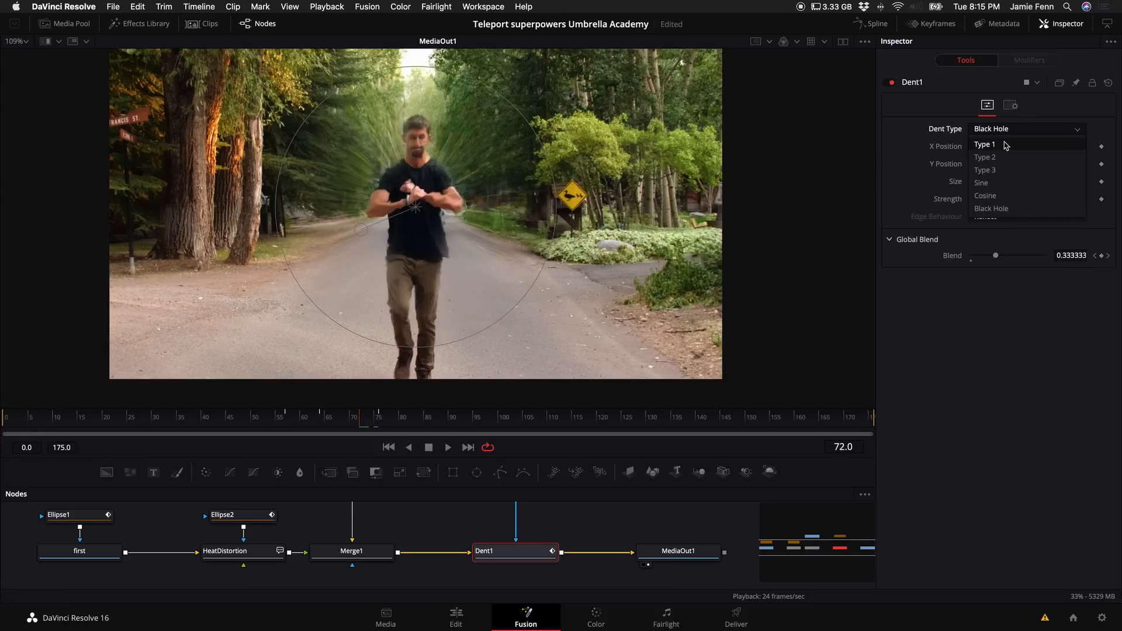
left_click(1000, 141)
left_click(999, 129)
left_click(1000, 154)
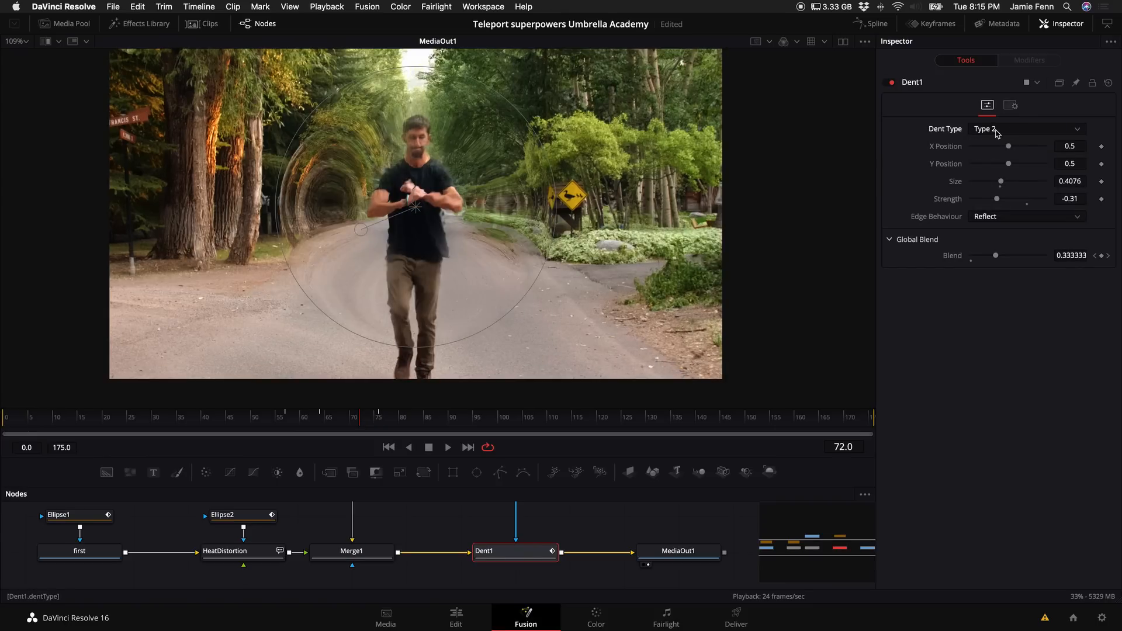
left_click(997, 129)
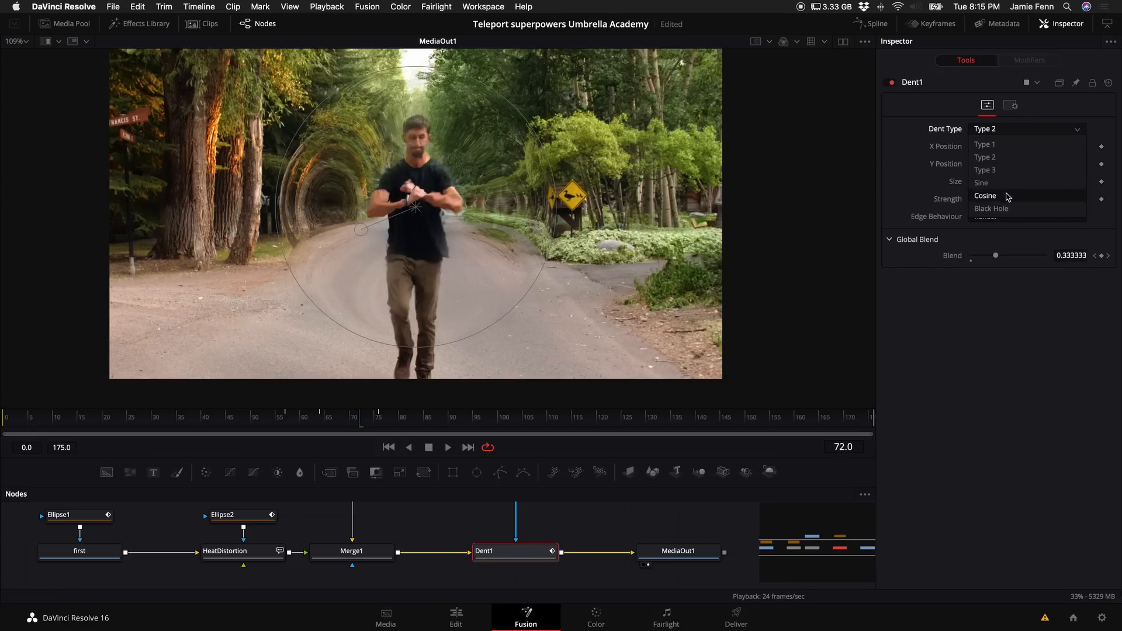
left_click(994, 170)
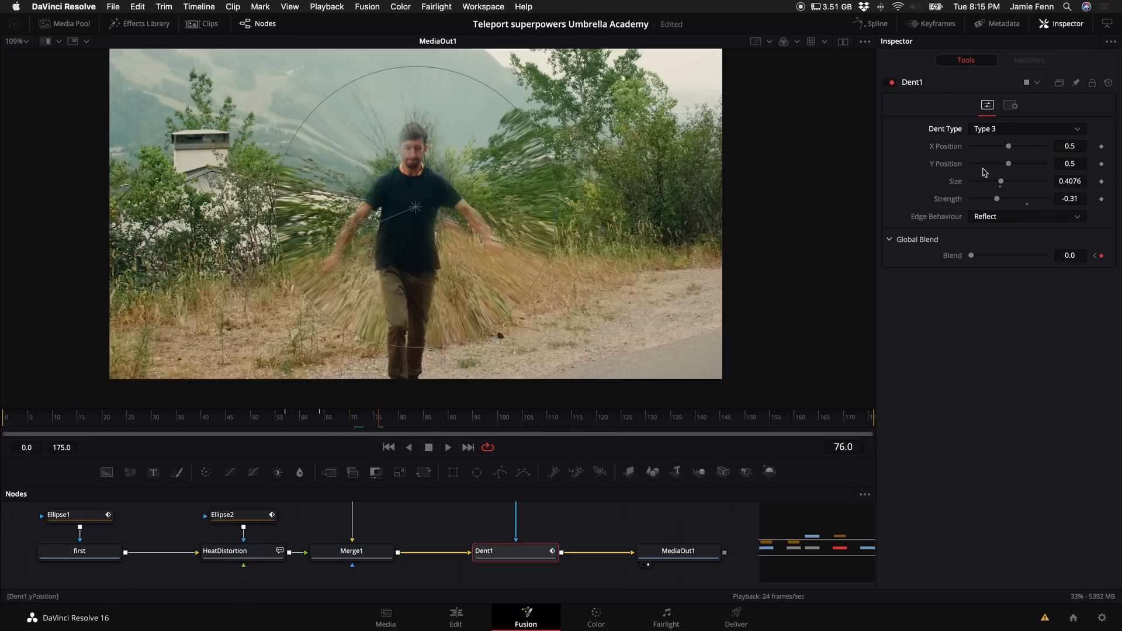
Examine the Type 3 dent frame by frame from frame 76 back to frame 71.
key("Left")
key("Left")
key("Left")
key("Left")
key("Left")
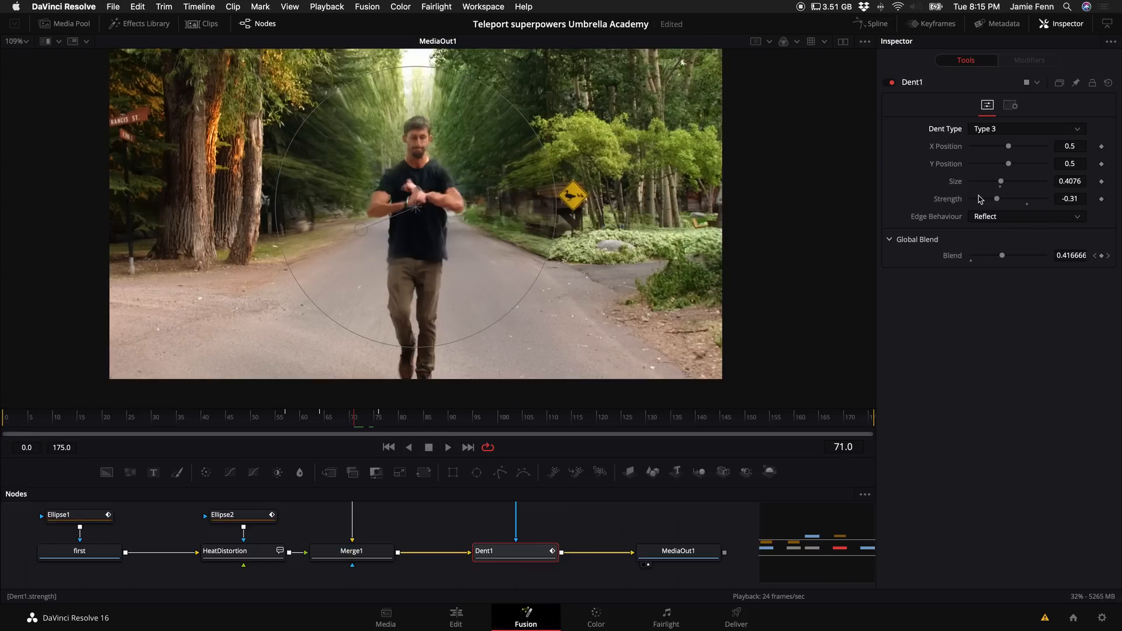
scroll(552, 512, "up", 3)
scroll(555, 518, "down", 3)
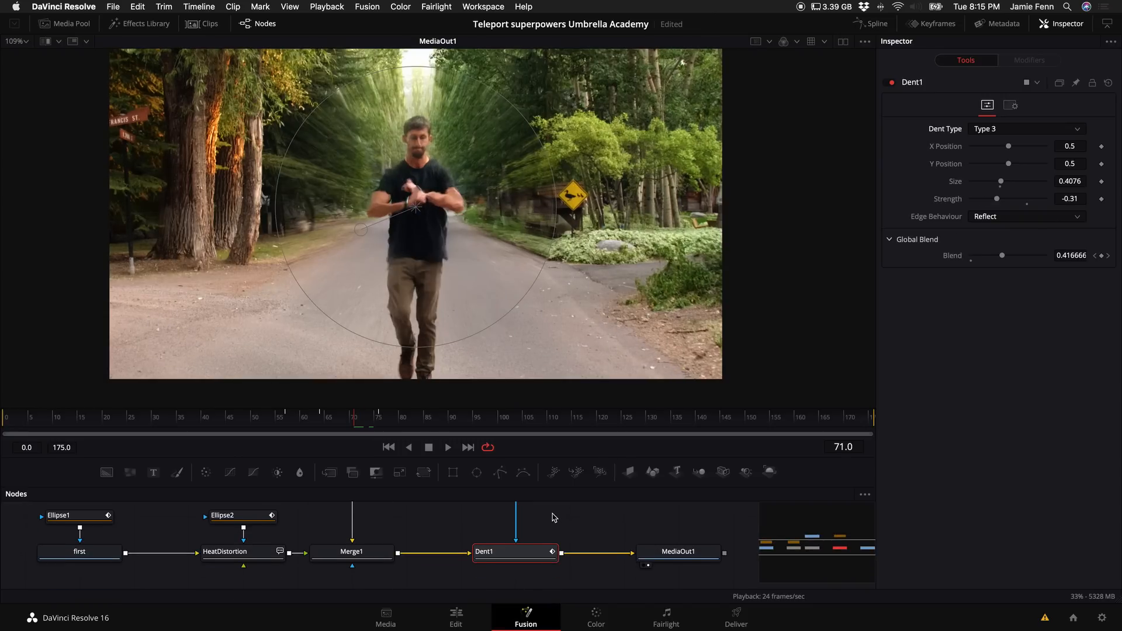
Start keyframing Dent1's Size at frame 59 with a value of 0.01.
key("Left")
key("Left")
key("Left")
key("Left")
key("Left")
key("Left")
key("Left")
key("Left")
key("Left")
key("Left")
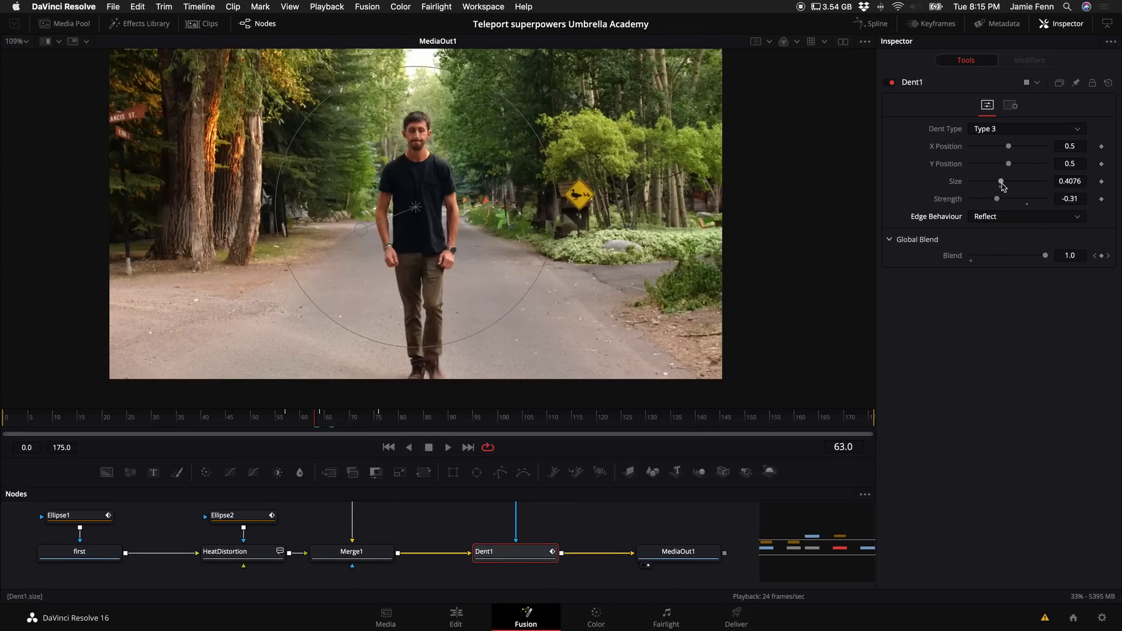
key("Left")
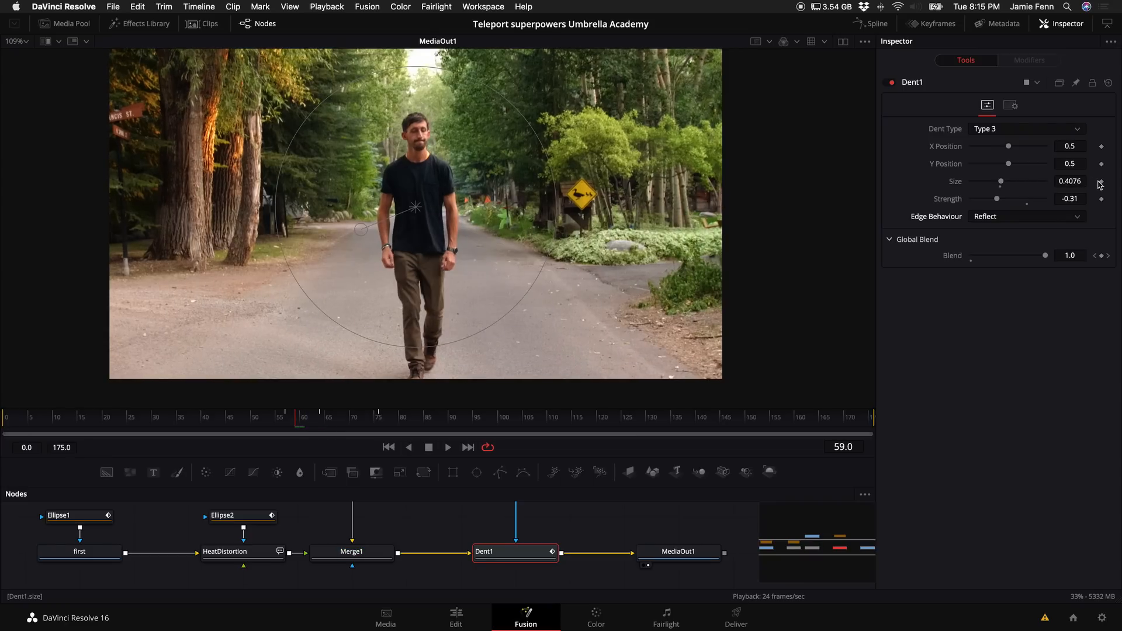
left_click_drag(1004, 184, 938, 186)
Keyframe Dent1's Size to 0.3374 at frame 73, just before the transition.
key("Right")
key("Right")
key("Right")
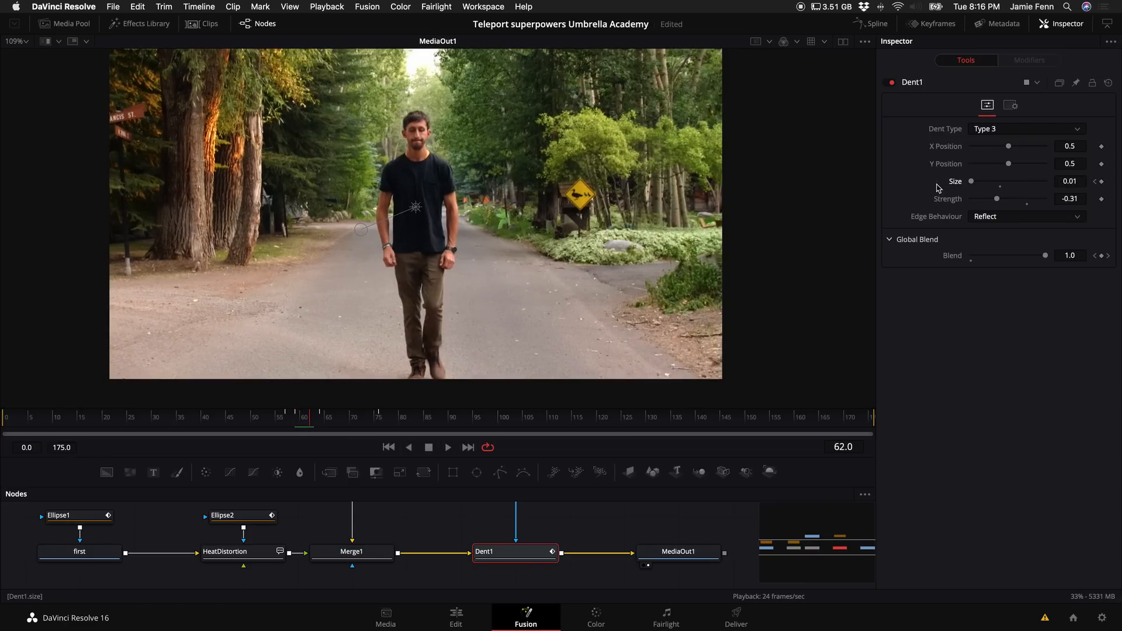
key("Right")
key("Right")
key("Right")
key("Right")
key("Right")
key("Right")
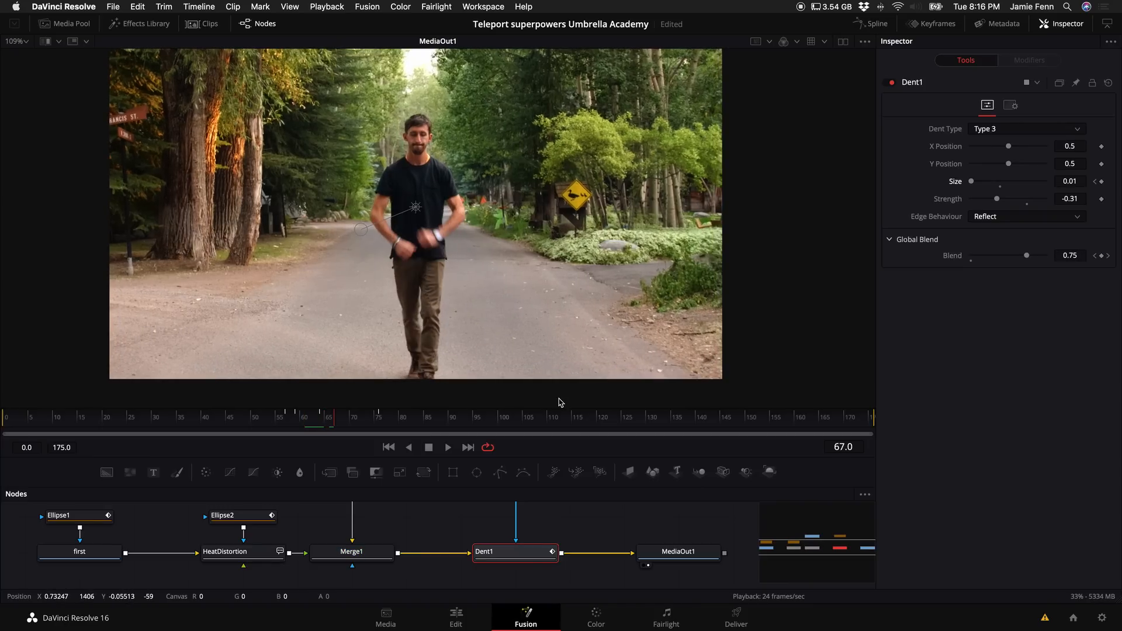
key("Left")
key("Left")
key("Left")
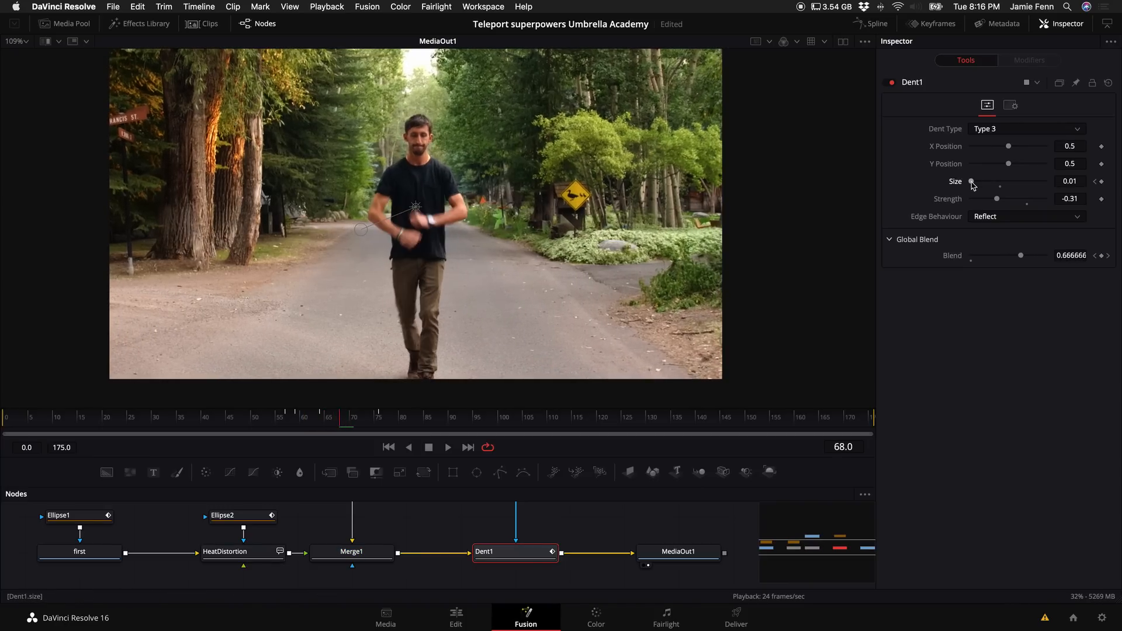
key("Right")
key("Right")
key("Right")
key("Right")
key("Right")
key("Right")
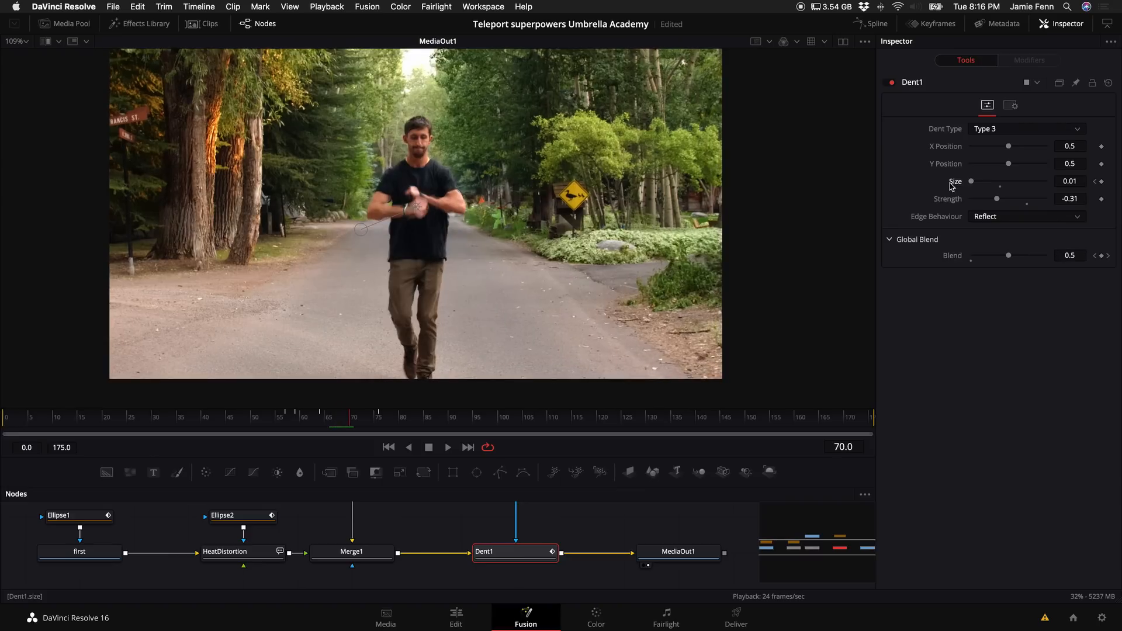
left_click_drag(967, 184, 996, 185)
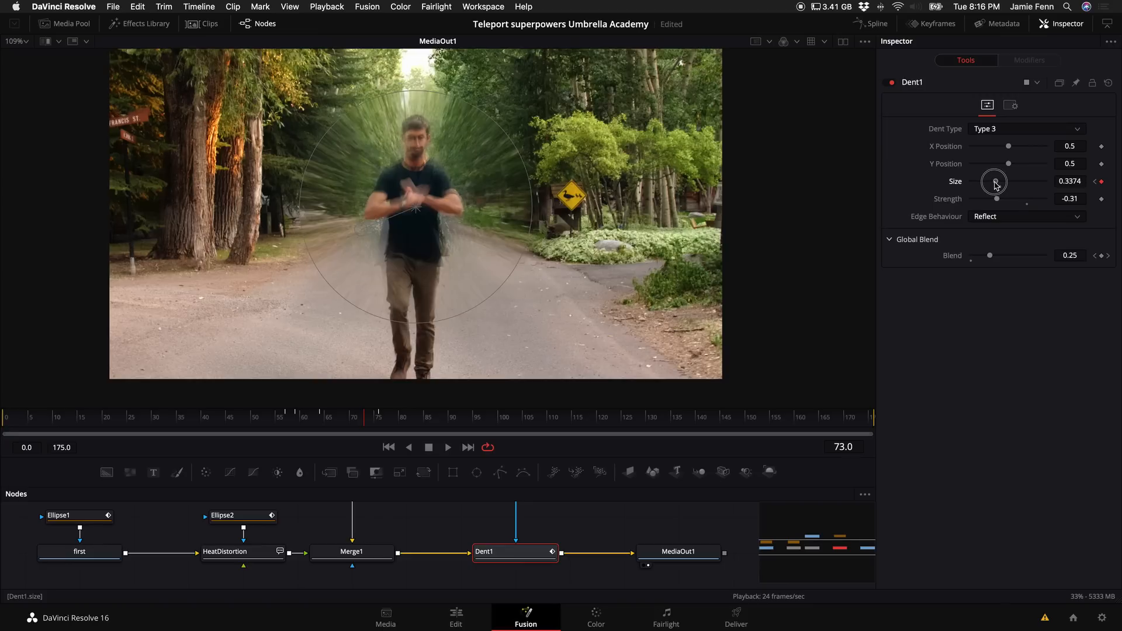
Check how the dent grows between frames 64 and 73.
key("Left")
key("Left")
key("Left")
key("Left")
key("Left")
key("Left")
key("Left")
key("Left")
key("Left")
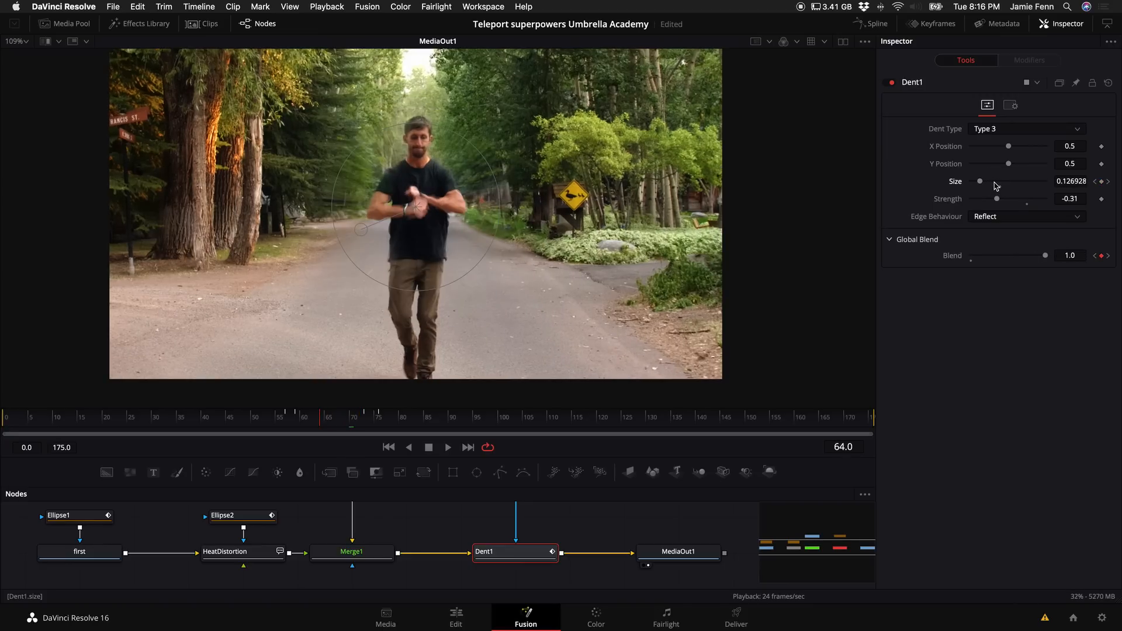
key("Right")
key("Right")
key("Right")
key("Right")
key("Right")
key("Right")
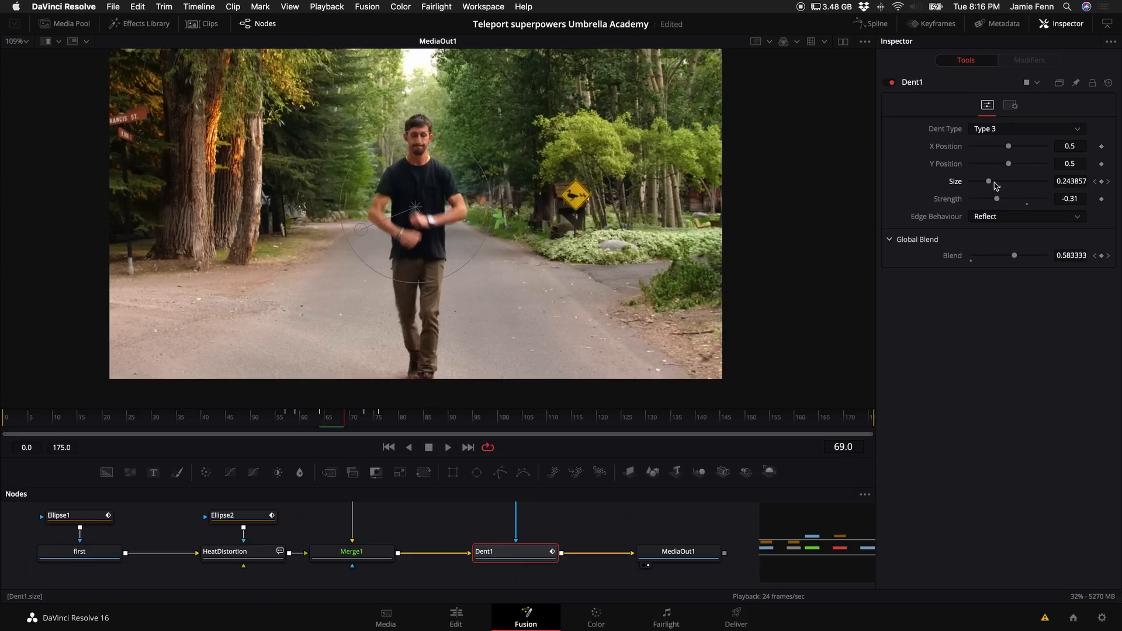
key("Right")
key("Right")
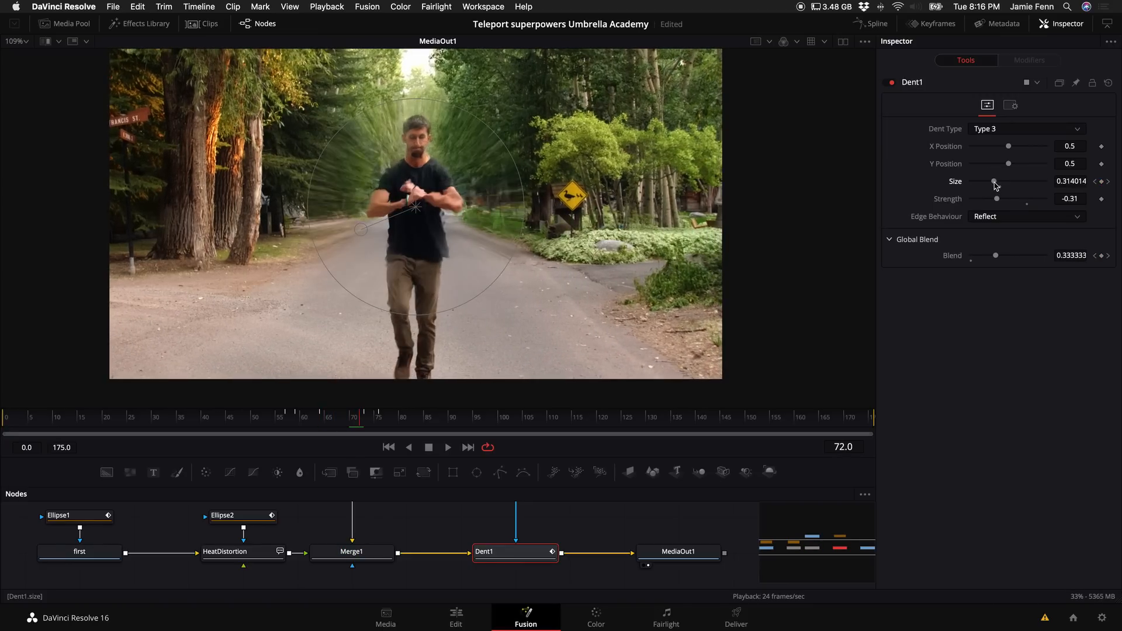
key("Right")
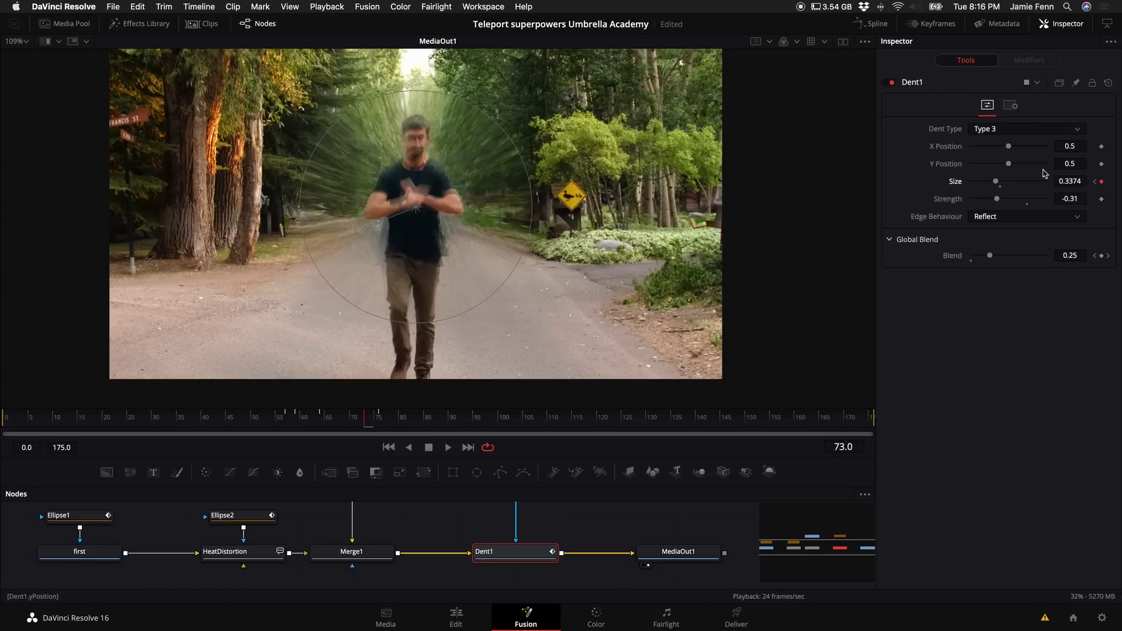
Keyframe Dent1's Size to 1.0 at frame 74.
key("Right")
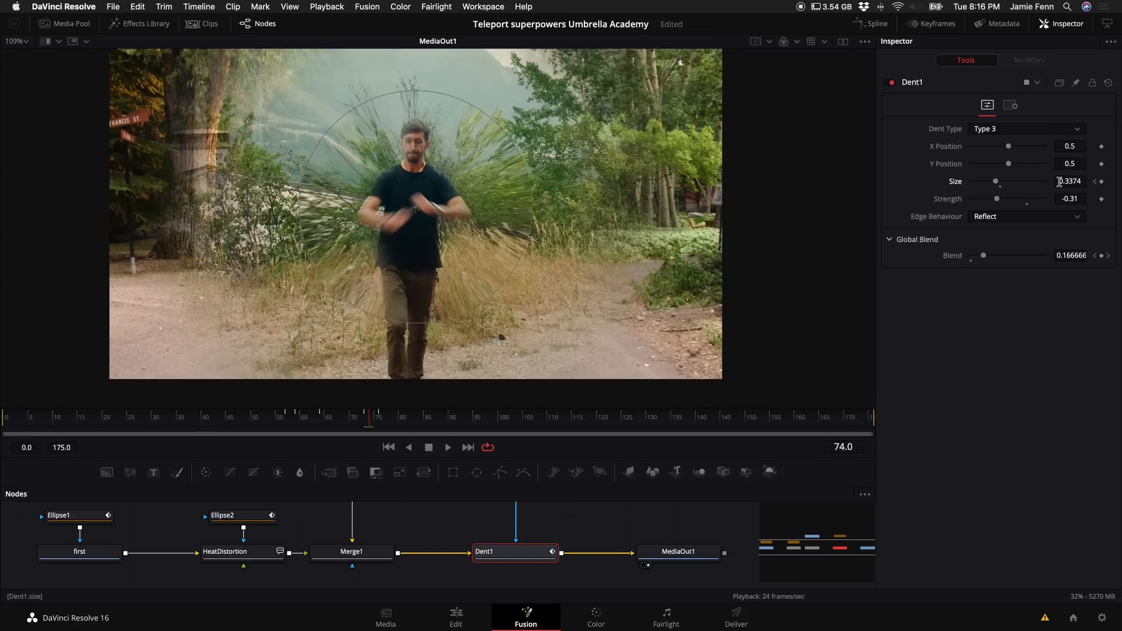
key("Right")
key("Left")
left_click_drag(999, 184, 1079, 185)
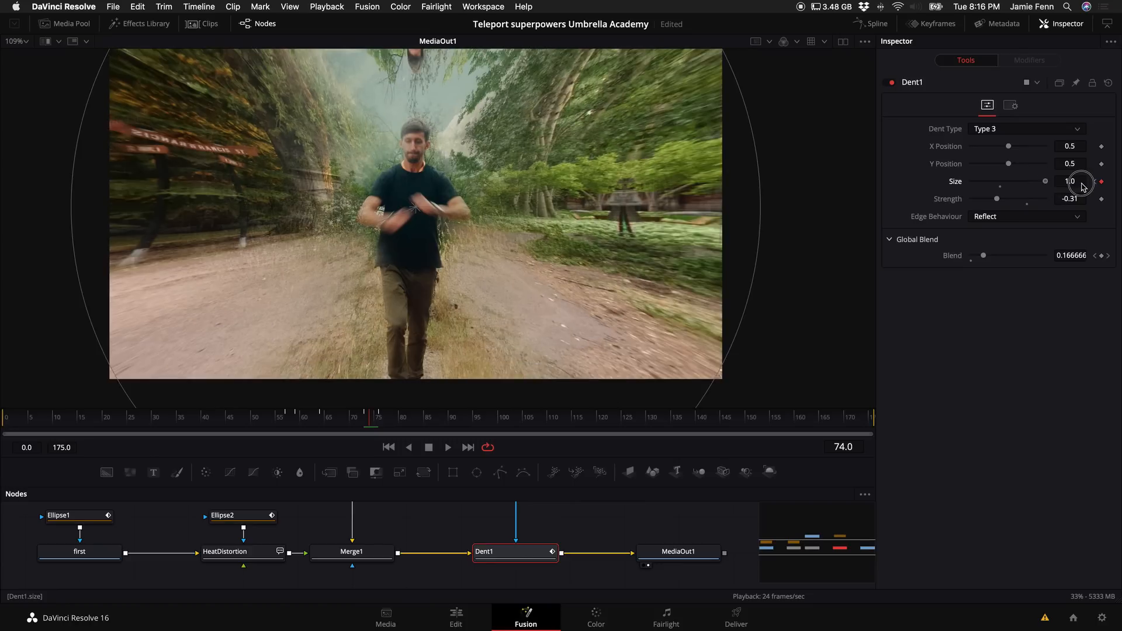
Compare Cosine and Sine at frame 74, change Dent1's type to Type 1, and weaken its Strength to -0.03.
left_click(1020, 129)
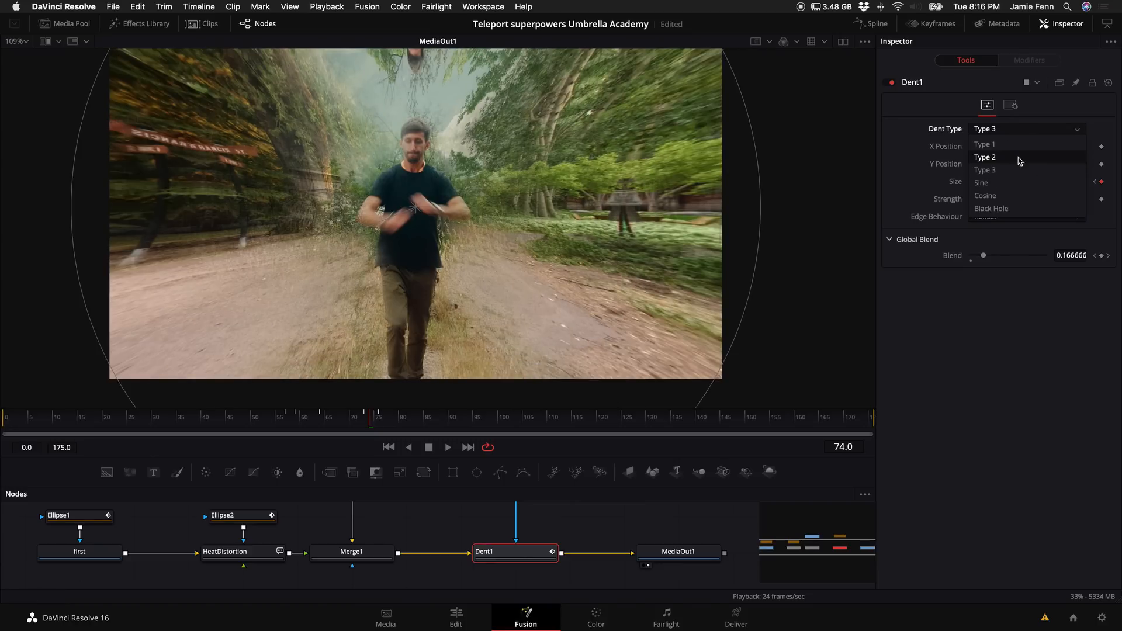
left_click(985, 196)
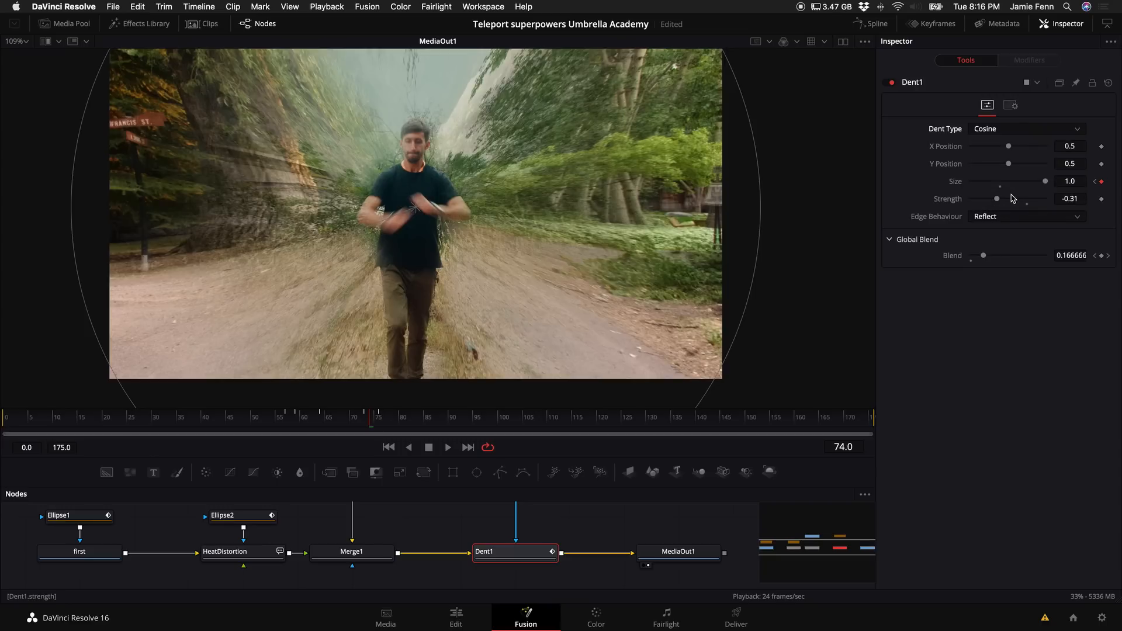
left_click(999, 131)
left_click(1000, 185)
left_click(993, 127)
left_click(999, 146)
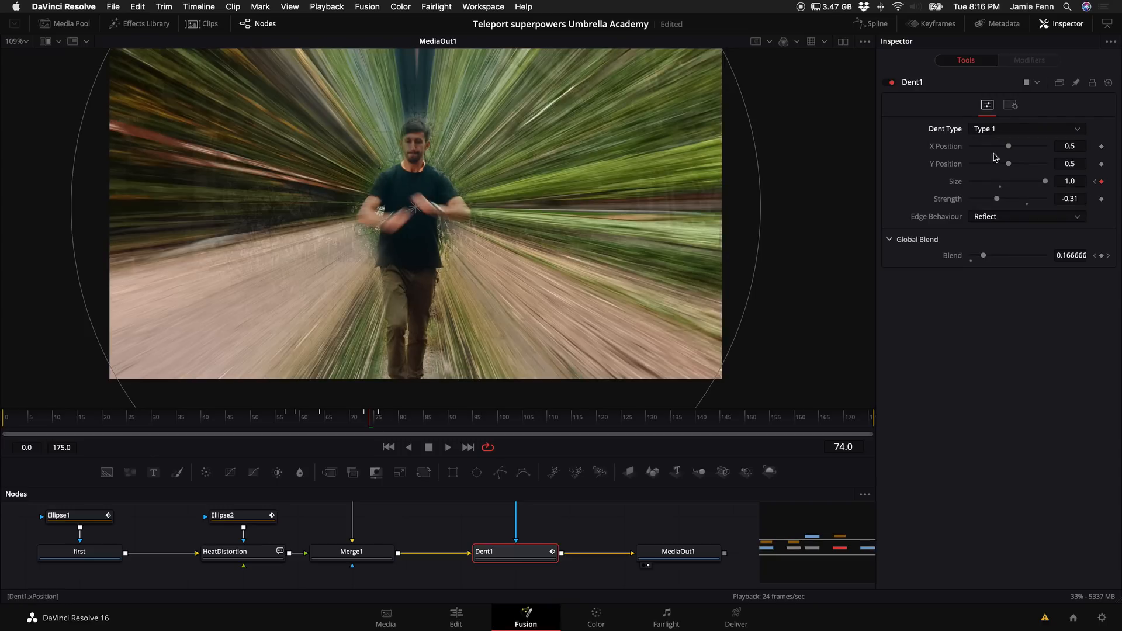
left_click_drag(998, 199, 1012, 203)
left_click_drag(1010, 205, 1009, 205)
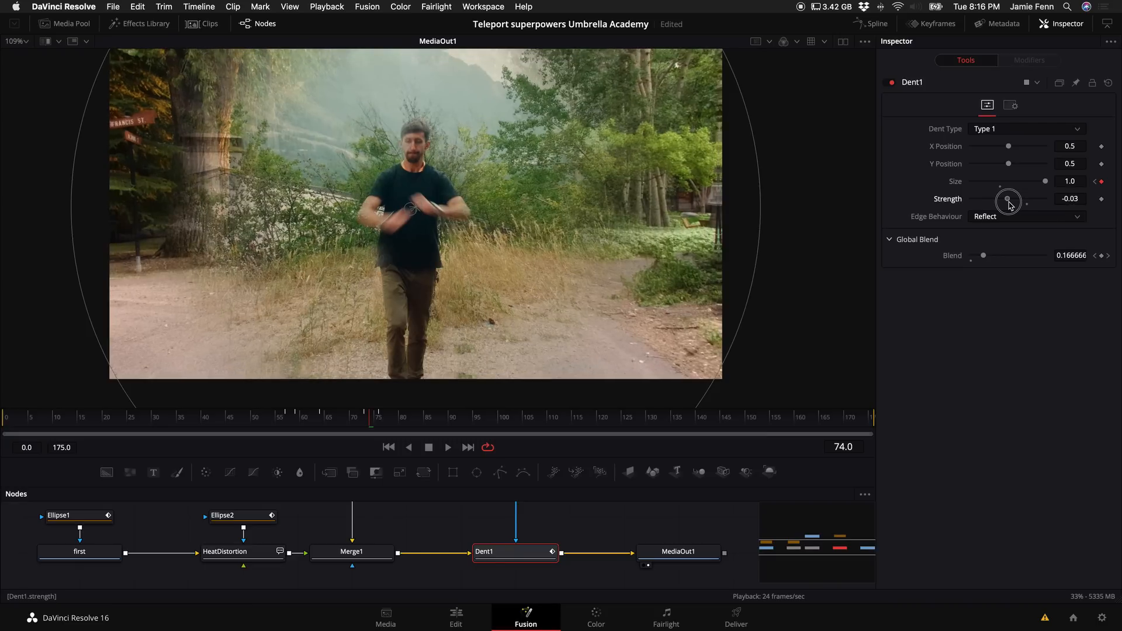
Try a Size of 0.0724 for Dent1 at frame 78, and remove that keyframe.
key("Right")
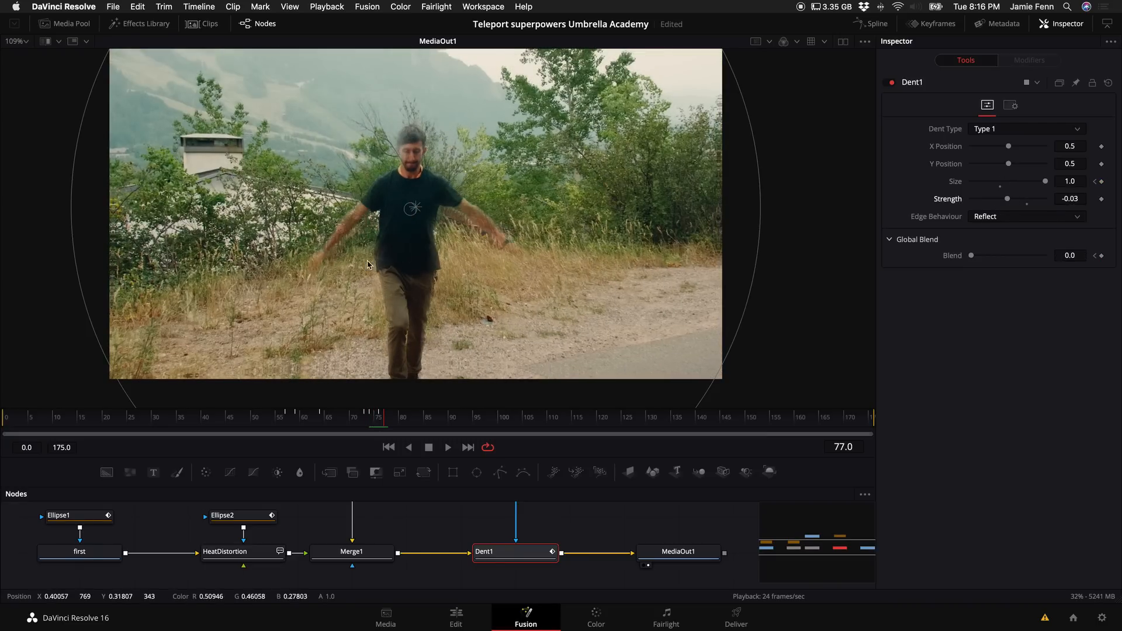
key("Right")
left_click_drag(1045, 183, 978, 197)
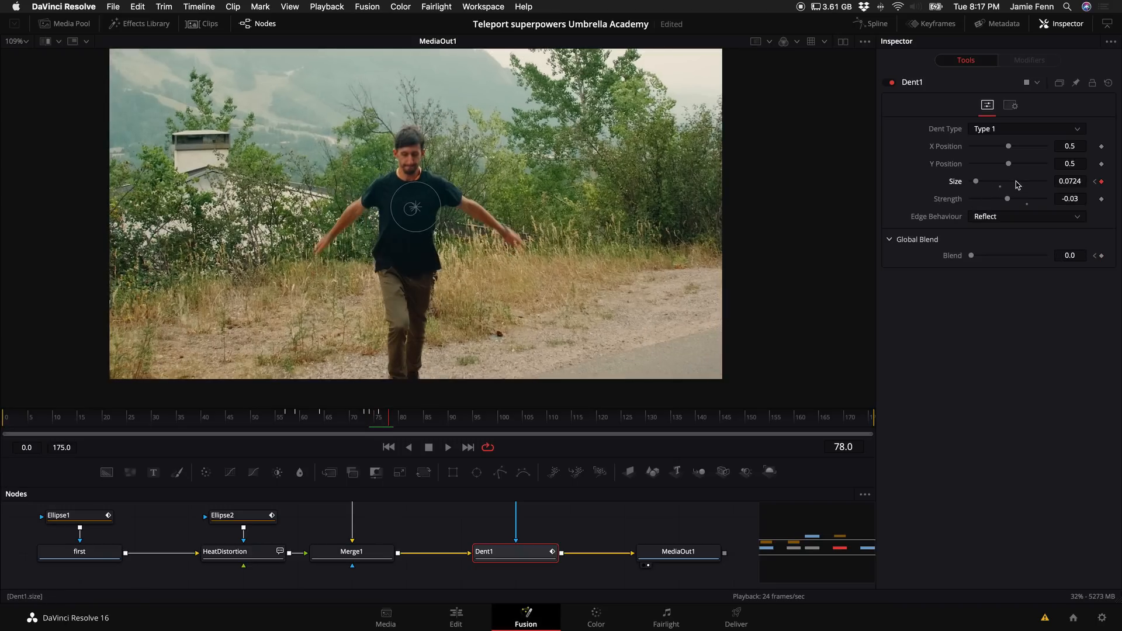
left_click(1101, 182)
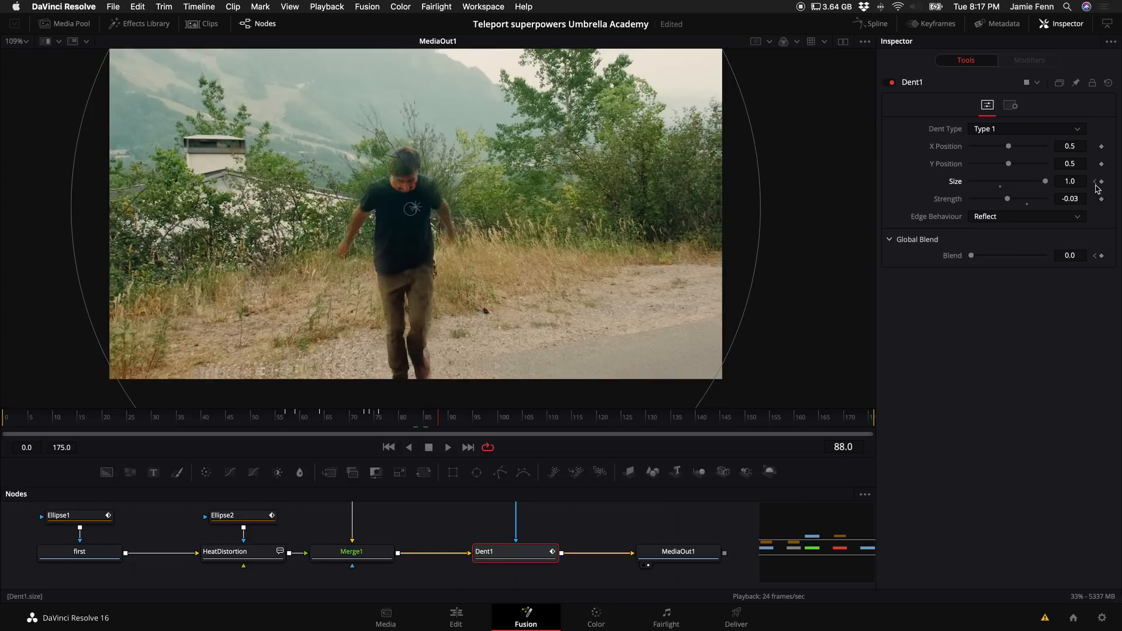
Keyframe Dent1's Size to 0.3218 at frame 90 and set its Strength to -0.09.
left_click_drag(1045, 183, 1007, 204)
Examine how the Polygon1 mask follows the man between frames 72 and 90.
scroll(533, 546, "up", 2)
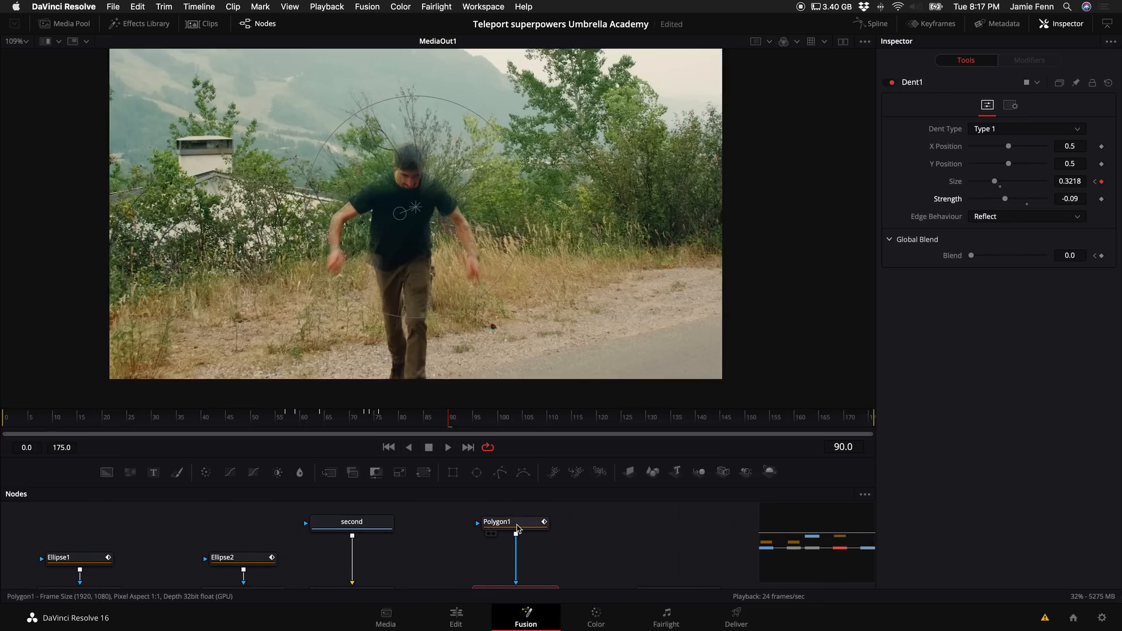
left_click(519, 530)
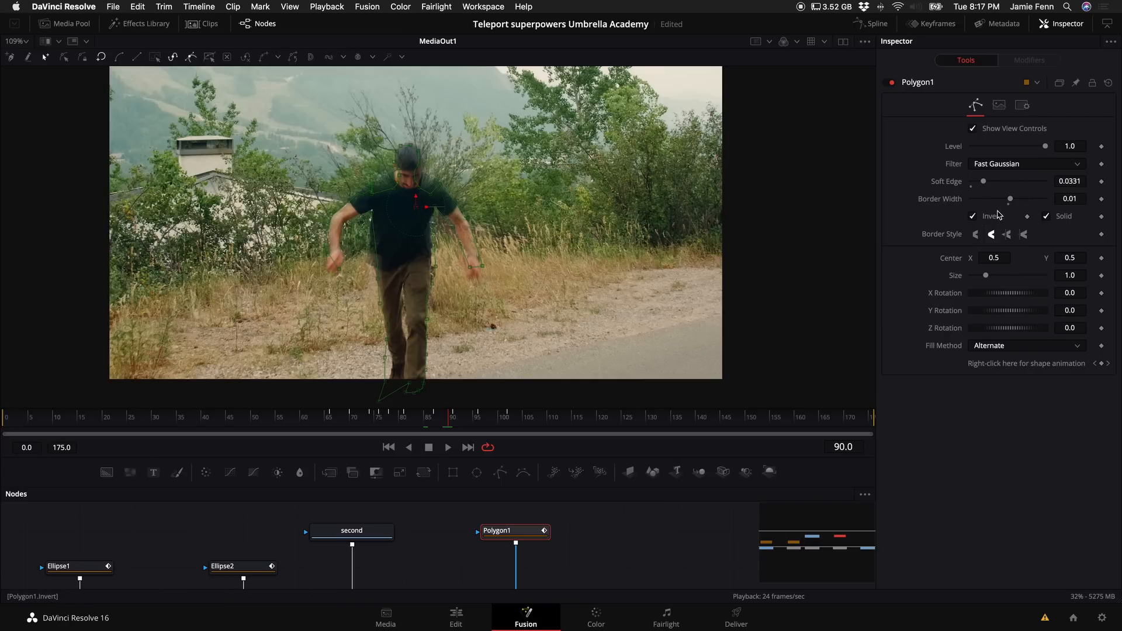
key("j")
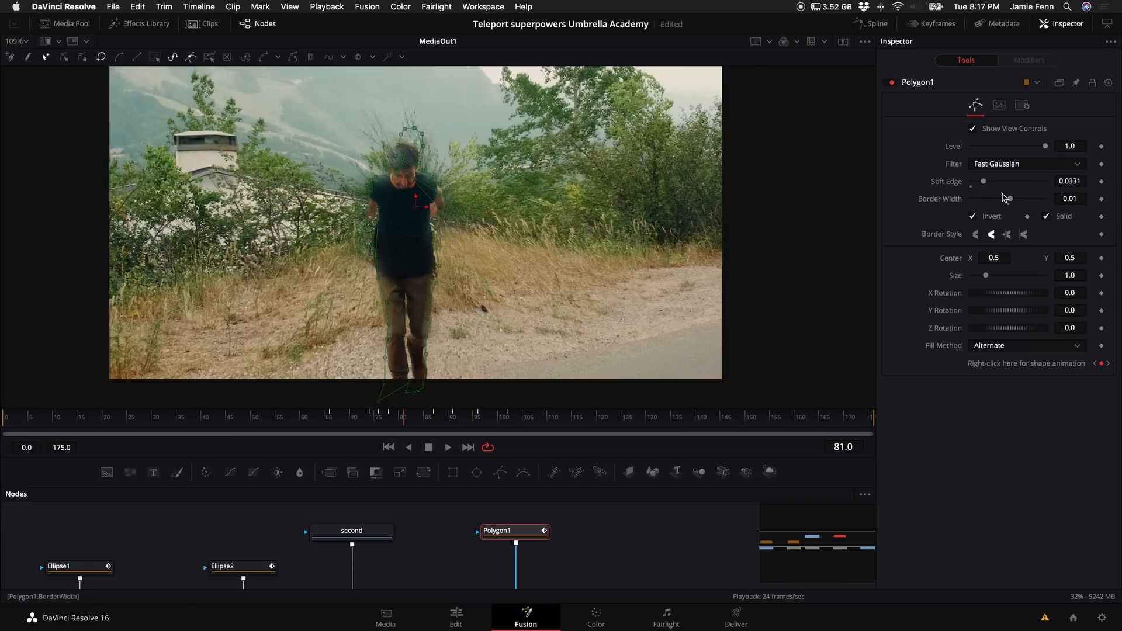
key("Right")
key("Right")
key("Right")
key("Left")
key("Left")
key("Left")
key("Left")
key("Left")
key("Left")
key("Left")
key("Left")
key("Left")
key("Left")
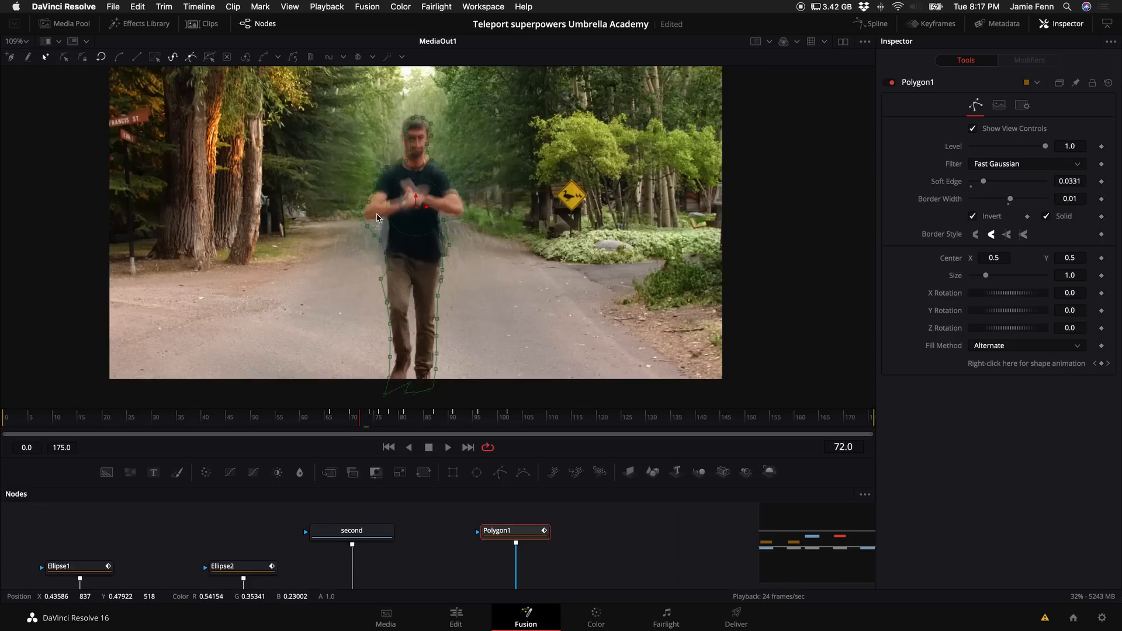
key("Right")
key("Right")
key("Right")
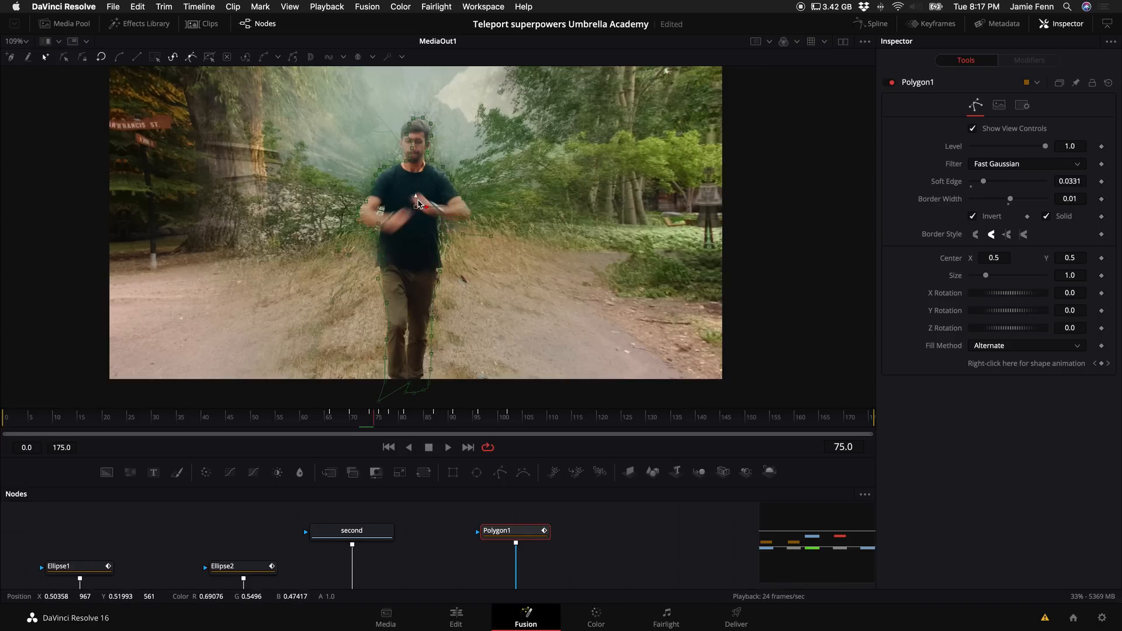
Keyframe Polygon1's Soft Edge and Border Width at frame 75, and change them to 0.0268 and 0.035 at frame 79.
left_click(1101, 198)
key("Right")
key("Right")
key("Right")
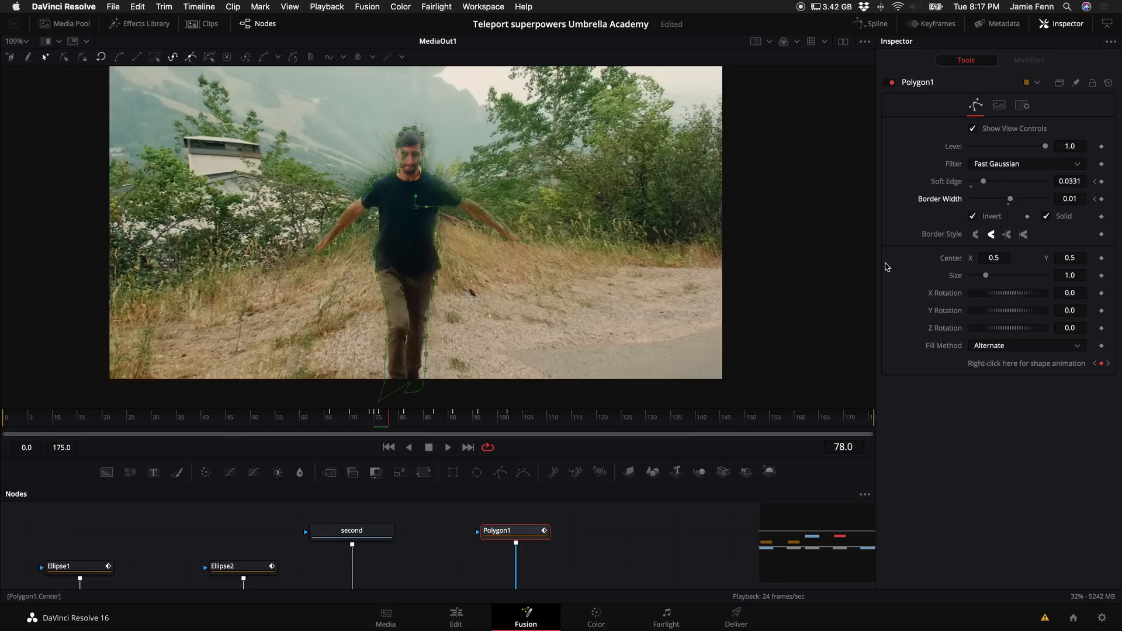
key("Right")
left_click_drag(983, 181, 1012, 198)
left_click_drag(1012, 198, 1014, 198)
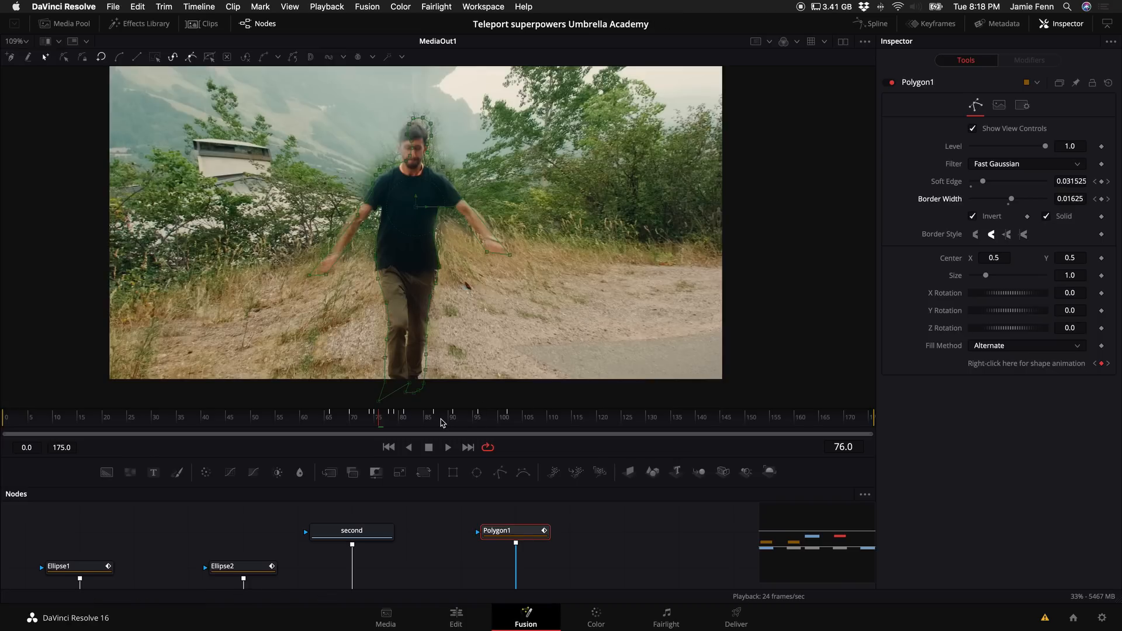
Play back the teleport transition from about frame 70 to 92 to review the softened mask edge.
key("Left")
key("Left")
key("Left")
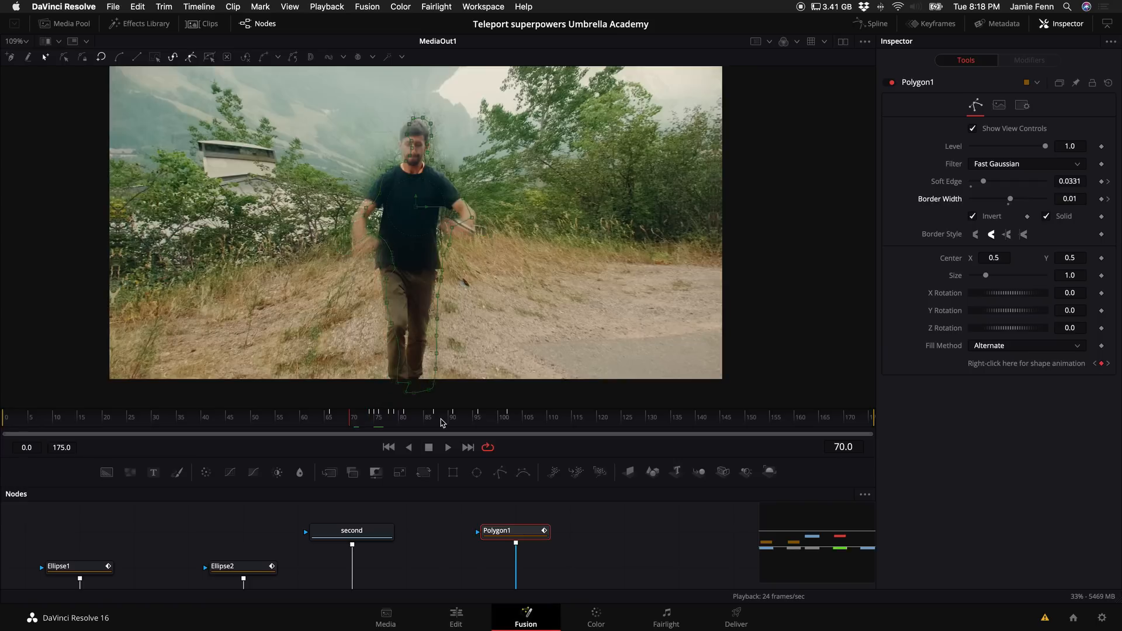
key("Left")
key("Left")
key("Left")
key("Left")
key("space")
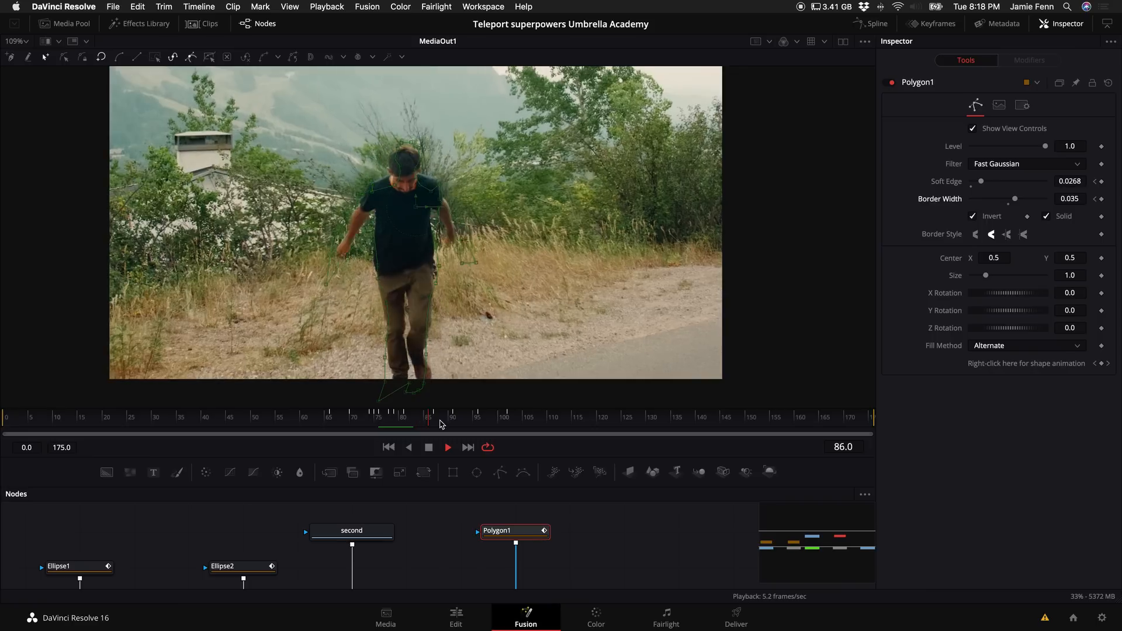
key("space")
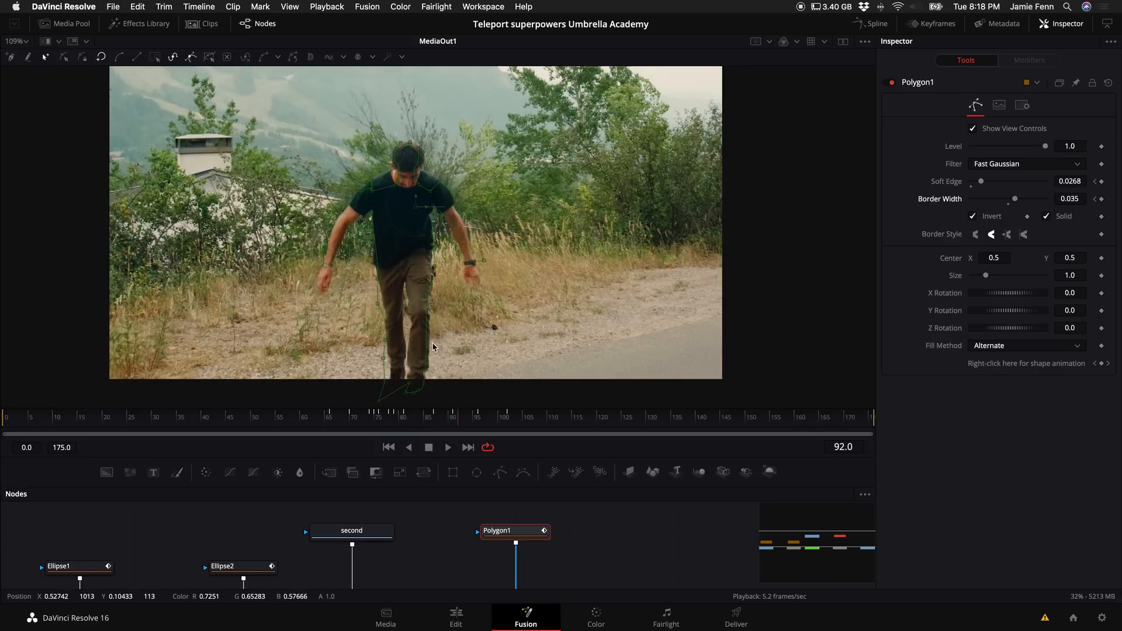
Step back through the frames before 92 and reduce Polygon1's keyframed Border Width to 0.006.
key("Right")
key("Left")
key("Left")
key("Left")
key("Left")
key("Left")
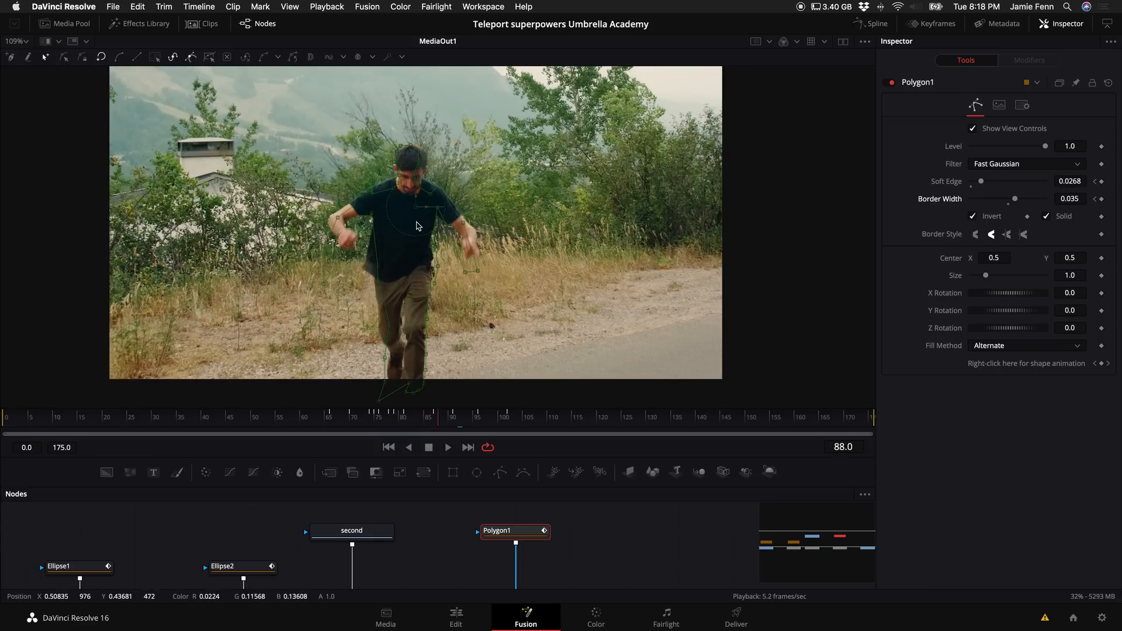
key("Left")
key("Left")
key("Left")
key("Left")
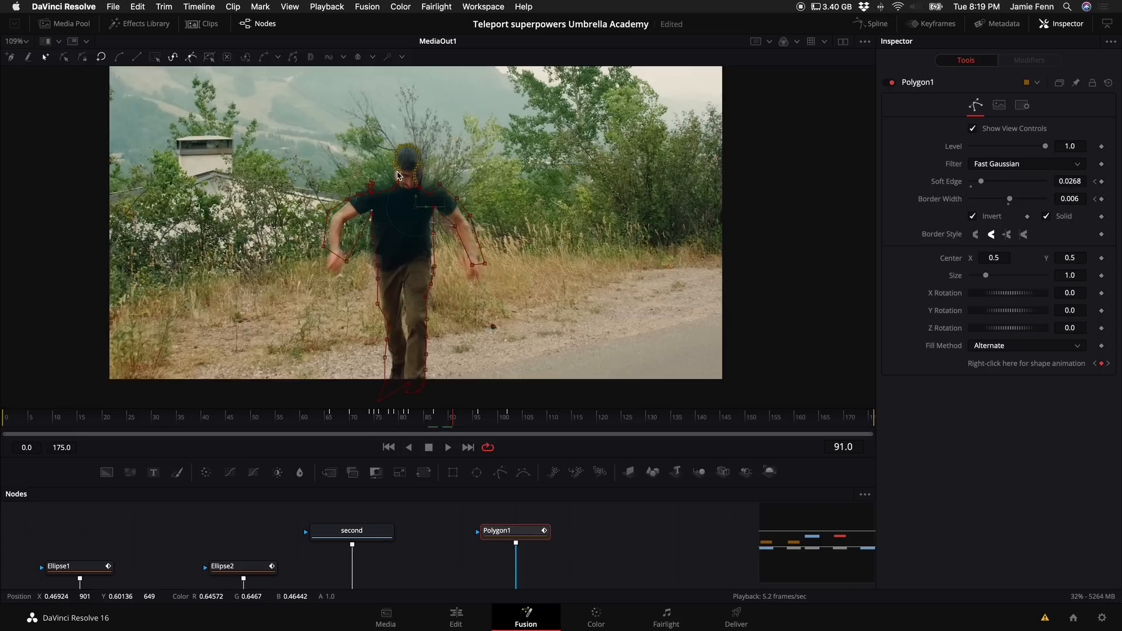
Examine how closely the Polygon1 mask follows the man's head and arms from frame 91 to beyond 96.
key("Right")
key("Right")
key("Right")
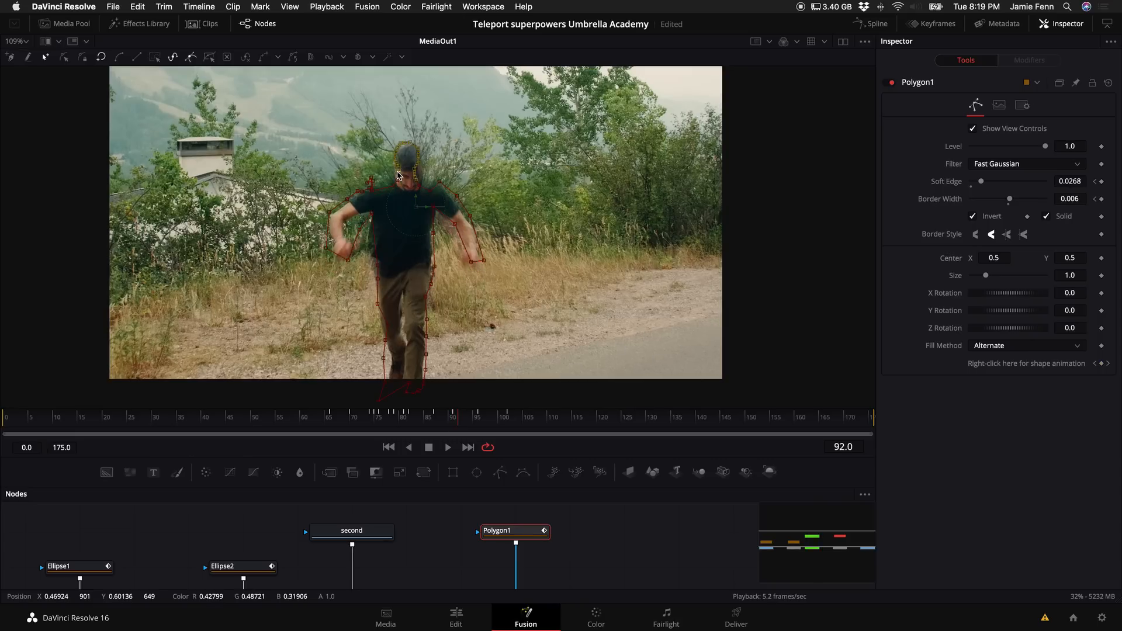
key("Right")
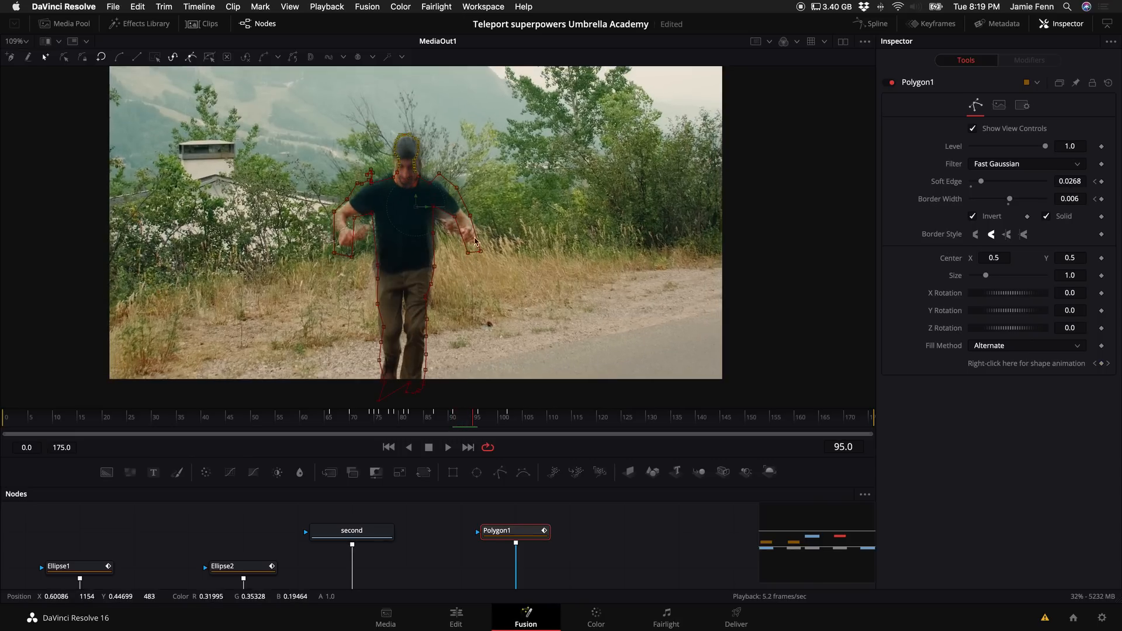
key("Right")
left_click(370, 217)
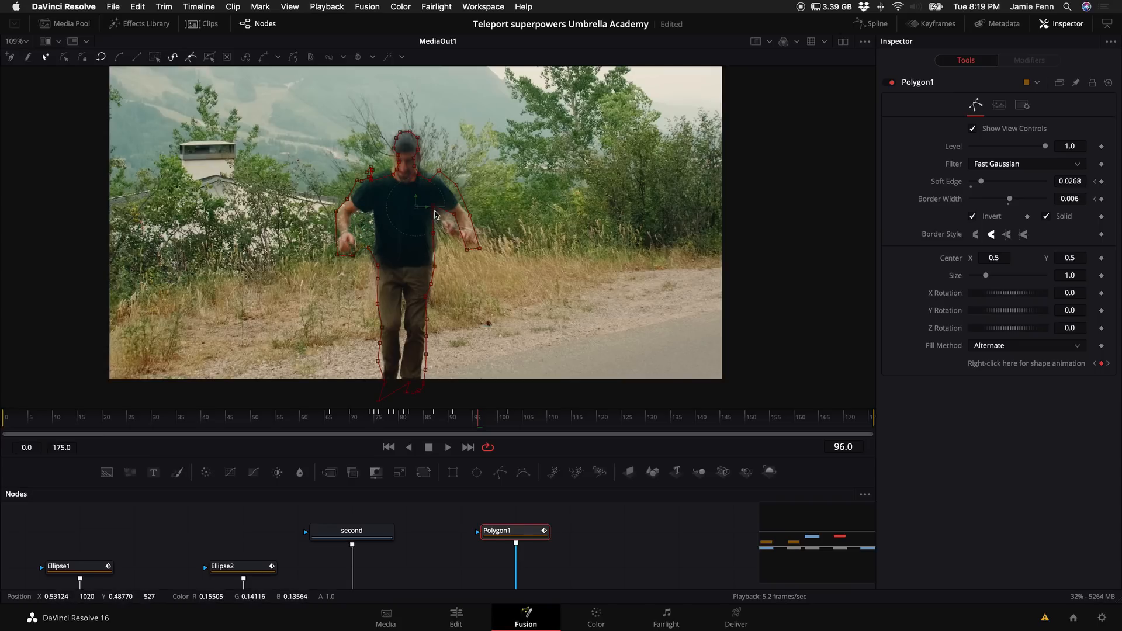
key("Right")
key("Right")
key("Left")
key("Left")
key("Left")
key("Left")
key("Left")
key("Left")
key("Left")
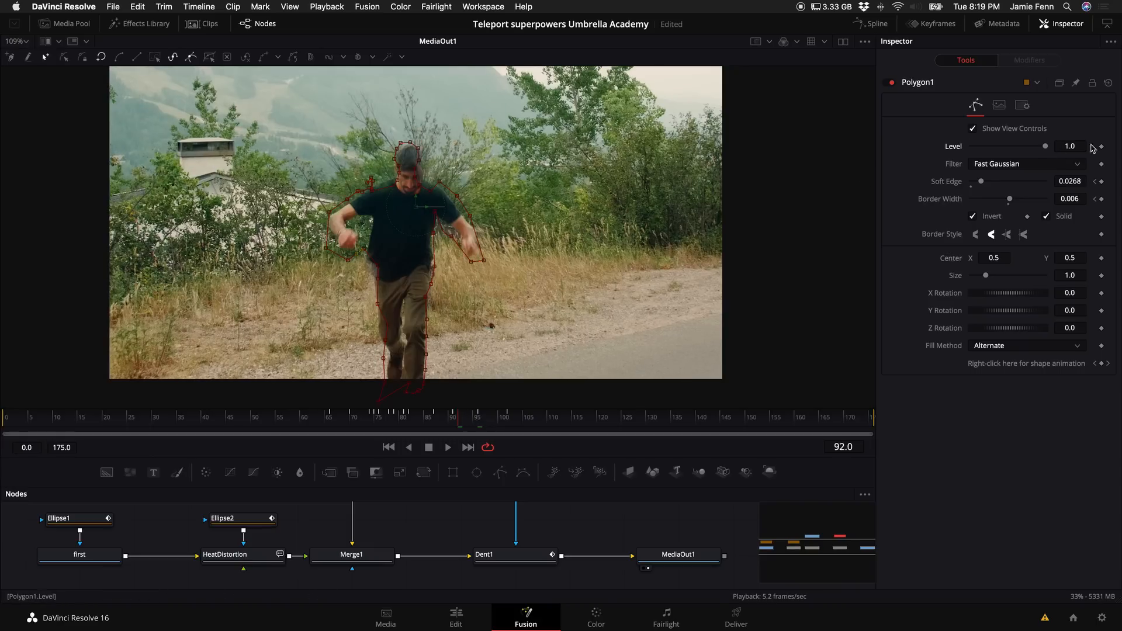
Enlarge the node area, keyframe Polygon1's Level at 1.0 on frame 91, and lower it to its minimum a few frames on.
scroll(506, 566, "up", 2)
left_click_drag(563, 457, 560, 406)
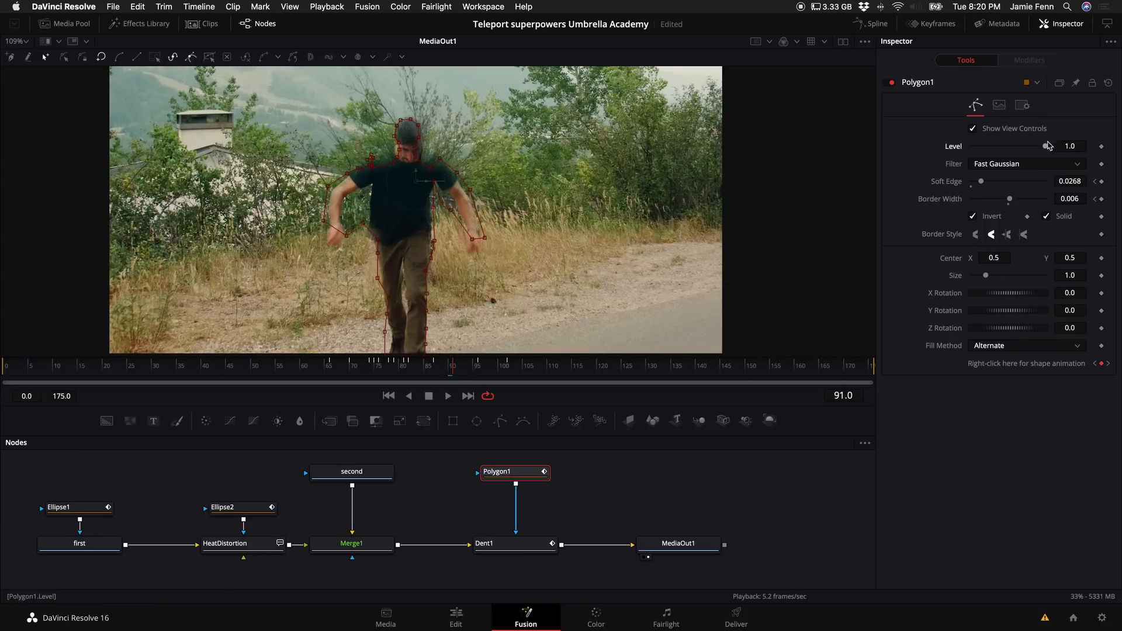
left_click(1101, 148)
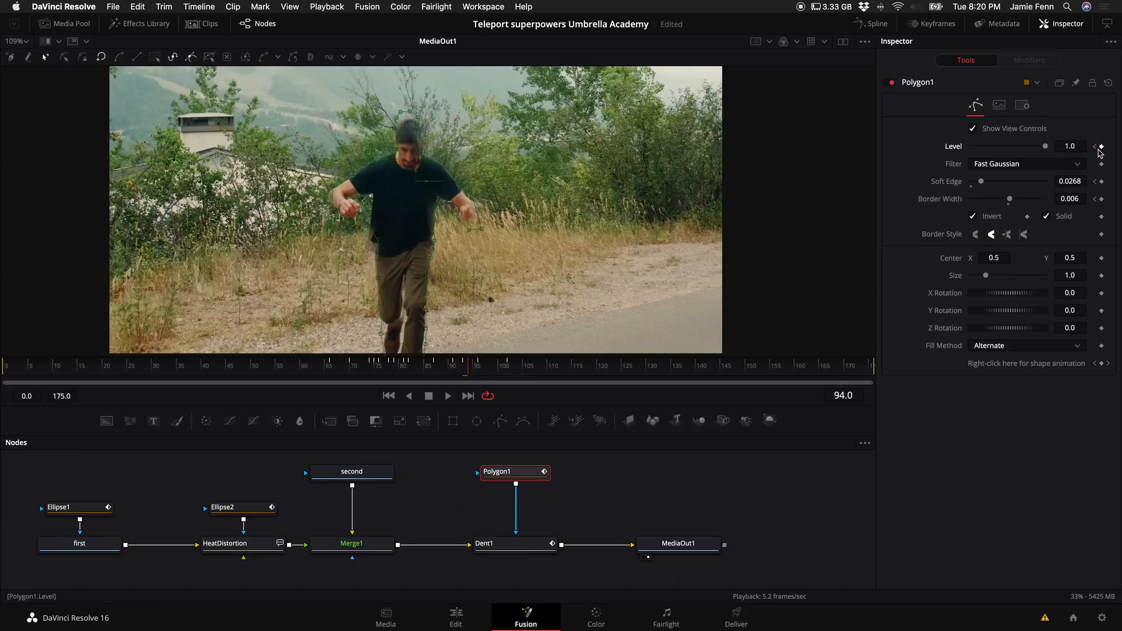
left_click_drag(1045, 146, 780, 168)
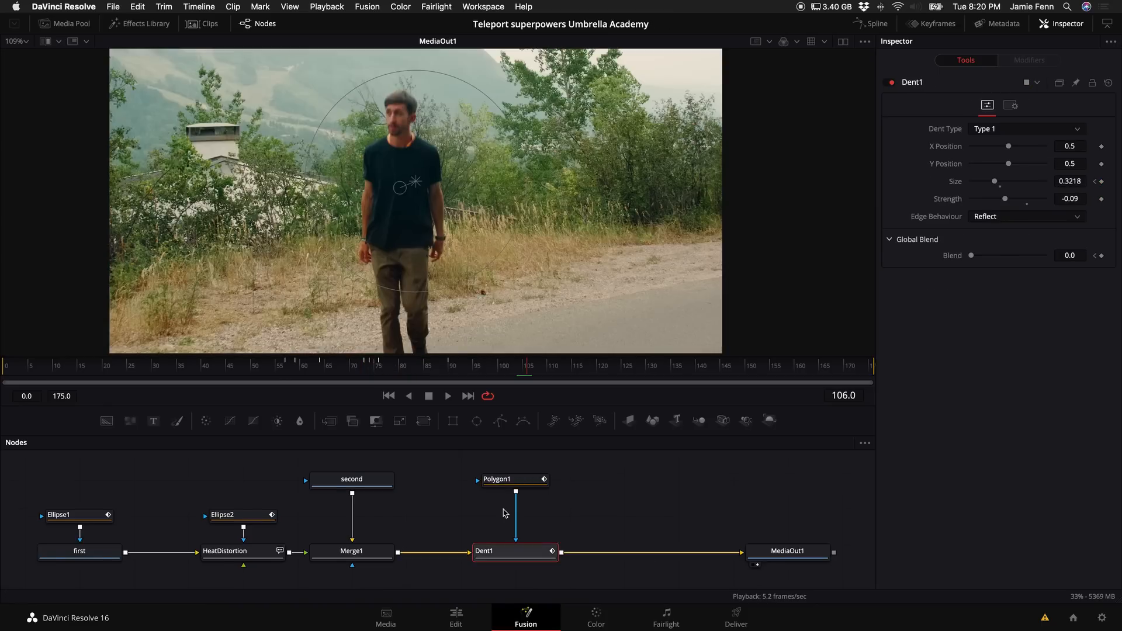
Make room before MediaOut1 and insert a second HeatDistortion node between Dent1 and MediaOut1.
left_click_drag(773, 552, 827, 553)
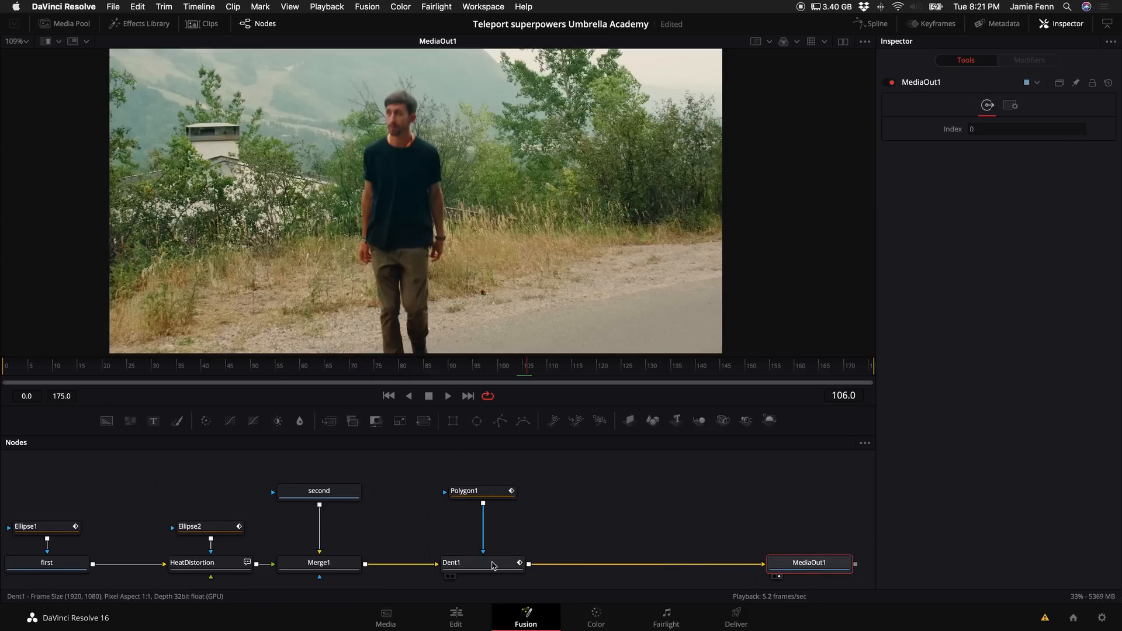
left_click(657, 533)
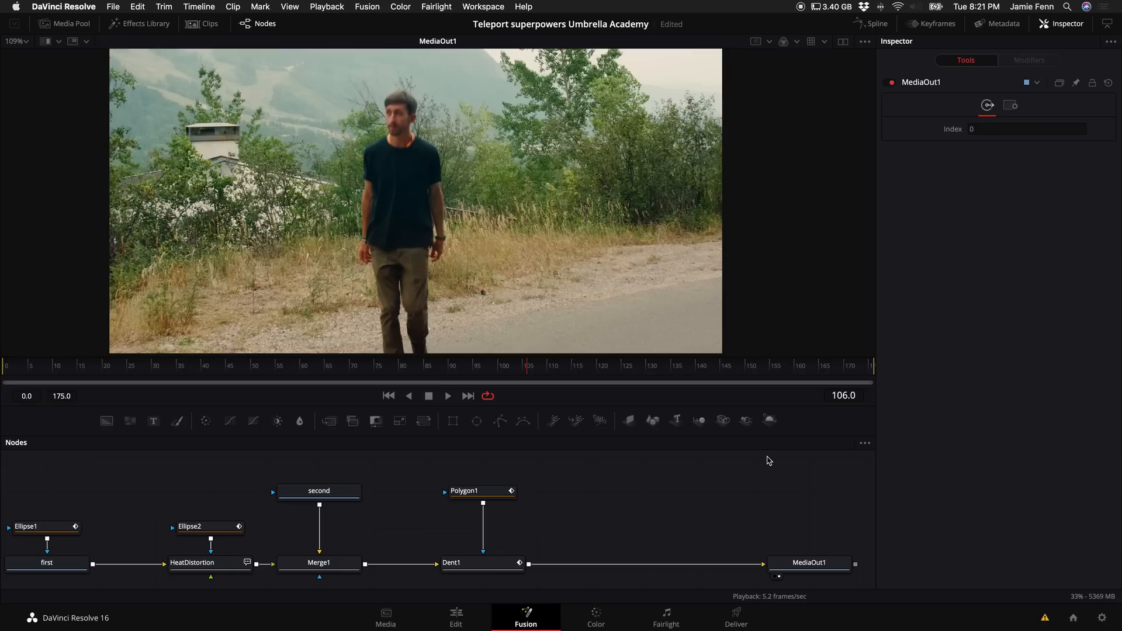
key("shift+space")
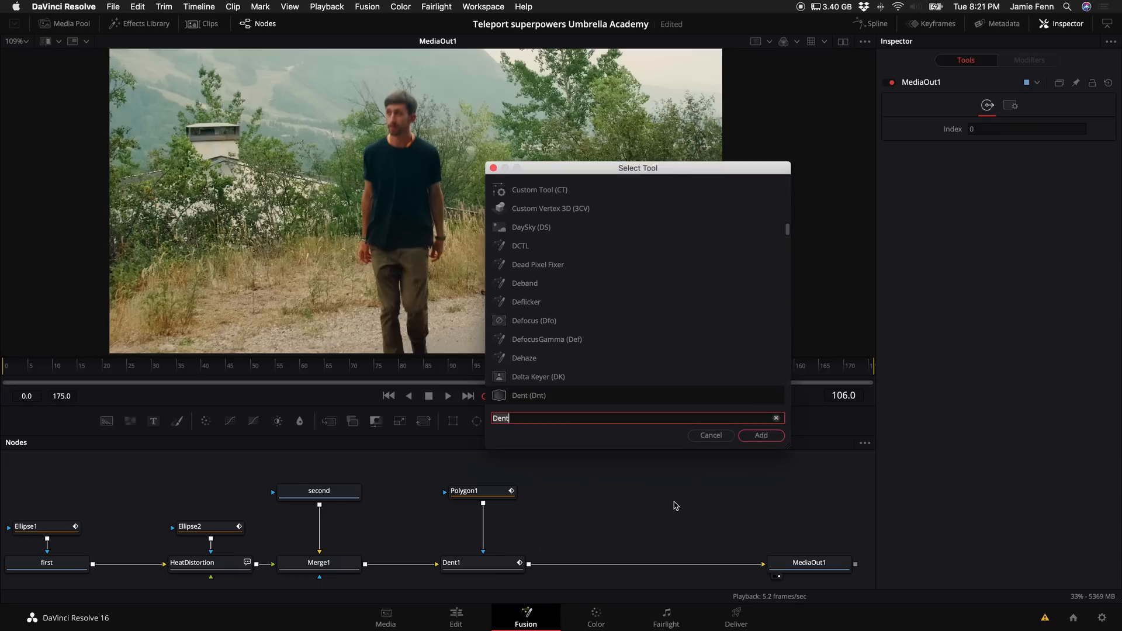
type("heat")
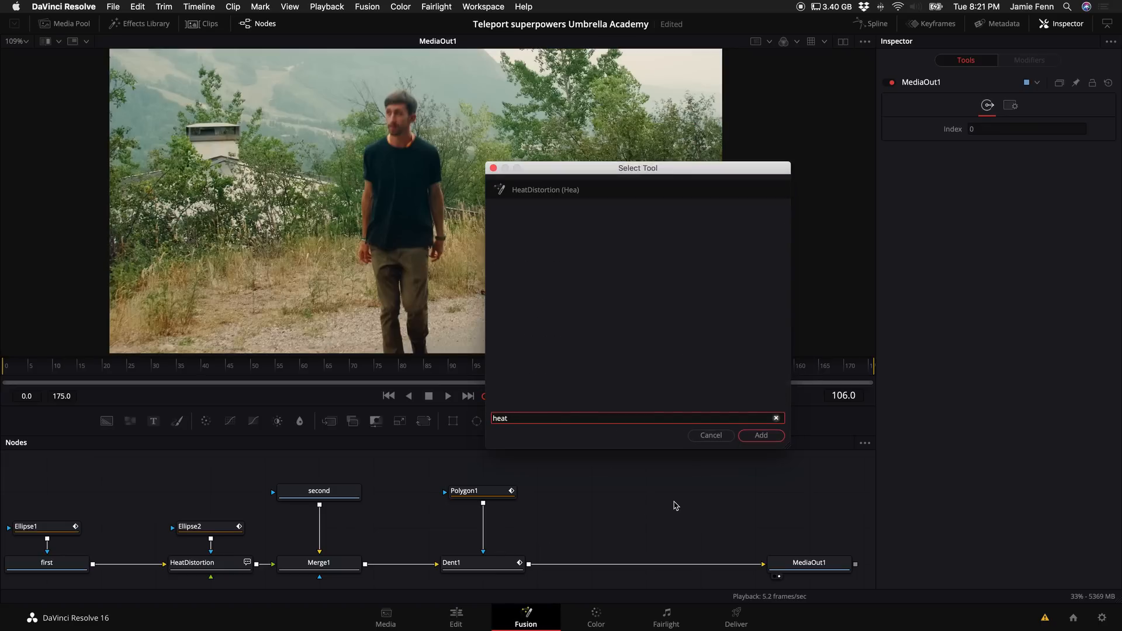
key("Return")
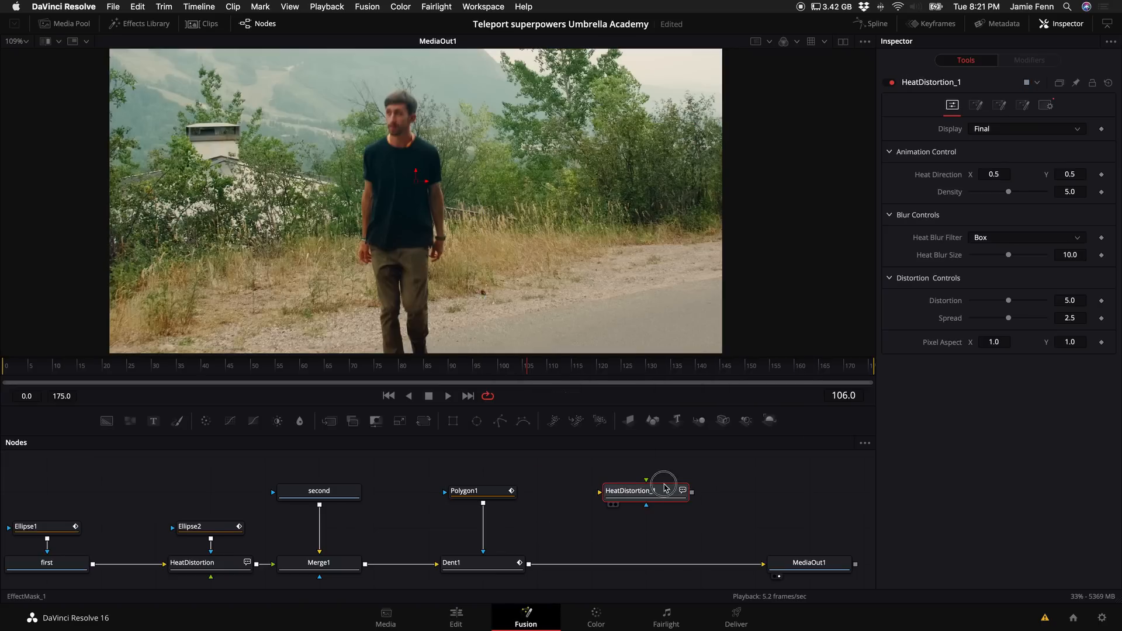
left_click_drag(643, 492, 645, 571)
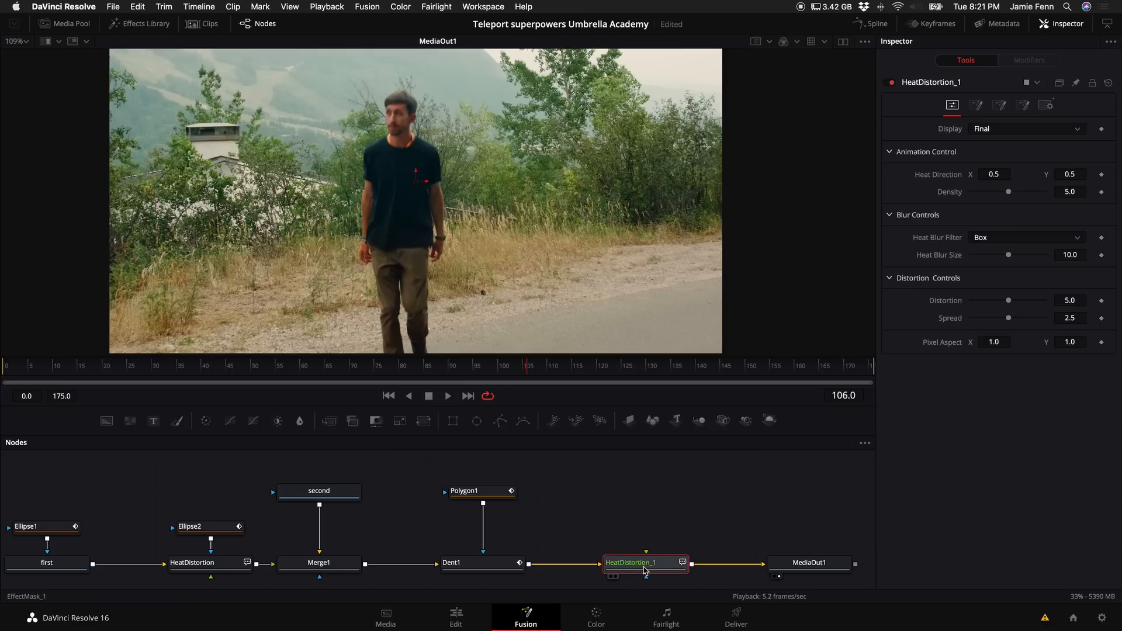
Keyframe HeatDistortion_1's Blend at 0.0 on frame 0.
left_click(505, 372)
left_click_drag(505, 372, 5, 374)
left_click(1046, 105)
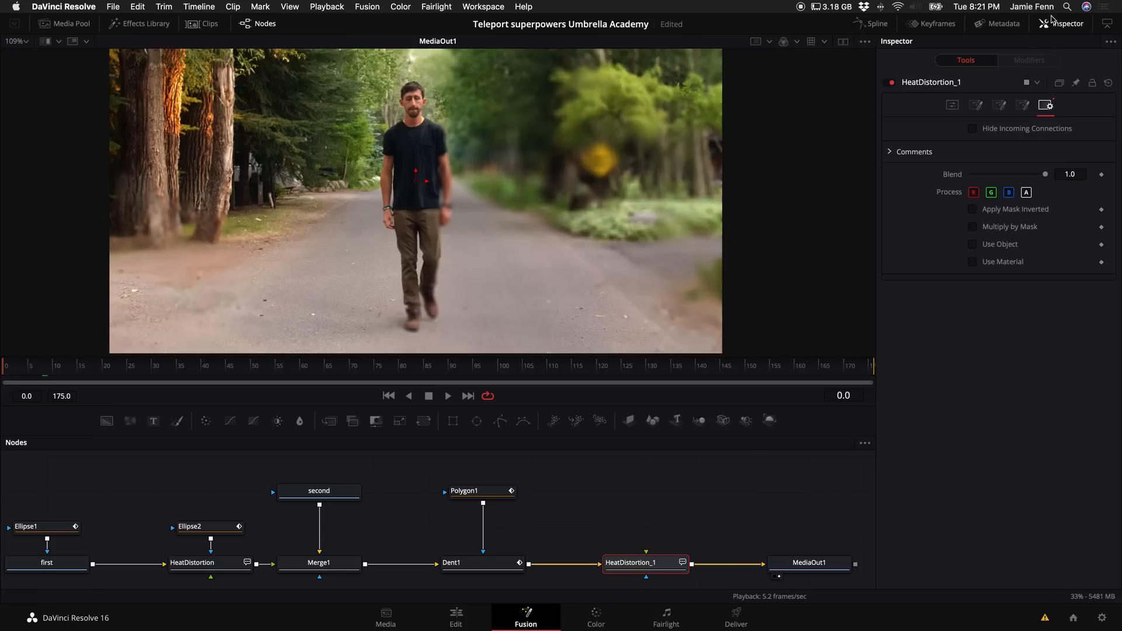
left_click_drag(1043, 174, 888, 175)
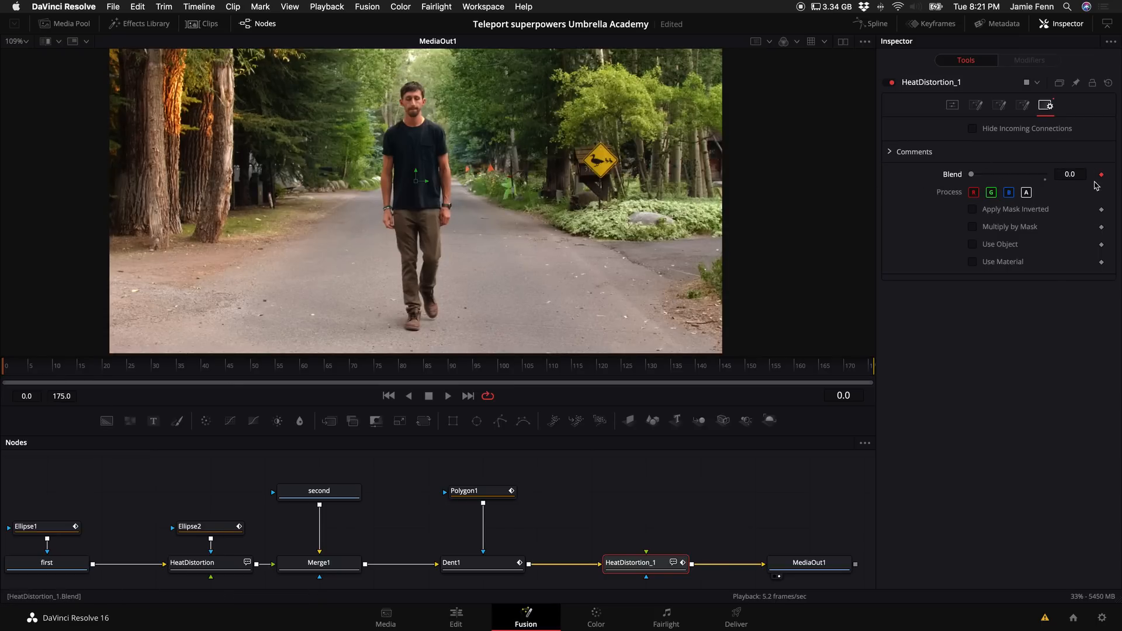
Find the frame just before the man's arms rise and keyframe HeatDistortion_1's Blend at 0.0 on frame 63.
left_click_drag(178, 366, 339, 372)
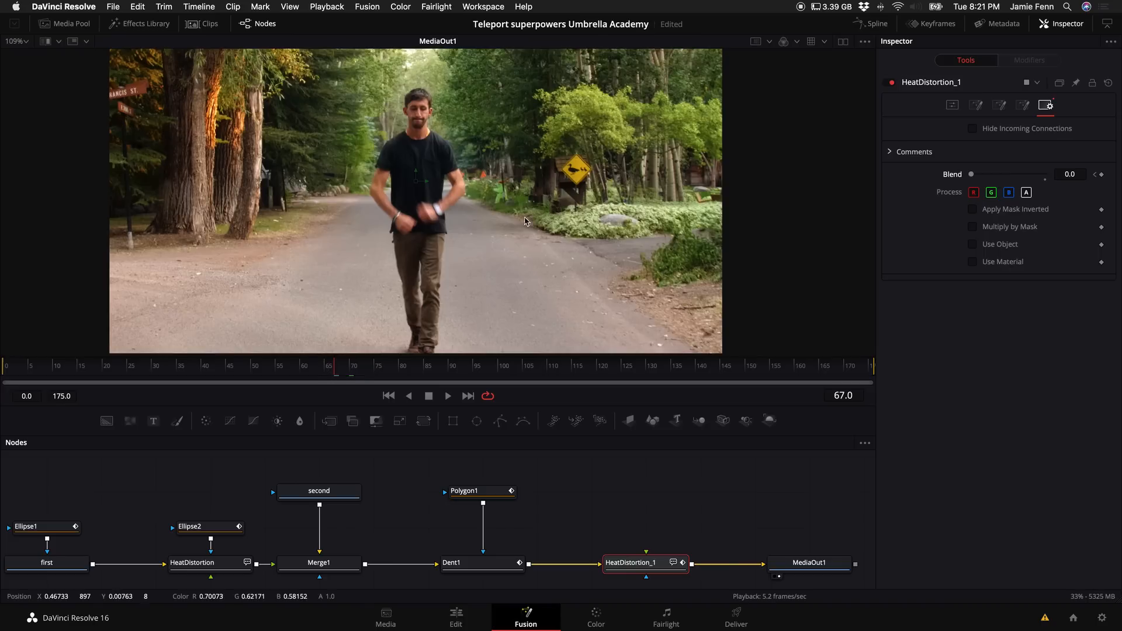
key("Left")
key("Left")
key("Left")
key("Right")
key("Right")
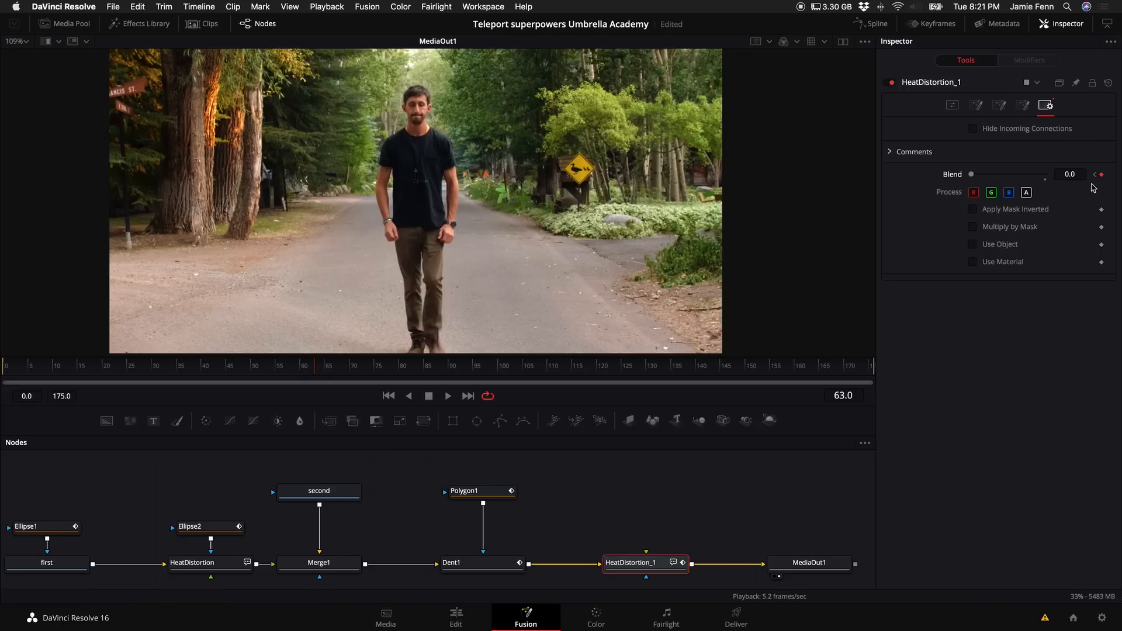
Keyframe HeatDistortion_1's Blend at 1.0 on frames 75 and 74.
key("Right")
key("Right")
key("Right")
key("Right")
key("Right")
key("Right")
key("Right")
key("Right")
key("Right")
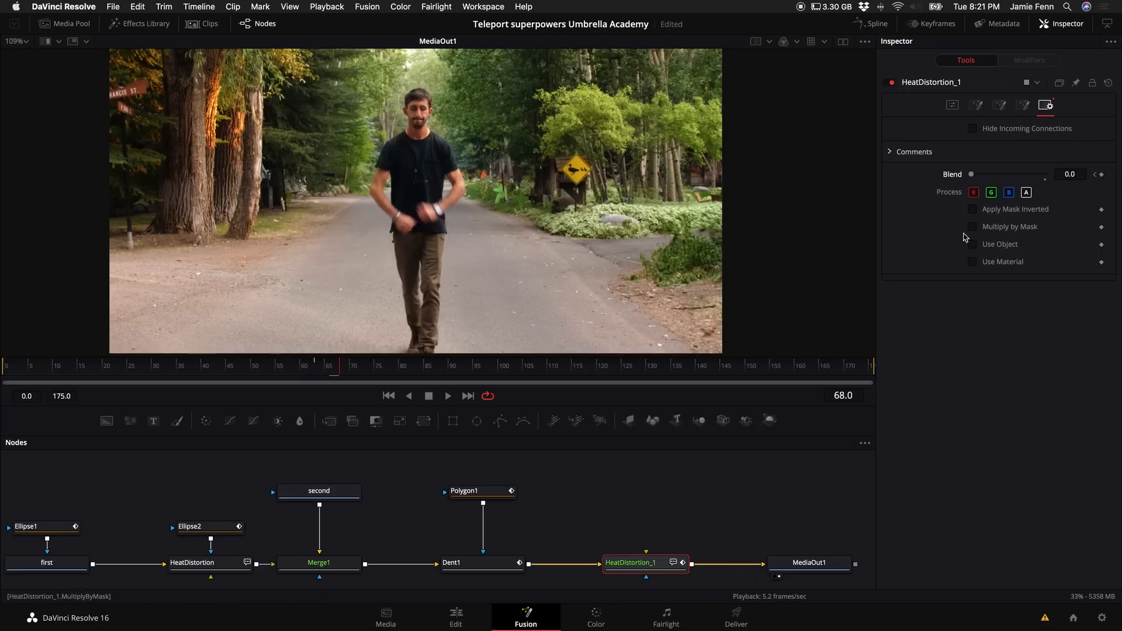
key("Right")
key("Right")
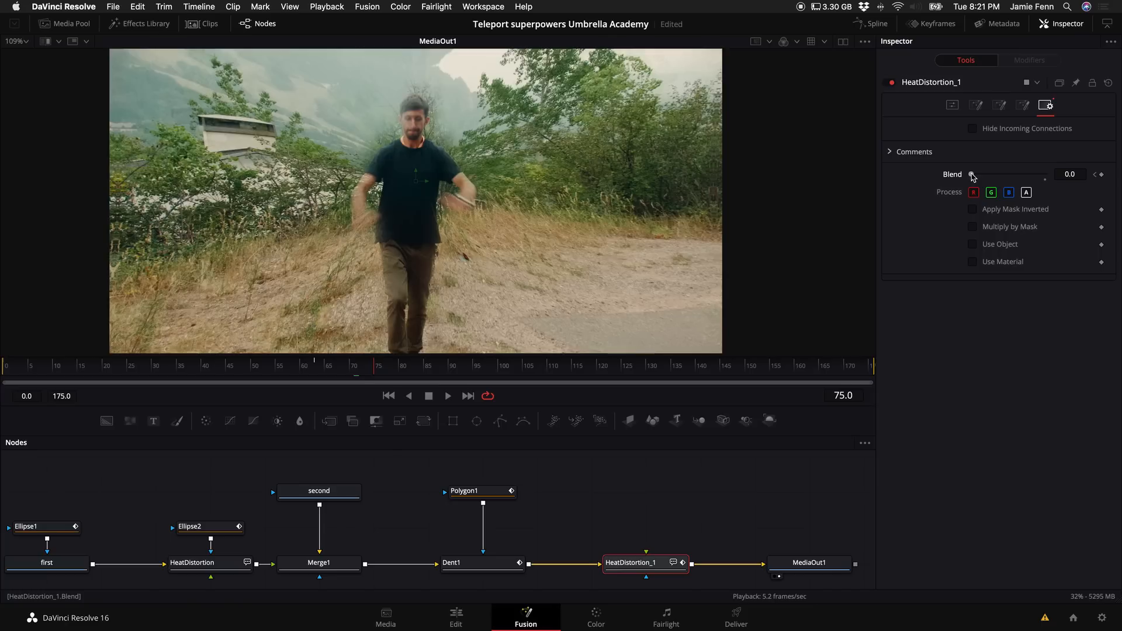
left_click_drag(972, 174, 1119, 170)
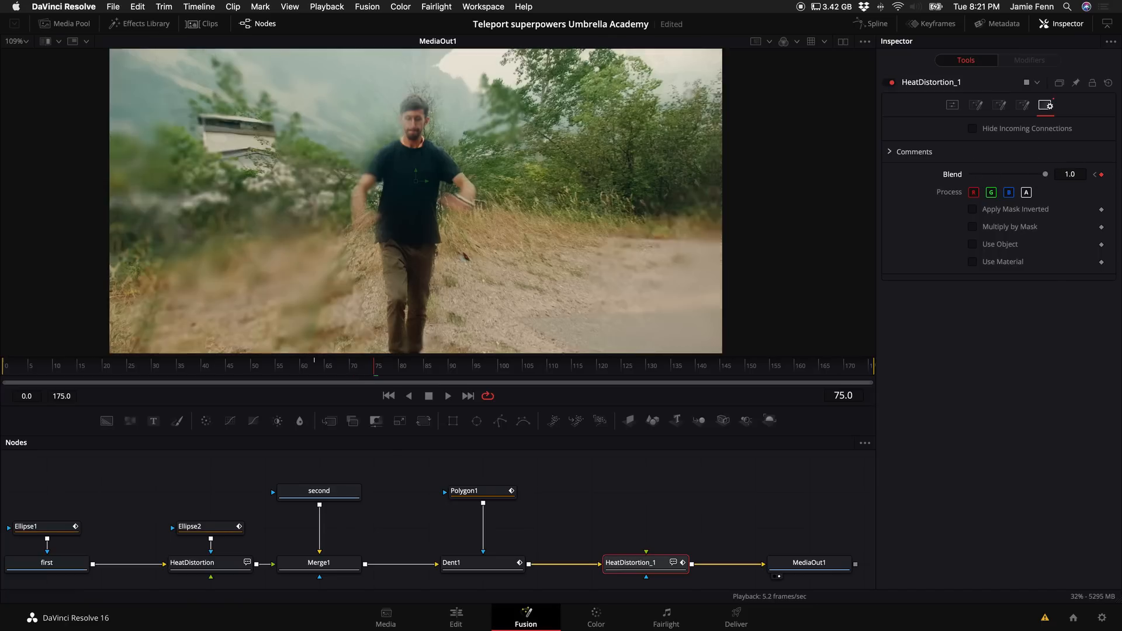
key("Left")
left_click_drag(1039, 174, 1081, 178)
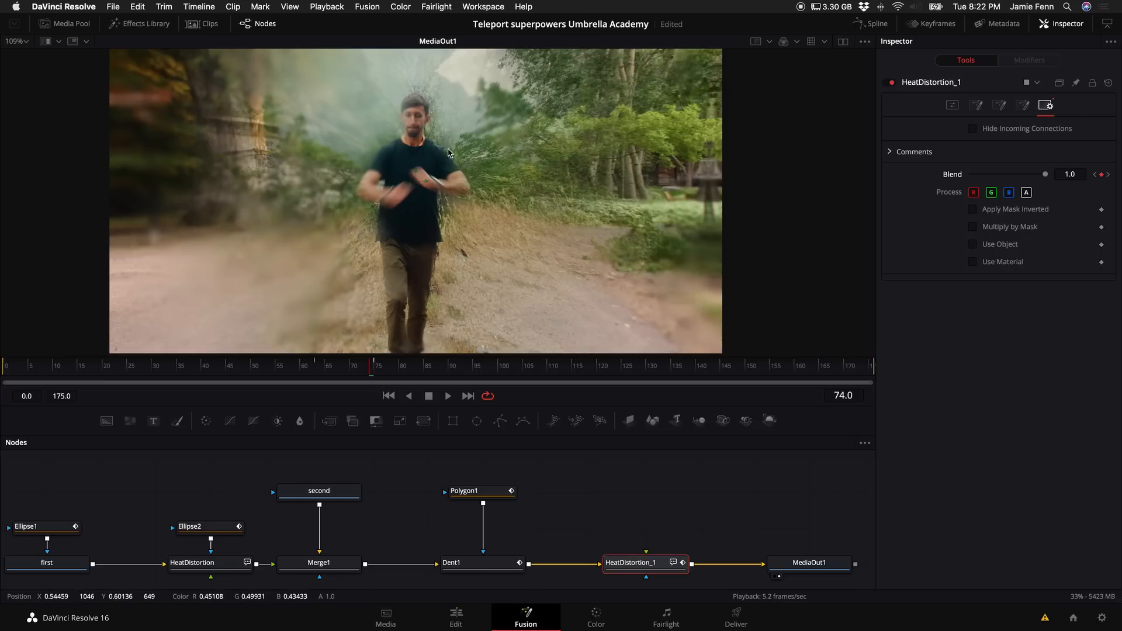
Compare Heat Blur Size extremes for HeatDistortion_1, and set it to 0.0 with Distortion 8.5 and Spread 0.866.
left_click(952, 105)
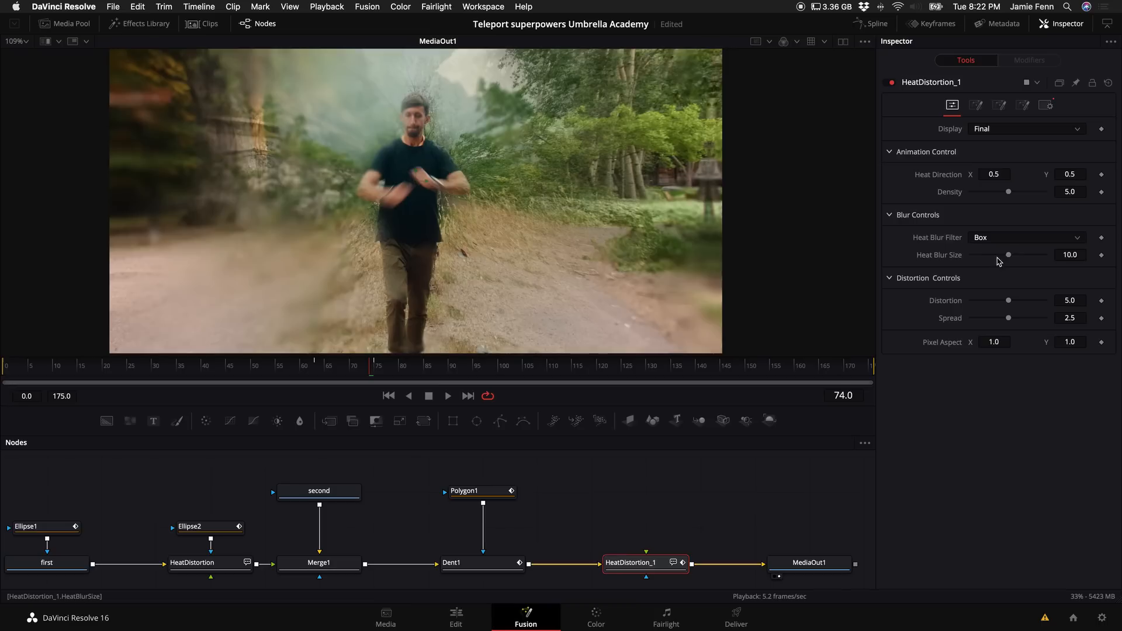
left_click_drag(1009, 258, 867, 263)
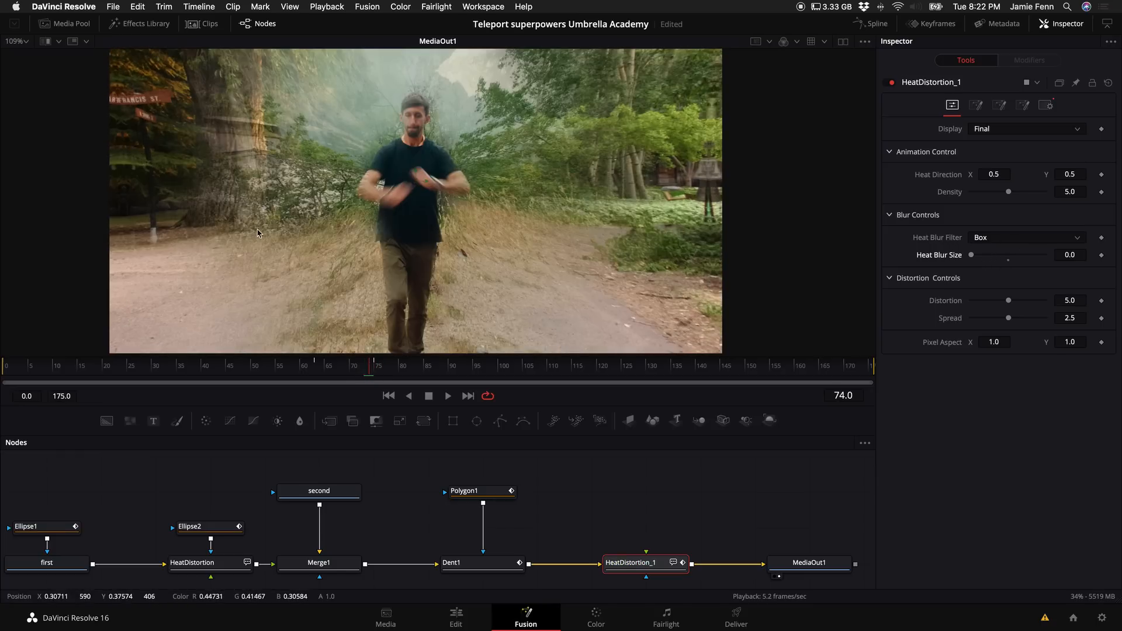
left_click_drag(971, 255, 1104, 257)
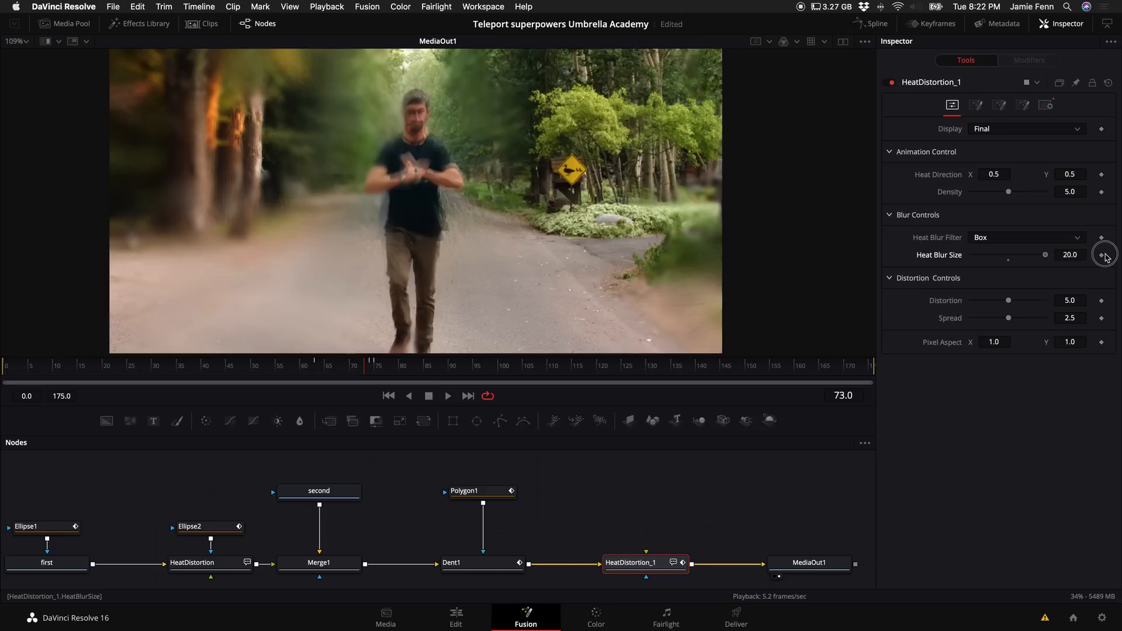
left_click_drag(1103, 257, 801, 265)
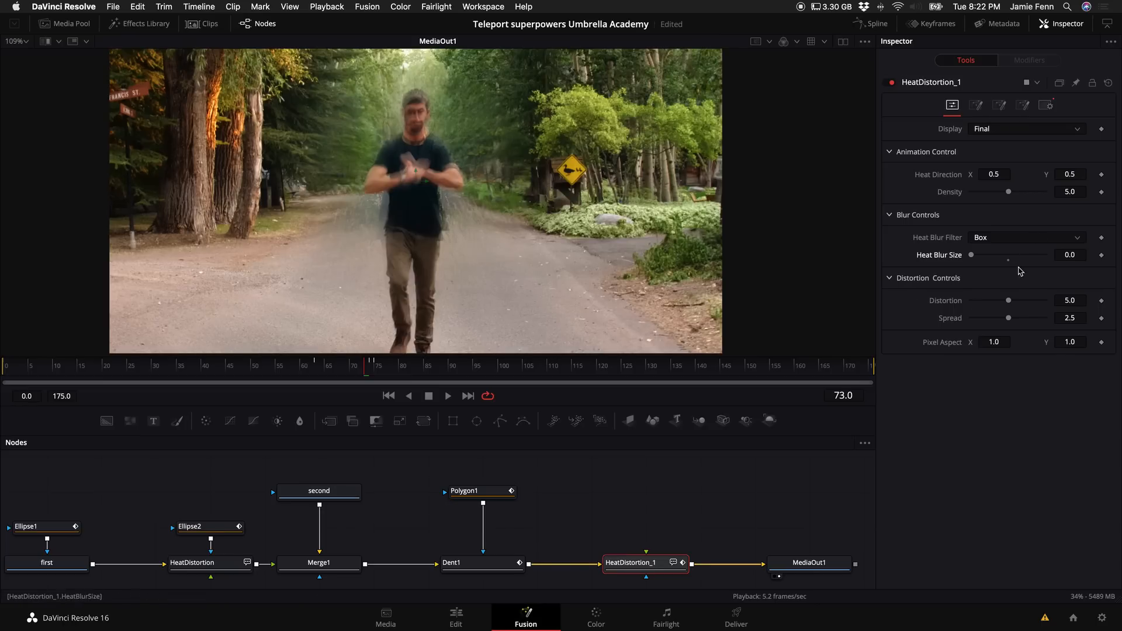
left_click_drag(1008, 303, 987, 324)
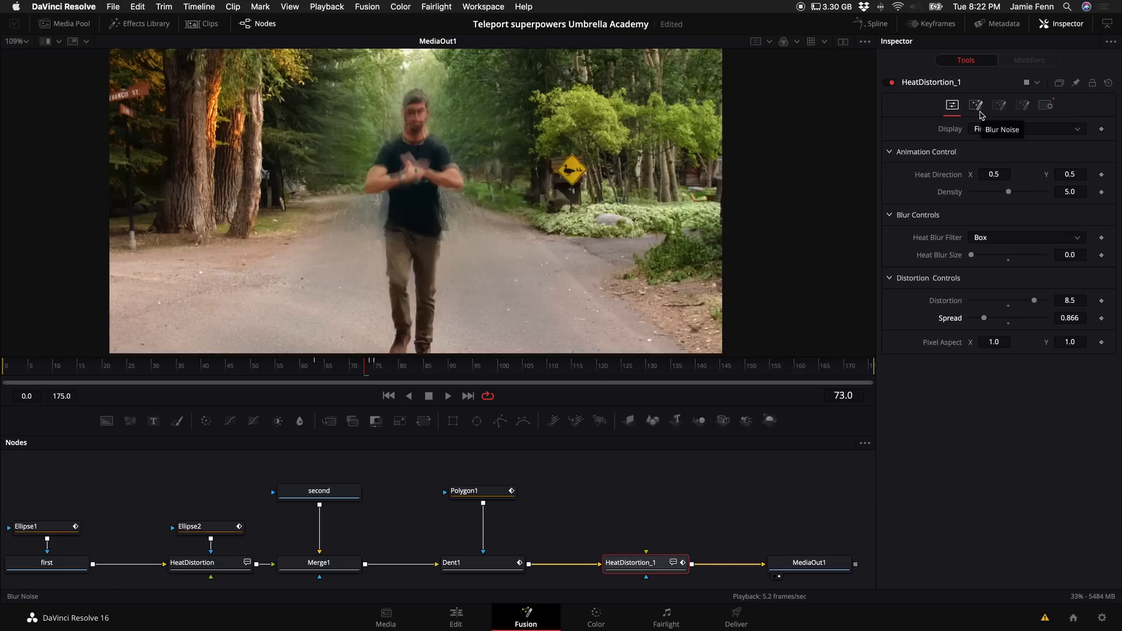
Set HeatDistortion_1's heat noise Scale to 3.15 and its Seethe Rate to 0.063.
left_click(976, 105)
left_click(1002, 107)
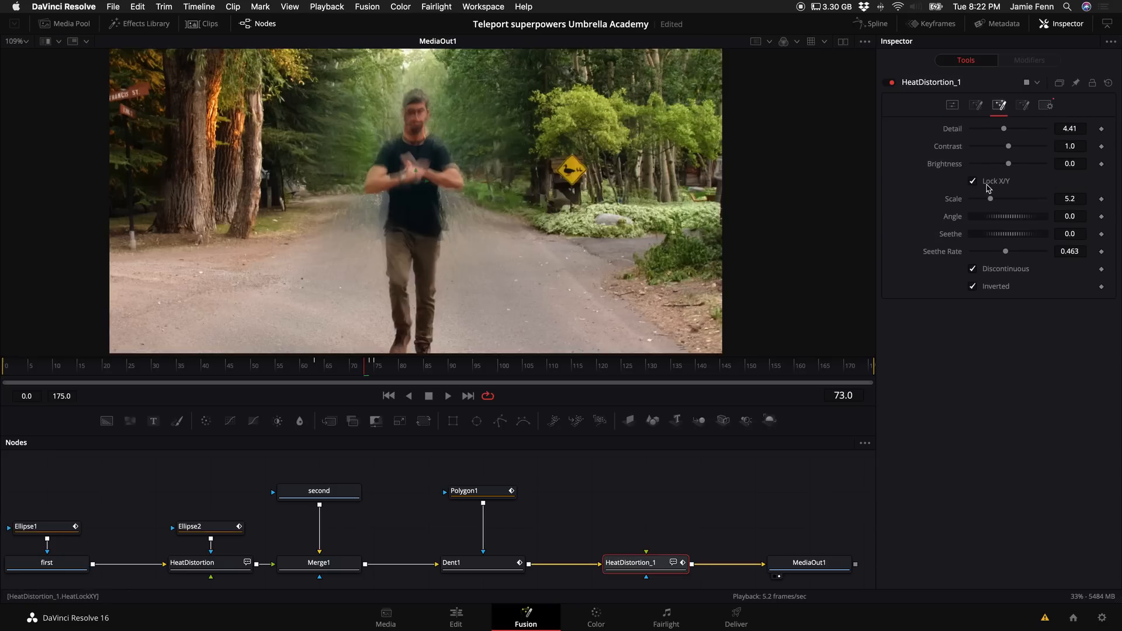
mouse_move(990, 199)
left_mouse_down()
mouse_move(1043, 201)
mouse_move(985, 205)
left_mouse_up()
left_click_drag(1005, 251, 978, 257)
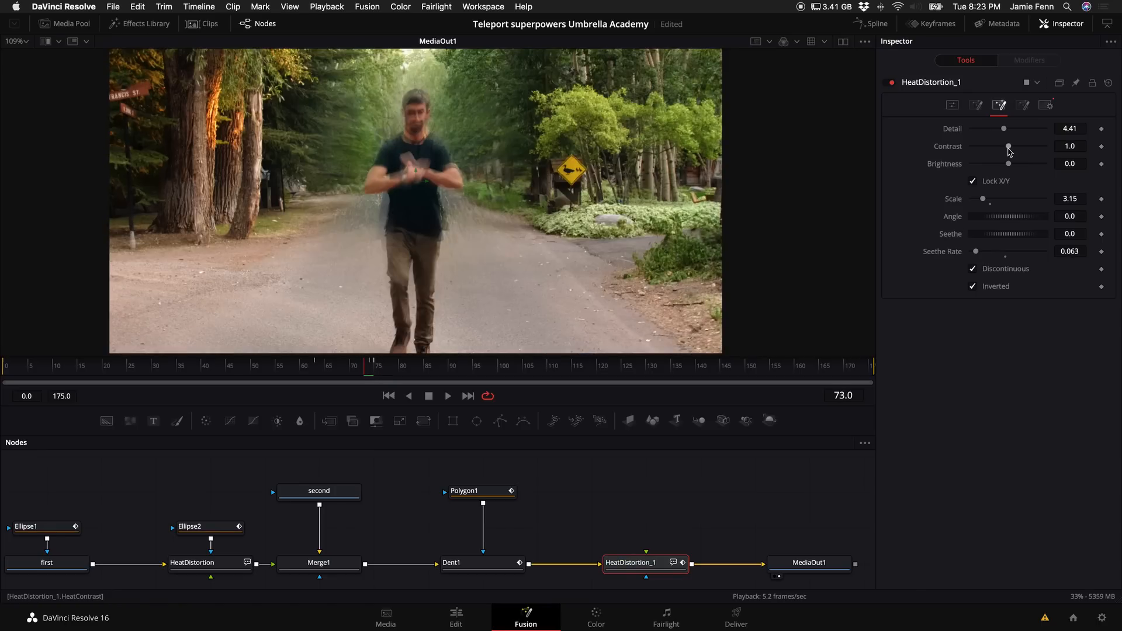
Set HeatDistortion_1's noise Detail to 7.4 and Contrast to 3.1, try Scale 20.0 on nearby frames, and settle on Scale 2.52.
mouse_move(1020, 150)
left_mouse_down()
mouse_move(1047, 150)
mouse_move(1027, 147)
mouse_move(1026, 133)
left_mouse_up()
left_click_drag(983, 199, 1097, 199)
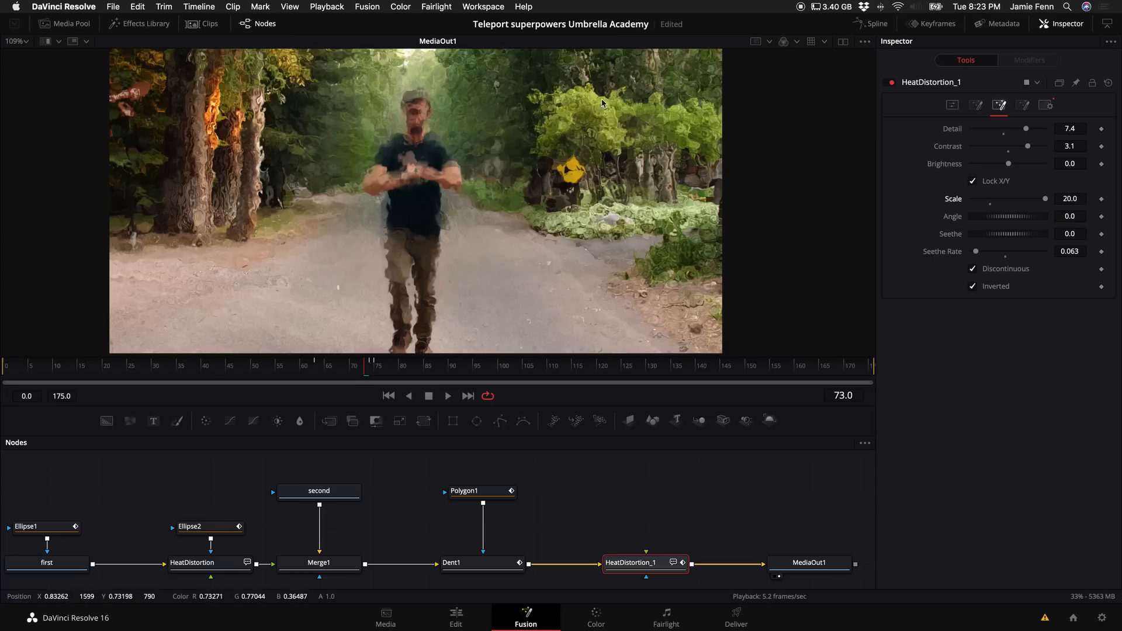
key("Right")
key("Right")
key("Left")
key("Left")
key("Left")
key("Left")
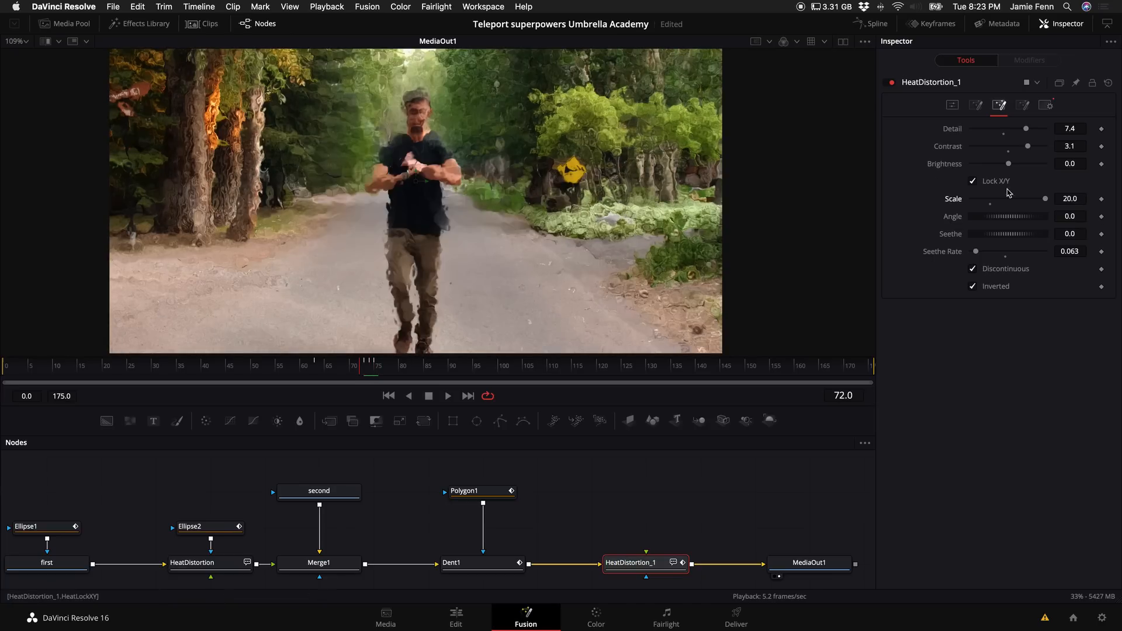
left_click_drag(1045, 201, 982, 211)
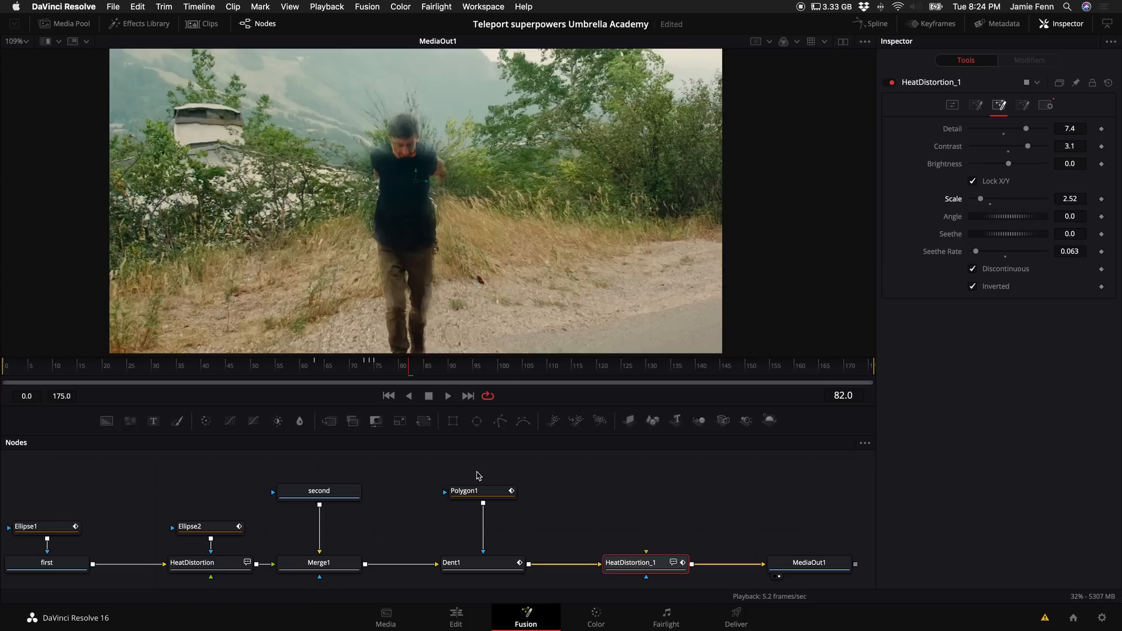
Connect Polygon1 to HeatDistortion_1 as its effect mask, and adjust the mask outline around the man's head near frame 81.
left_click(480, 493)
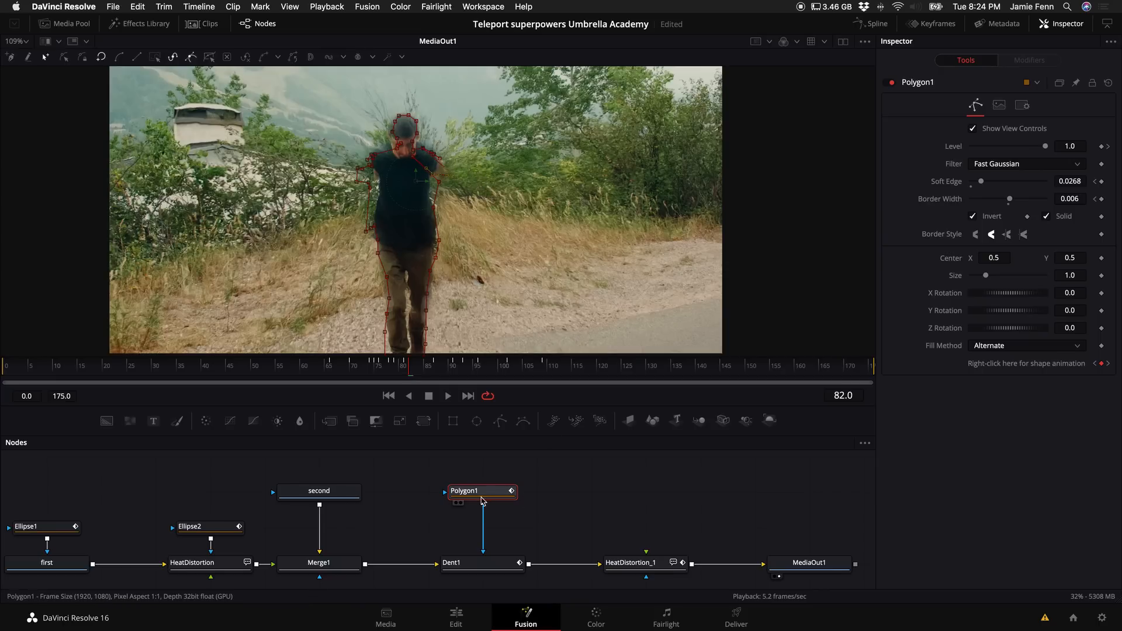
left_click_drag(484, 476, 646, 555)
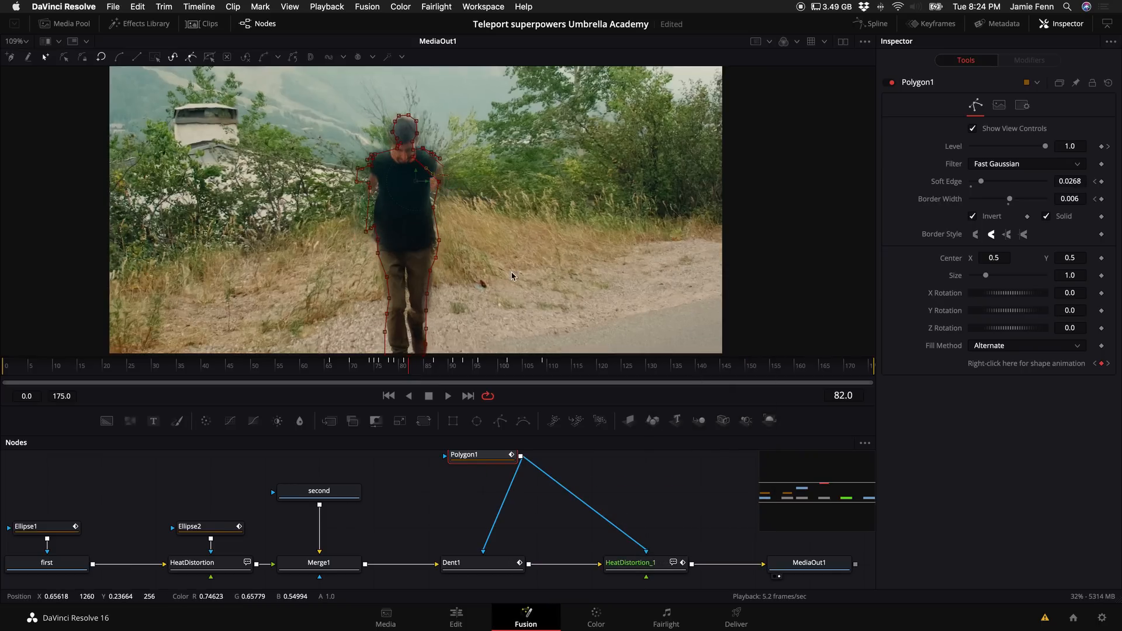
key("Left")
key("Left")
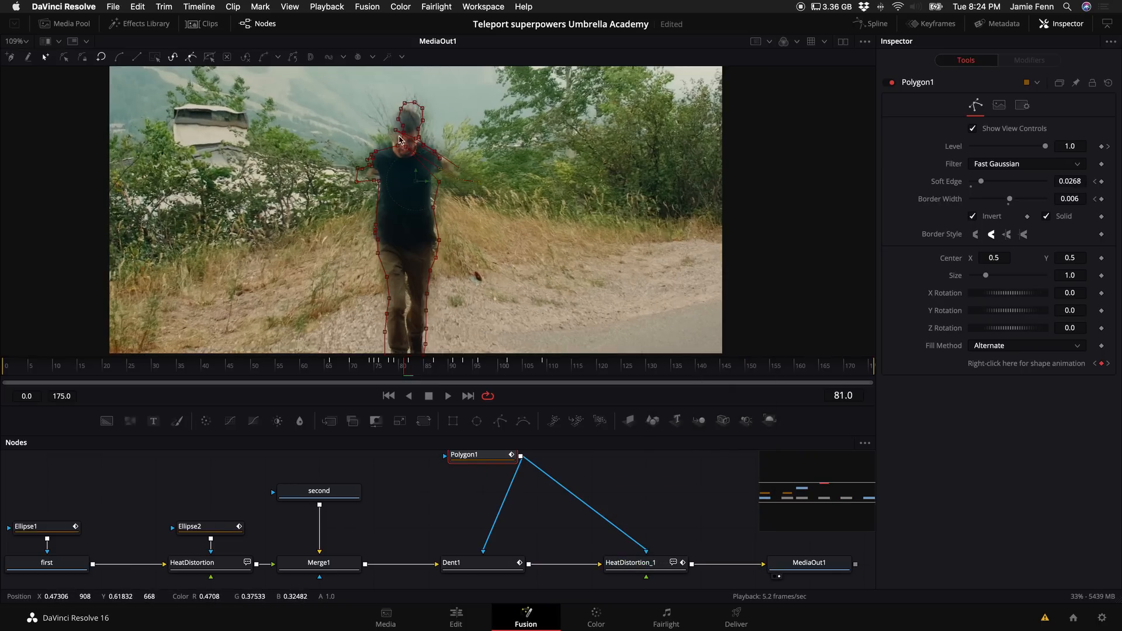
left_click_drag(395, 134, 442, 166)
left_click_drag(409, 123, 387, 145)
left_click(397, 144)
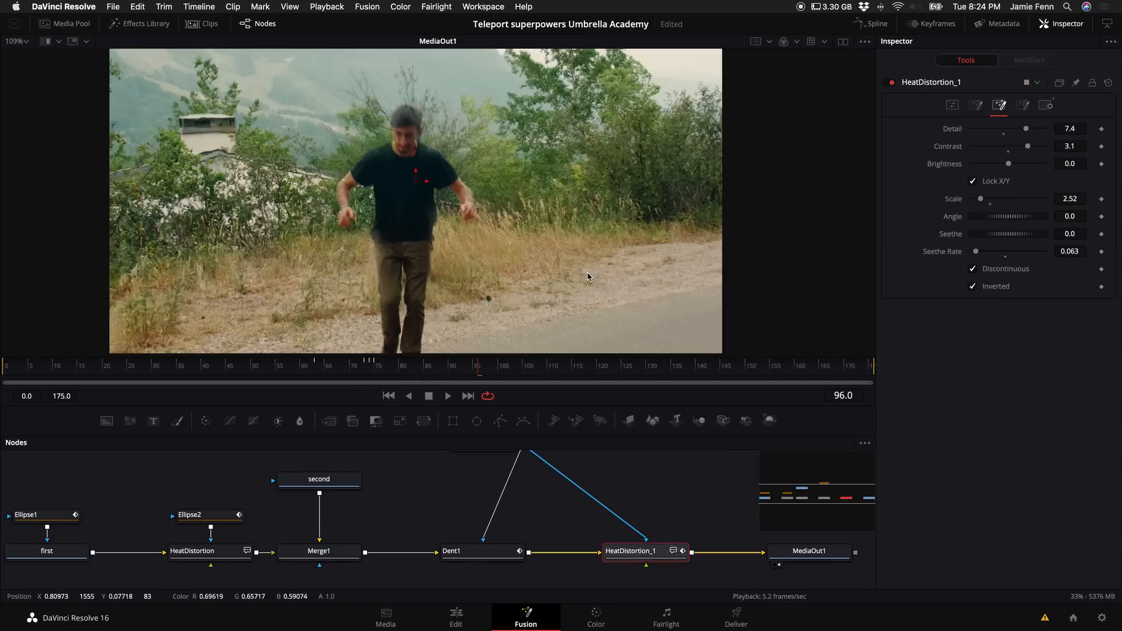
Check the frames between 90 and 96, and keyframe HeatDistortion_1's Blend at 0.0 on frame 96.
left_click(1046, 106)
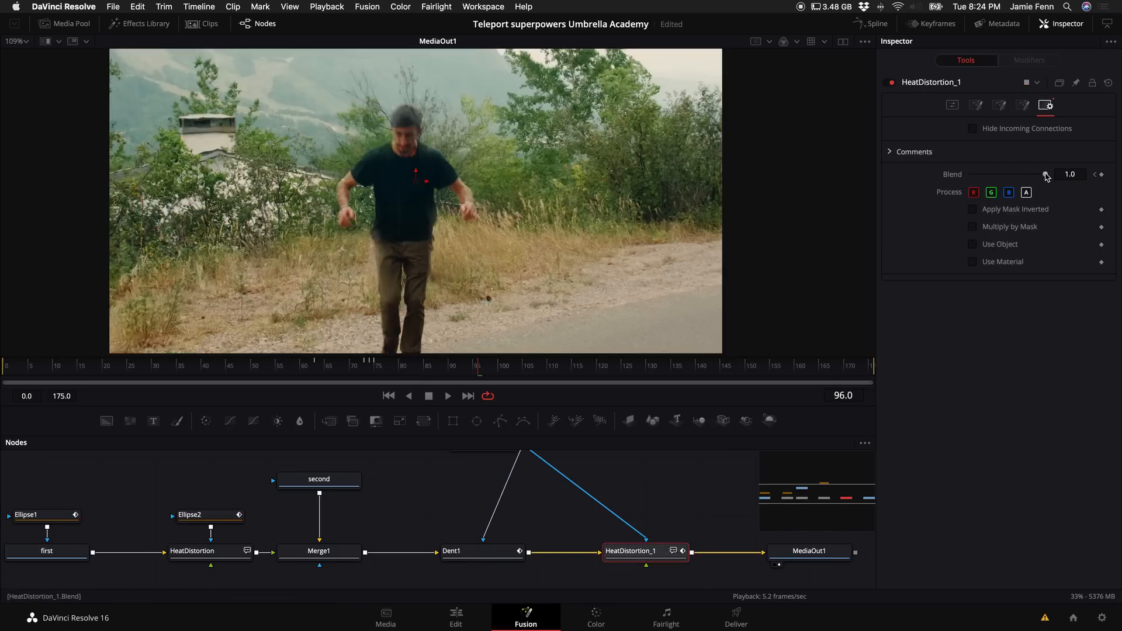
key("Left")
key("Left")
key("Left")
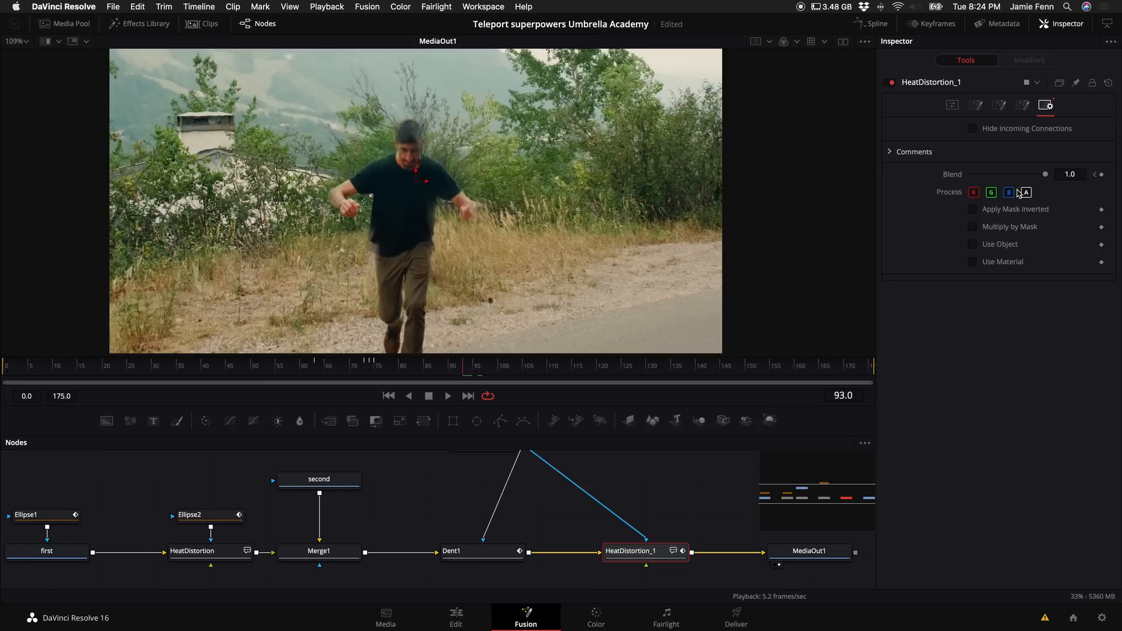
key("Left")
key("Left")
key("Left")
key("Left")
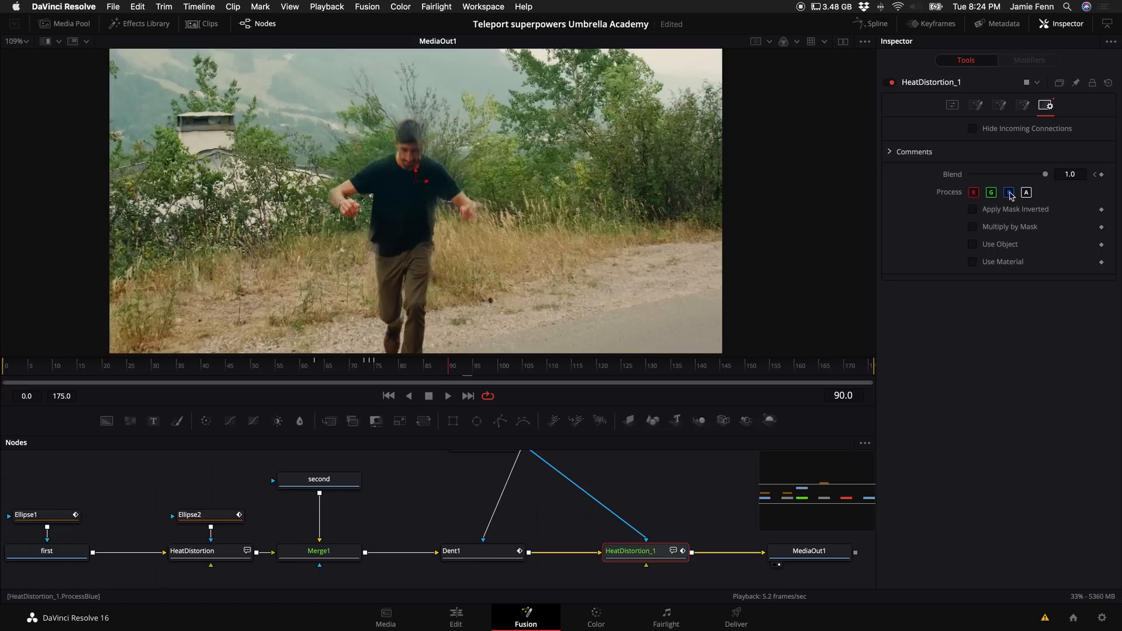
left_click(1094, 175)
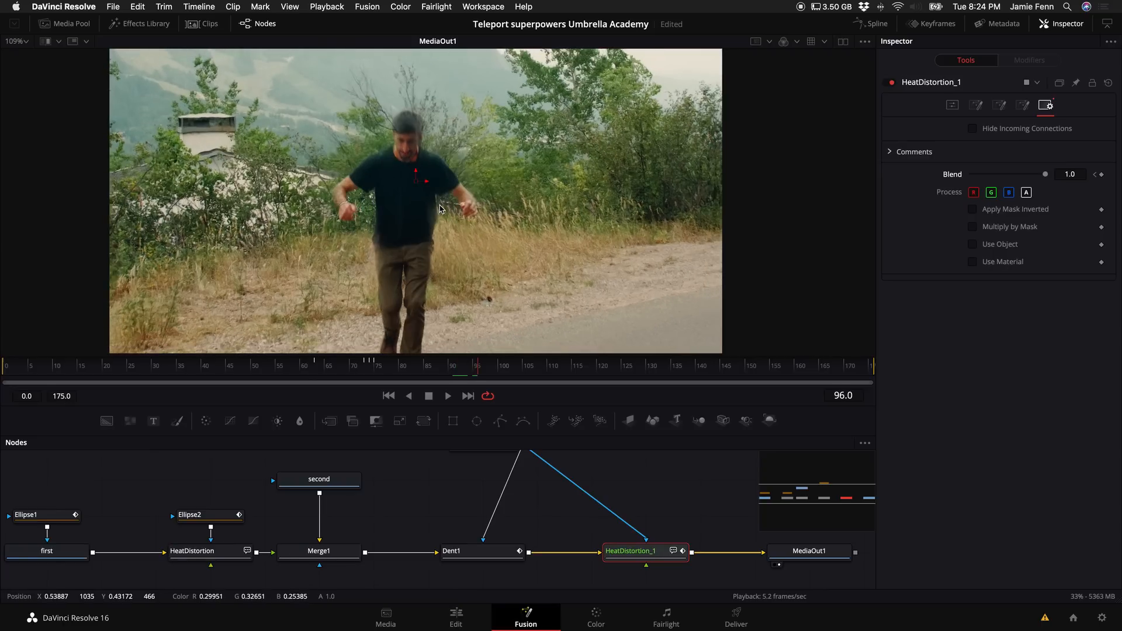
left_click_drag(1047, 177, 832, 186)
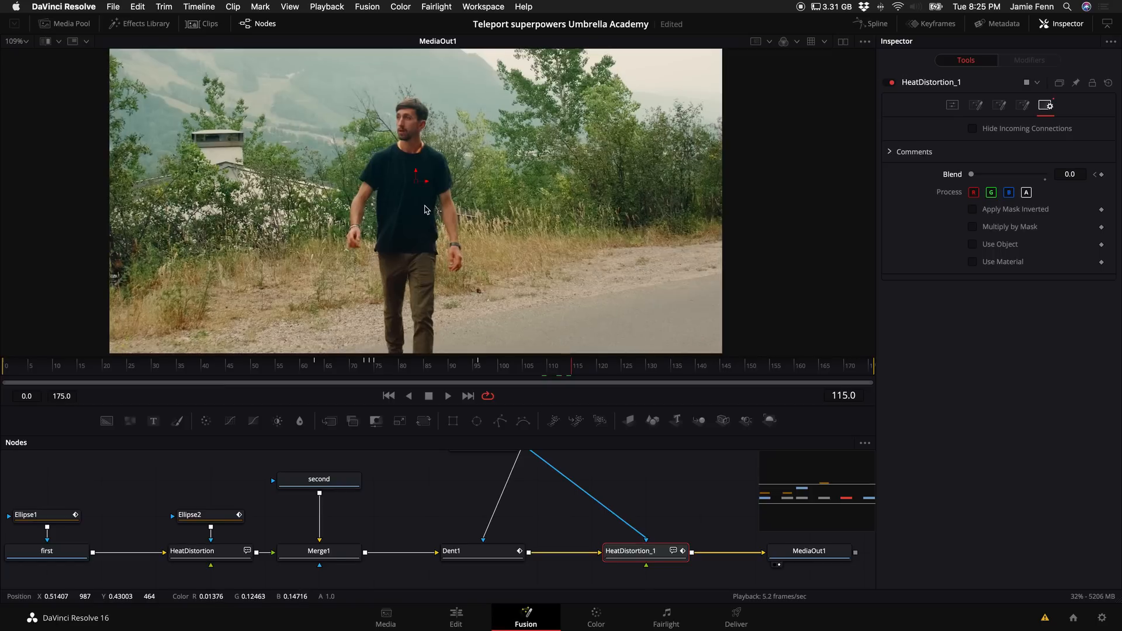
Switch to the Edit page and review the teleport effect in Fusion Clip 4 on the timeline.
left_click(454, 601)
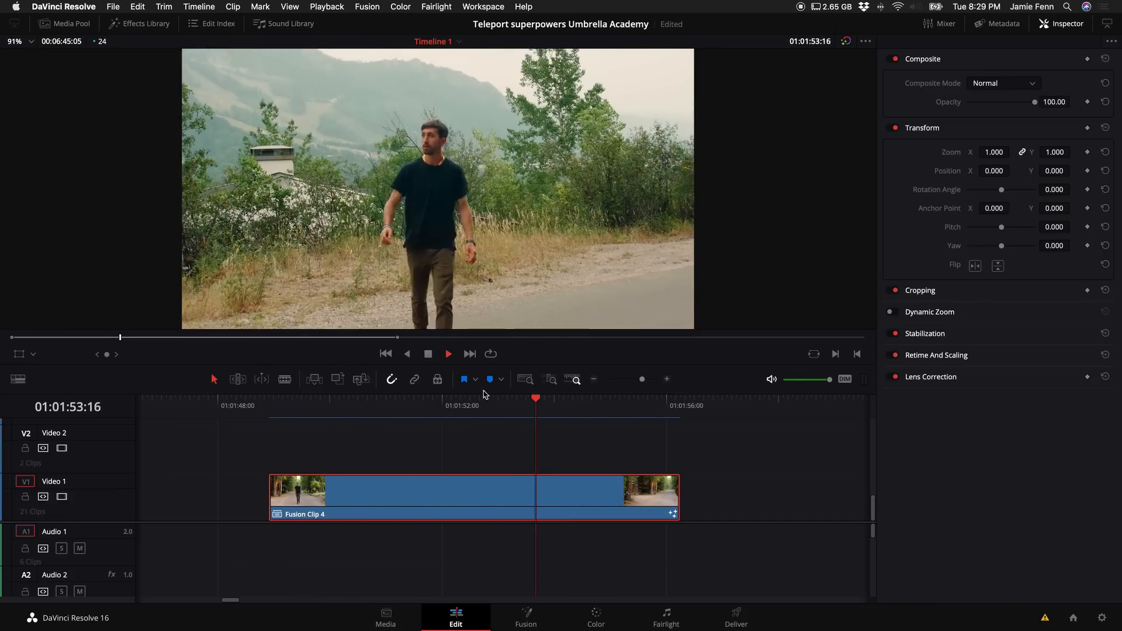
mouse_move(444, 404)
left_mouse_down()
mouse_move(434, 404)
mouse_move(486, 409)
mouse_move(383, 413)
mouse_move(456, 407)
left_mouse_up()
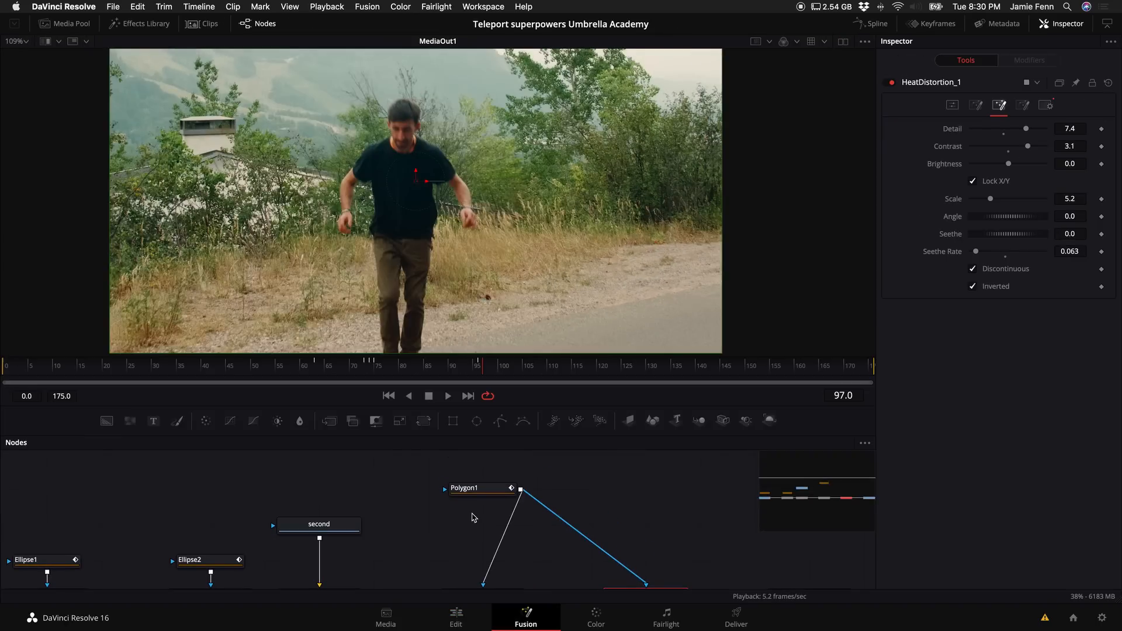
Examine Polygon1's keyframed mask against the man's body frame by frame, from frame 97 back to 87.
left_click(468, 488)
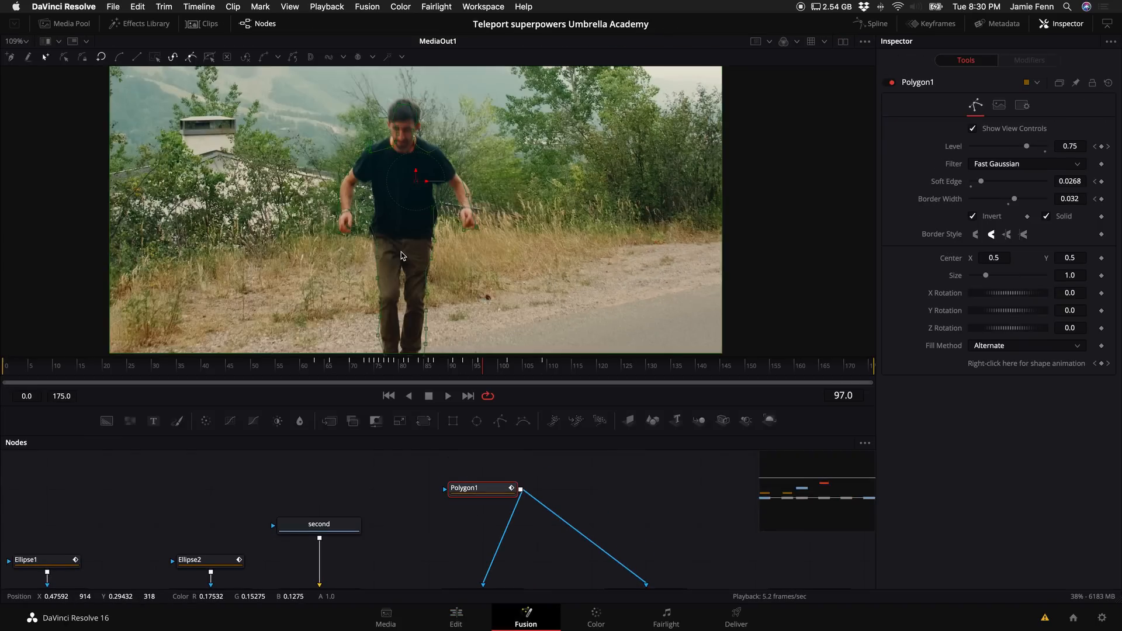
key("Left")
key("Left")
key("Left")
key("Left")
key("Left")
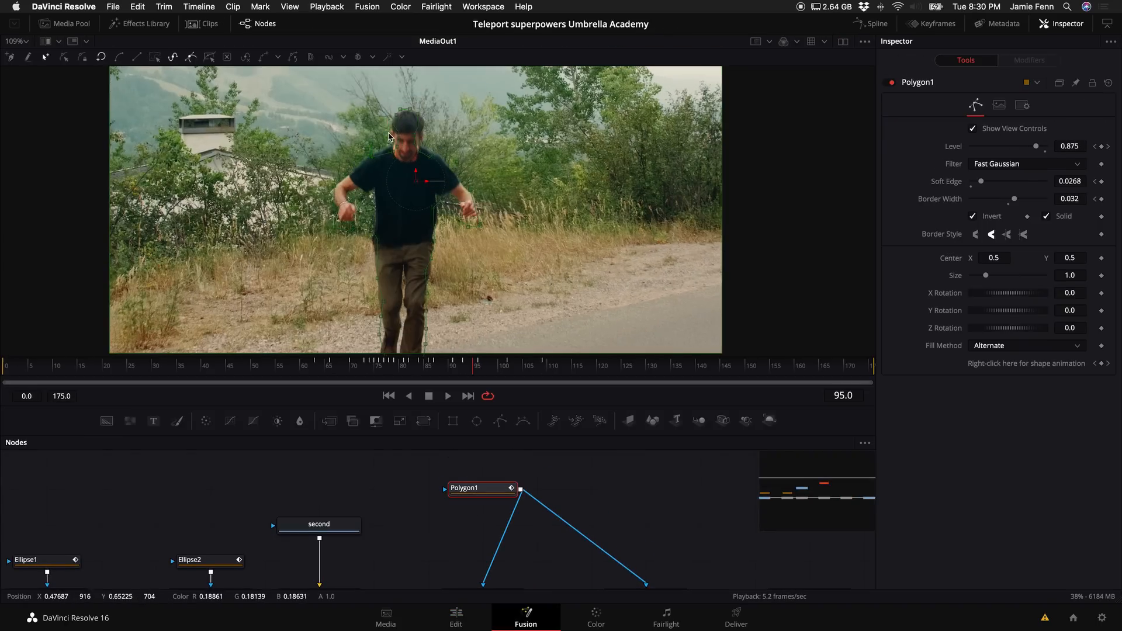
key("Left")
key("Left")
key("Left")
key("Left")
key("Left")
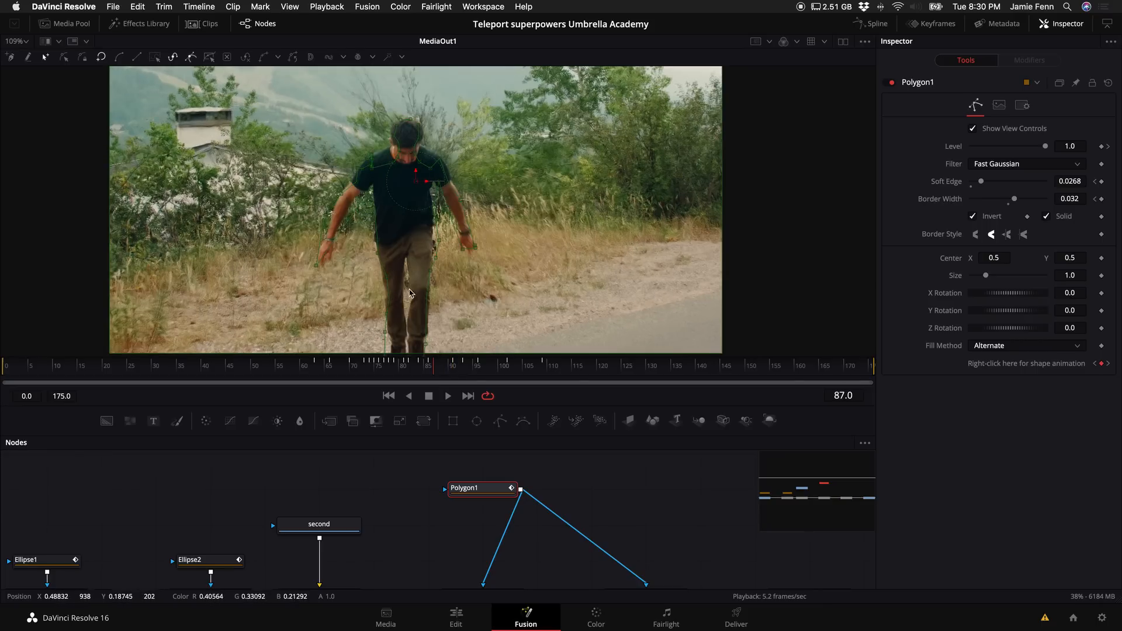
key("Right")
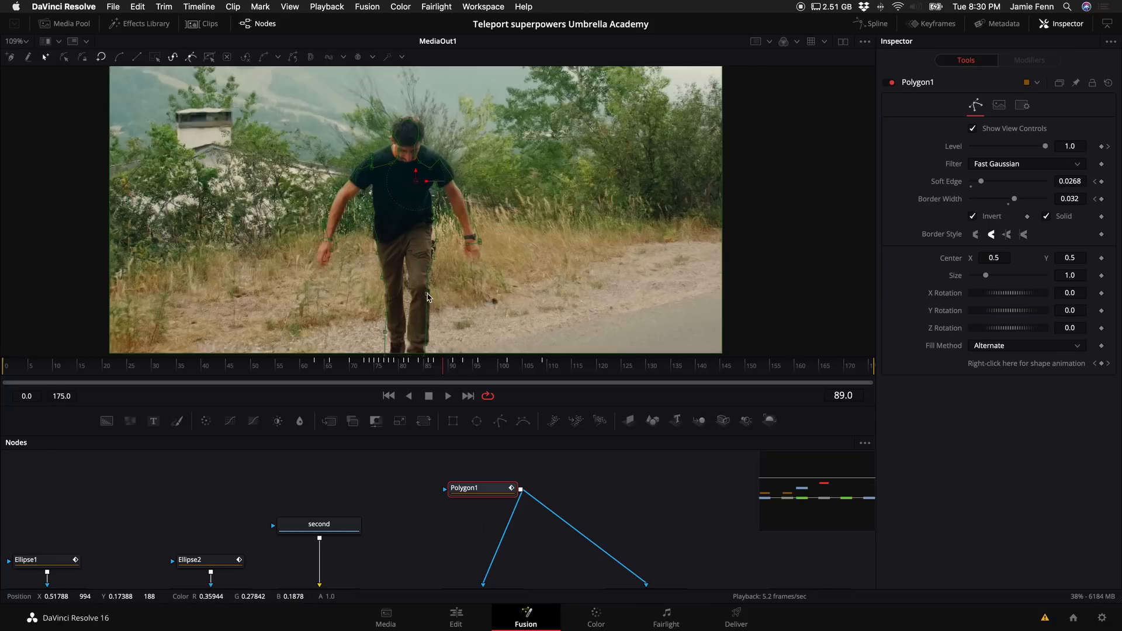
Try the Black Hole dent type on Dent1, and set its Dent Type to Cosine.
scroll(485, 525, "down", 5)
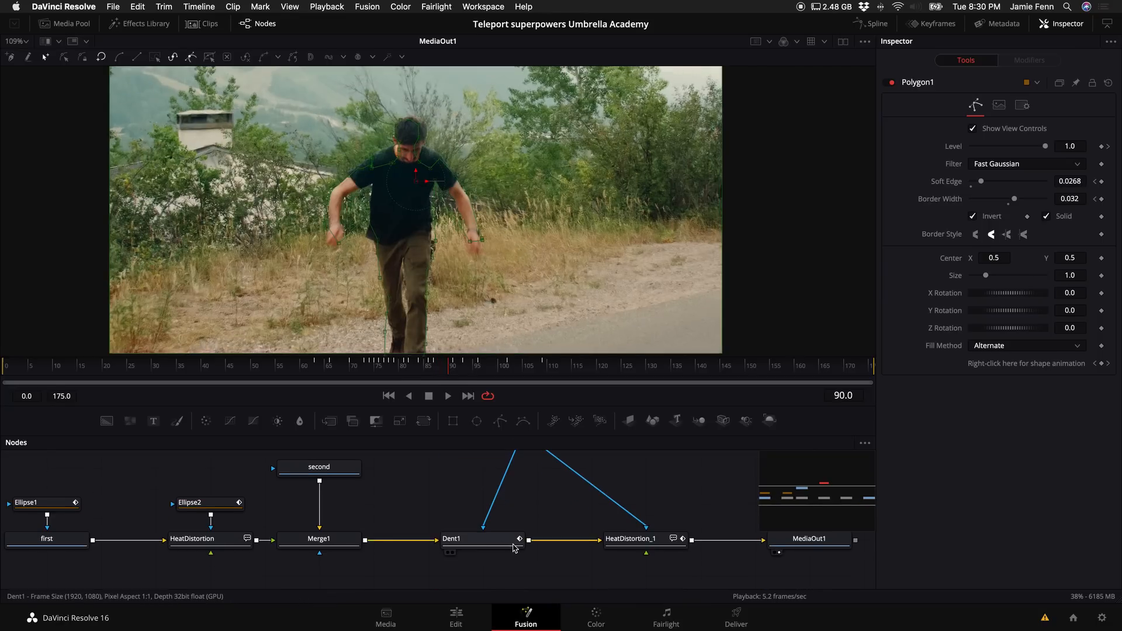
left_click(488, 546)
left_click(1002, 129)
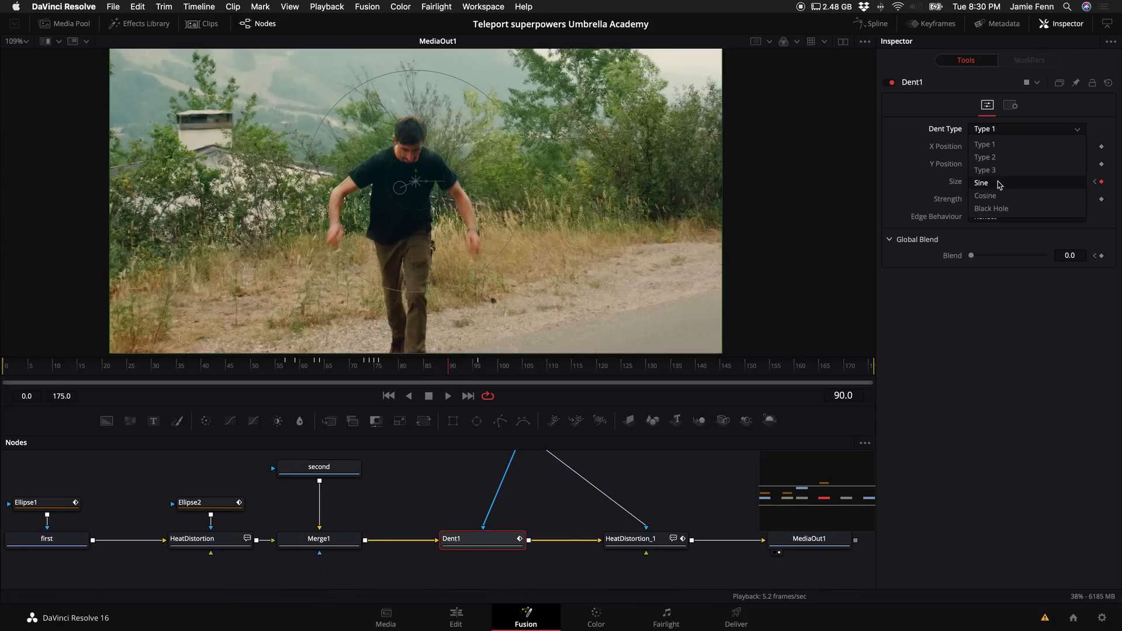
left_click(999, 208)
key("Left")
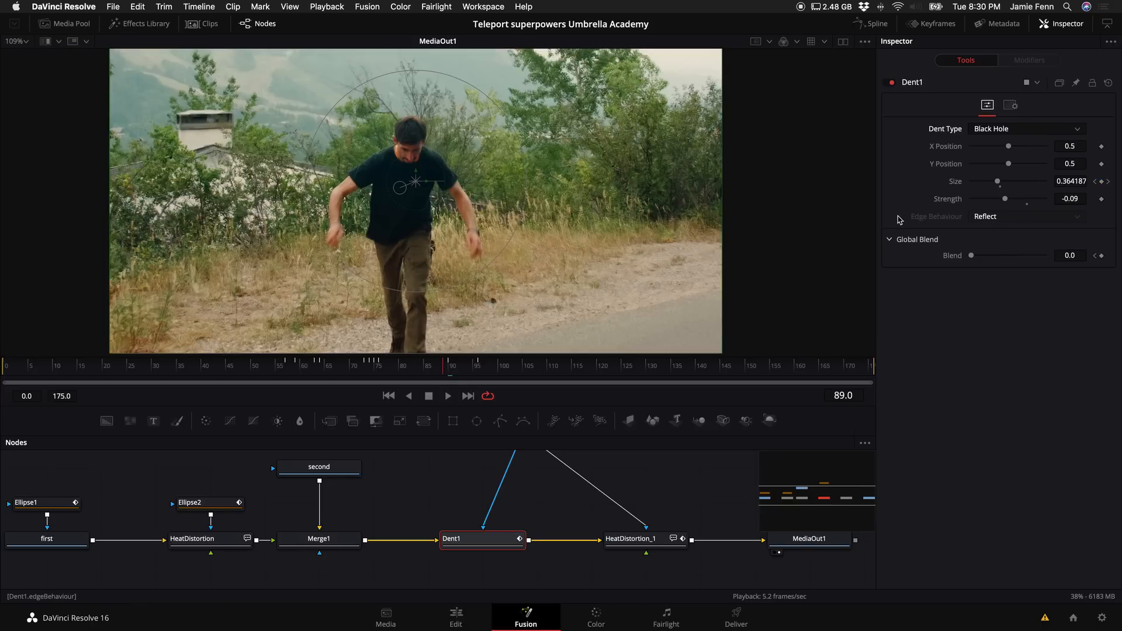
left_click(1025, 130)
left_click(1012, 196)
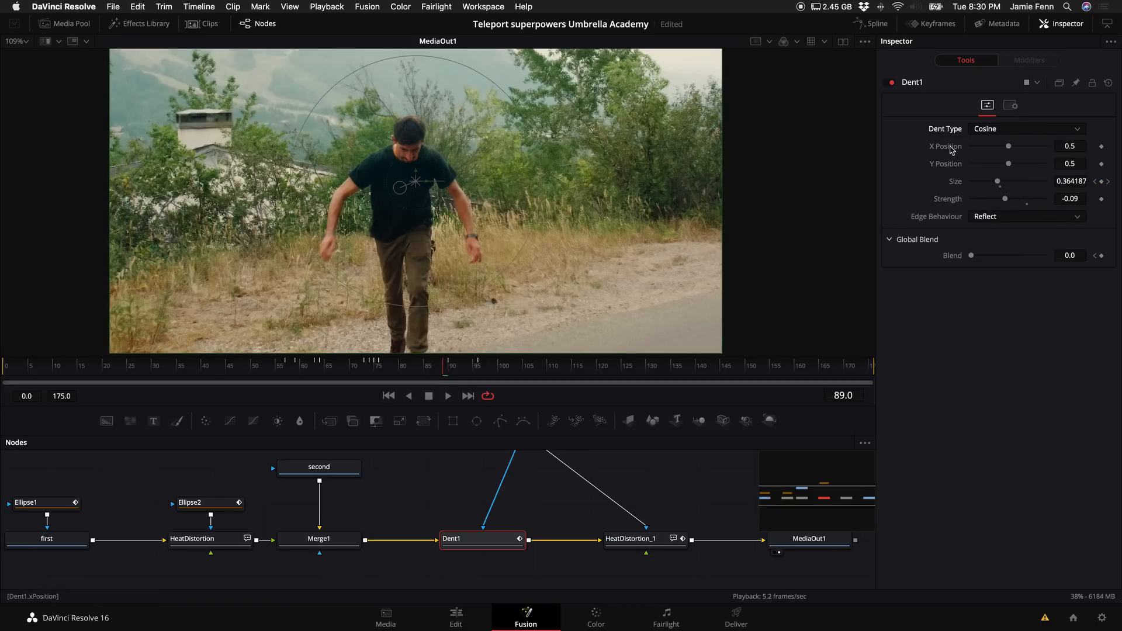
Check the Cosine dent on the frames before 89, and try Dent1's Strength at -0.27 on frame 78.
key("Left")
key("Left")
key("Left")
key("Left")
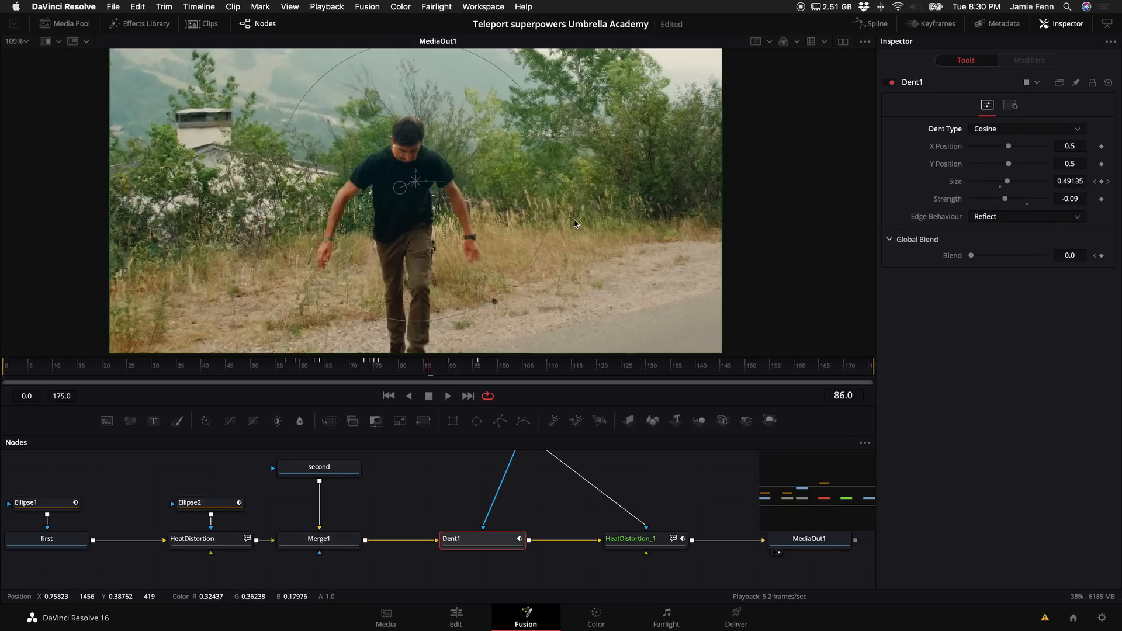
key("Left")
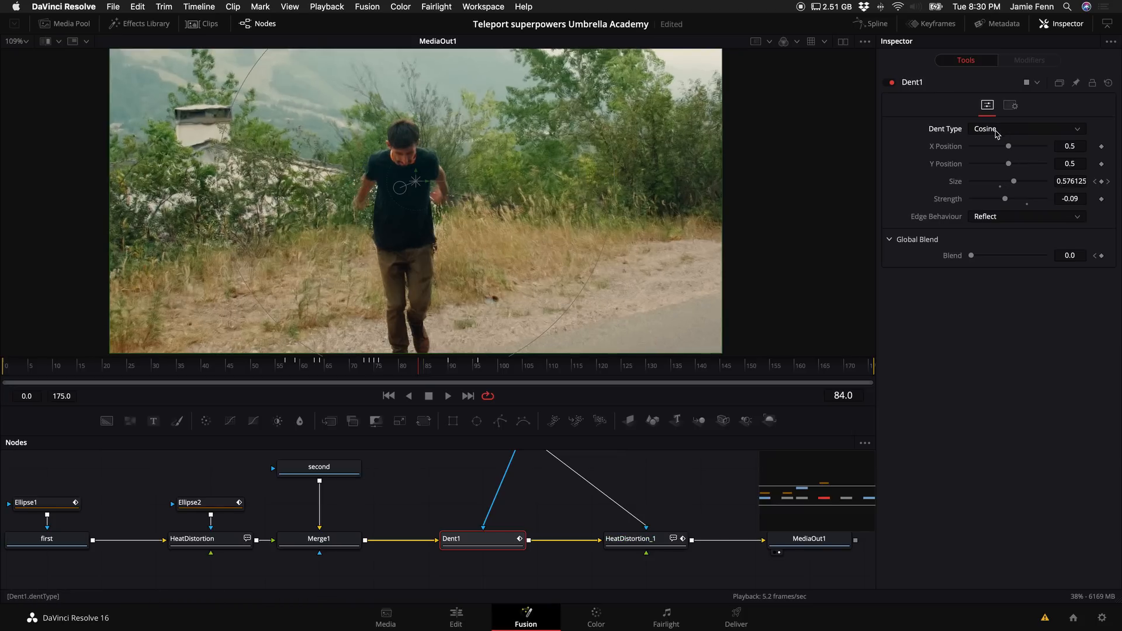
key("Right")
key("Right")
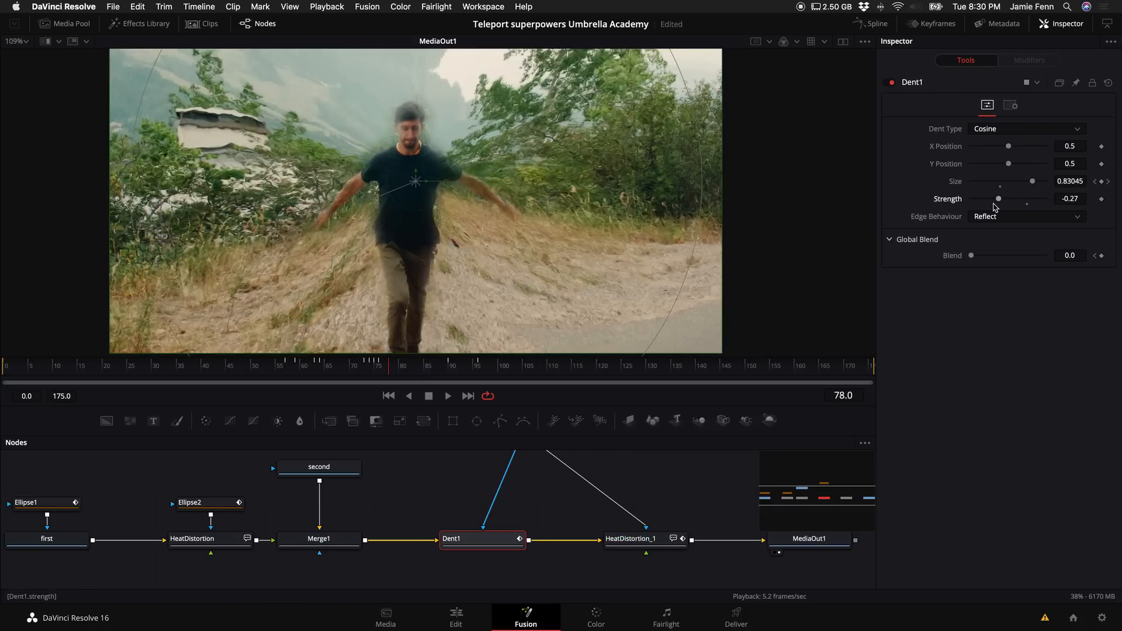